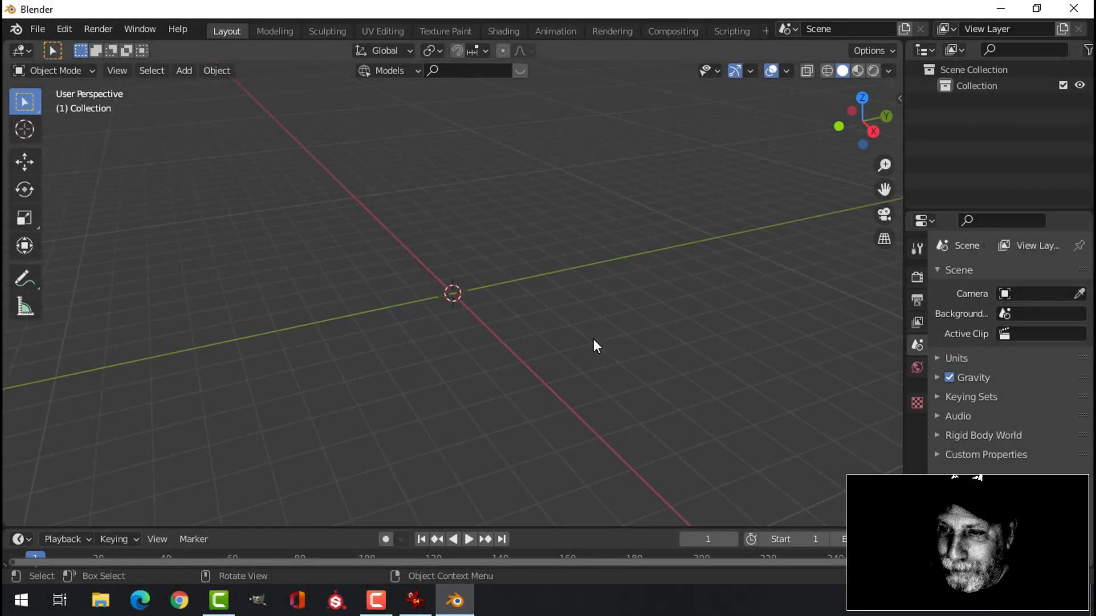
# Add a mesh plane at the world origin.
pyautogui.hotkey('shift', 'a')
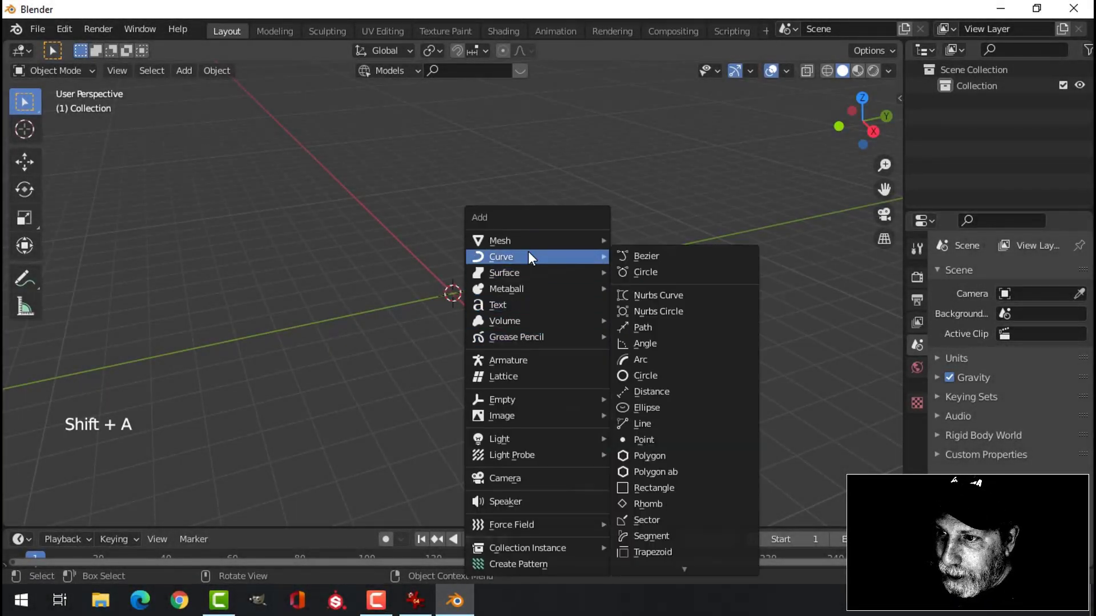
pyautogui.moveTo(530, 240)
pyautogui.click(651, 240)
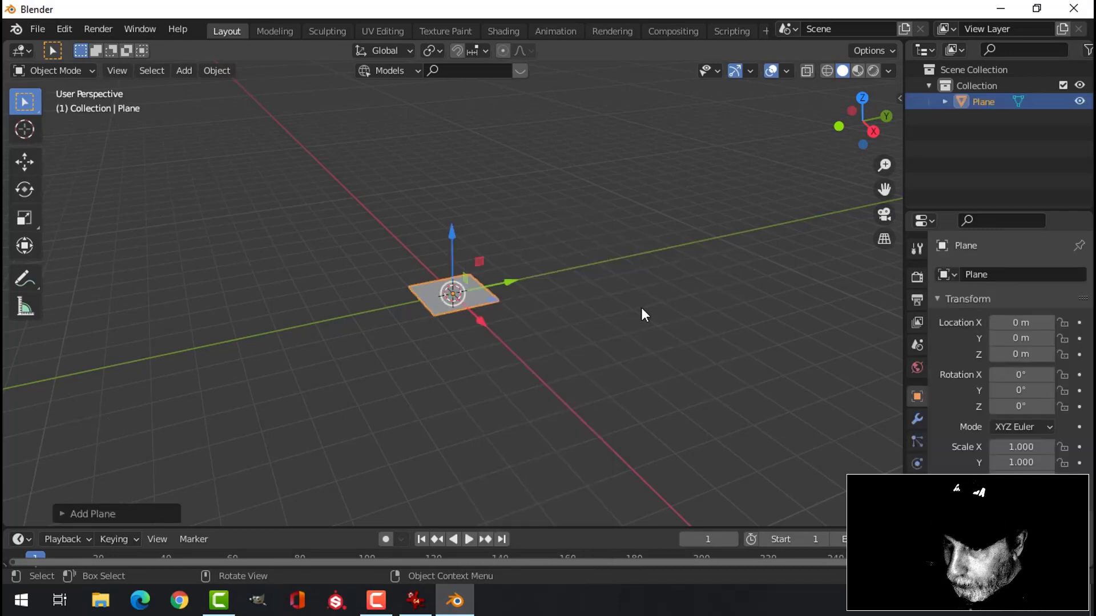
# From the top view in Edit Mode, extend the plane's upper edge along Y in snapped increments to six grid squares long.
pyautogui.press('KP_7')
pyautogui.scroll(3, 626, 308)
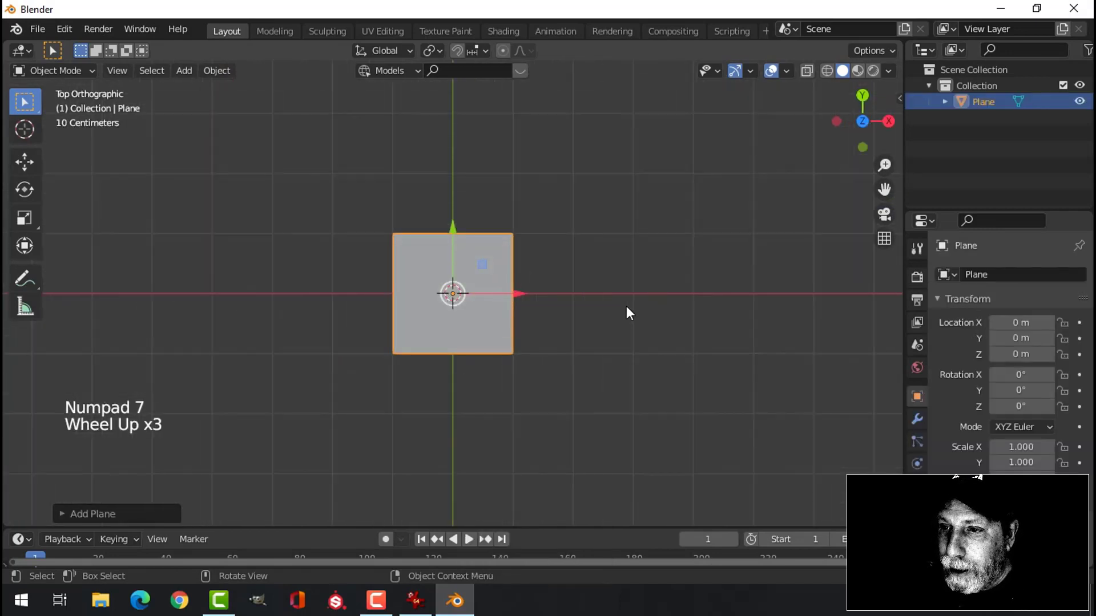
pyautogui.press('Tab')
pyautogui.scroll(-2, 624, 296)
pyautogui.middleClick(584, 323)
pyautogui.hotkey('alt', 'a')
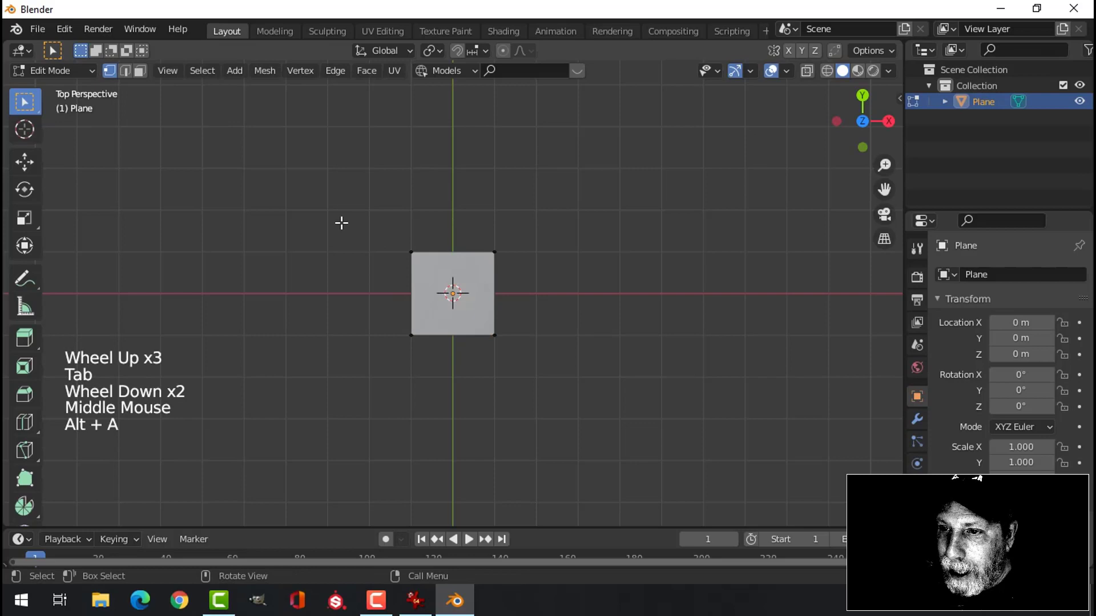
pyautogui.press('b')
pyautogui.moveTo(341, 217); pyautogui.dragTo(548, 276)
pyautogui.scroll(-3, 577, 274)
pyautogui.keyDown('shift'); pyautogui.moveTo(577, 343); pyautogui.dragTo(577, 388, button='middle'); pyautogui.keyUp('shift')
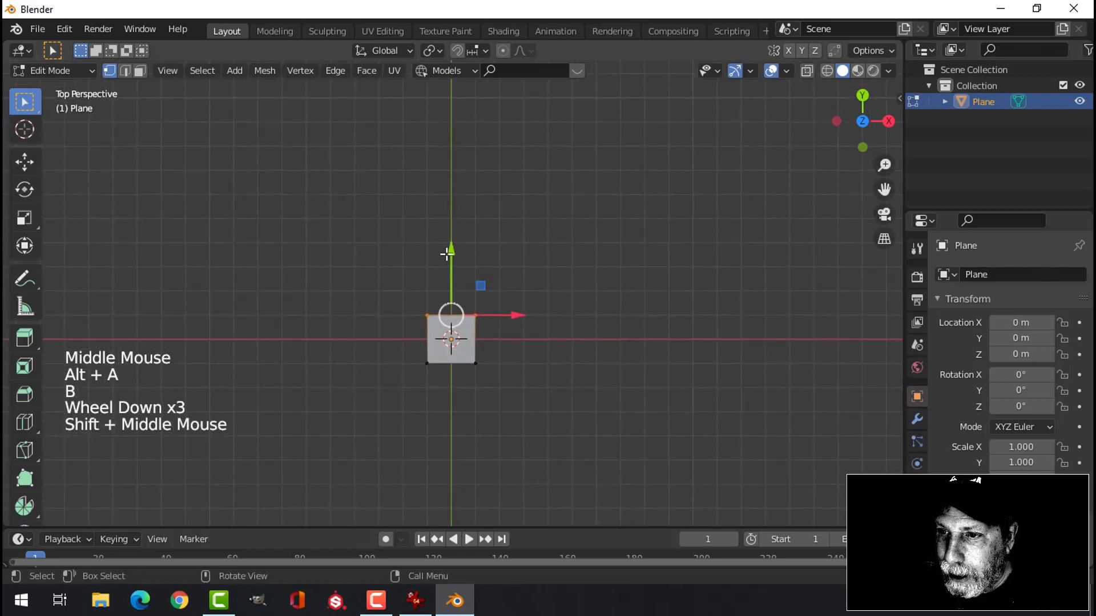
pyautogui.keyDown('ctrl'); pyautogui.click(450, 249); pyautogui.keyUp('ctrl')
pyautogui.keyDown('ctrl'); pyautogui.moveTo(450, 249); pyautogui.dragTo(568, 442); pyautogui.keyUp('ctrl')
# Move the plane's right edge outward along X in snapped increments to make it three grid squares wide.
pyautogui.scroll(2, 547, 274)
pyautogui.hotkey('alt', 'a')
pyautogui.press('b')
pyautogui.keyDown('ctrl'); pyautogui.moveTo(557, 301); pyautogui.dragTo(609, 296); pyautogui.keyUp('ctrl')
pyautogui.scroll(1, 618, 342)
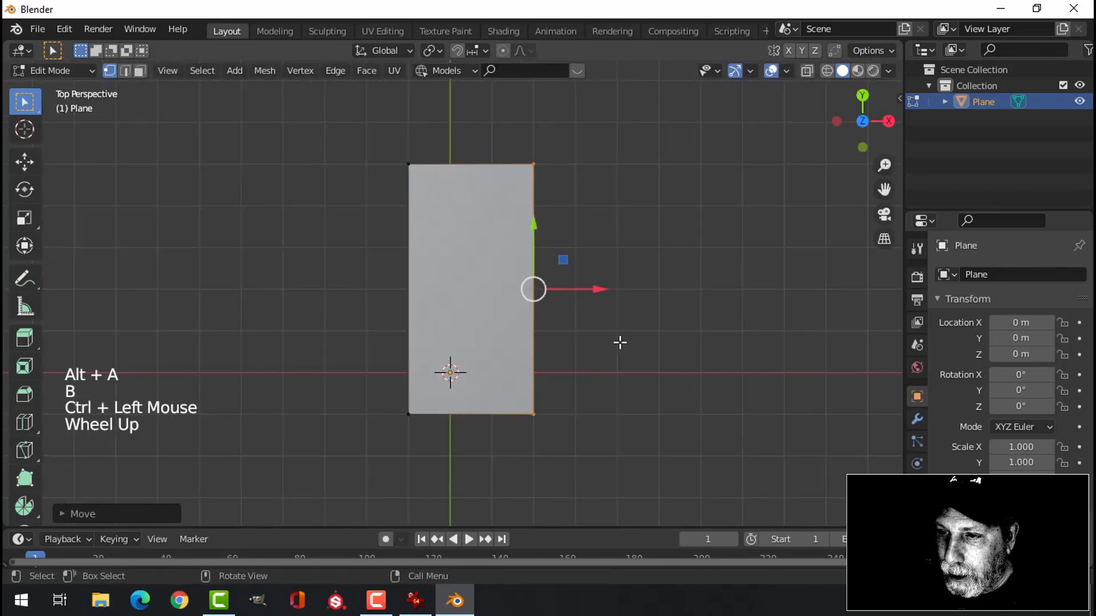
# Extend the plane's upper edge one more grid square along Y, then return to Object Mode.
pyautogui.scroll(-1, 602, 275)
pyautogui.hotkey('alt', 'a')
pyautogui.press('b')
pyautogui.moveTo(369, 157); pyautogui.dragTo(573, 216)
pyautogui.keyDown('shift'); pyautogui.moveTo(592, 261); pyautogui.dragTo(597, 336, button='middle'); pyautogui.keyUp('shift')
pyautogui.keyDown('ctrl'); pyautogui.moveTo(474, 212); pyautogui.dragTo(480, 178); pyautogui.keyUp('ctrl')
pyautogui.press('Tab')
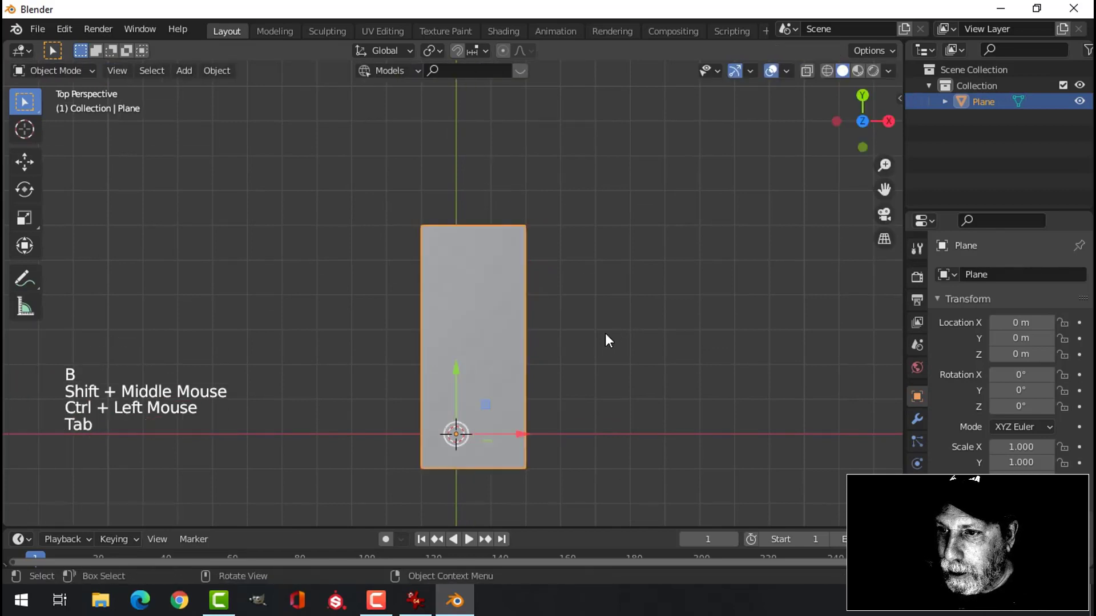
# Create a new material on the plane and name it Tiles.
pyautogui.scroll(2, 607, 341)
pyautogui.moveTo(606, 340); pyautogui.dragTo(622, 261, button='middle')
pyautogui.scroll(-2, 628, 286)
pyautogui.keyDown('shift'); pyautogui.moveTo(631, 303); pyautogui.dragTo(634, 259, button='middle'); pyautogui.keyUp('shift')
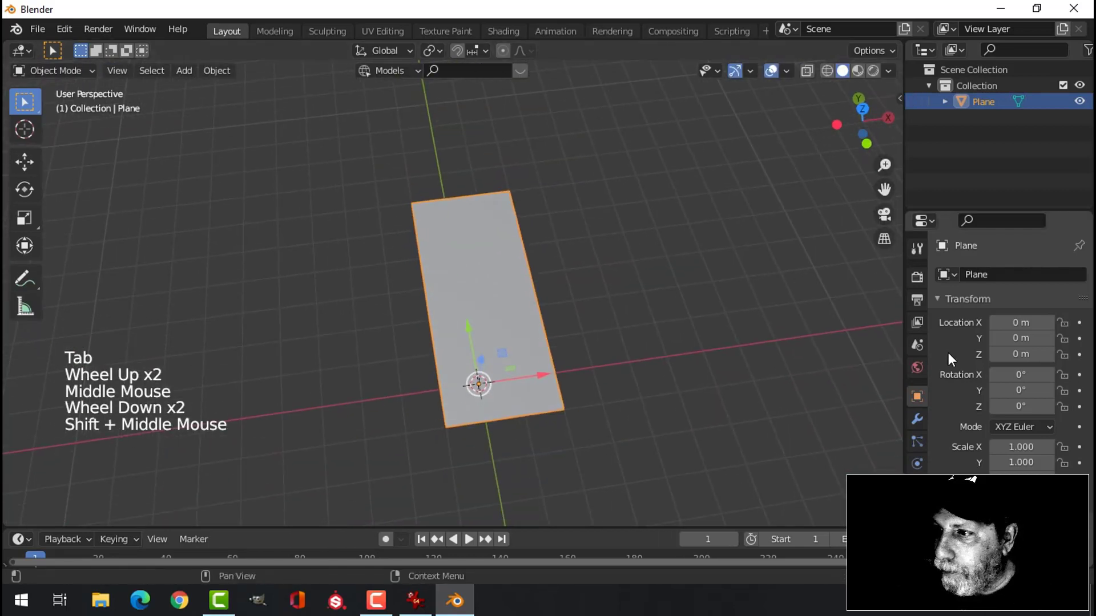
pyautogui.click(917, 532)
pyautogui.click(995, 340)
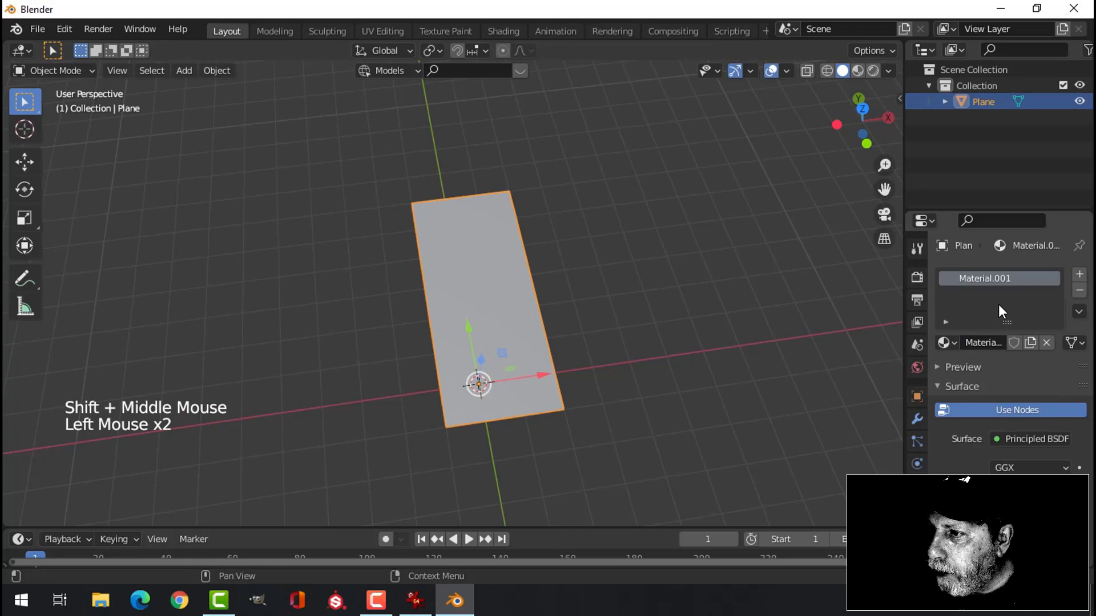
pyautogui.write('Tiles')
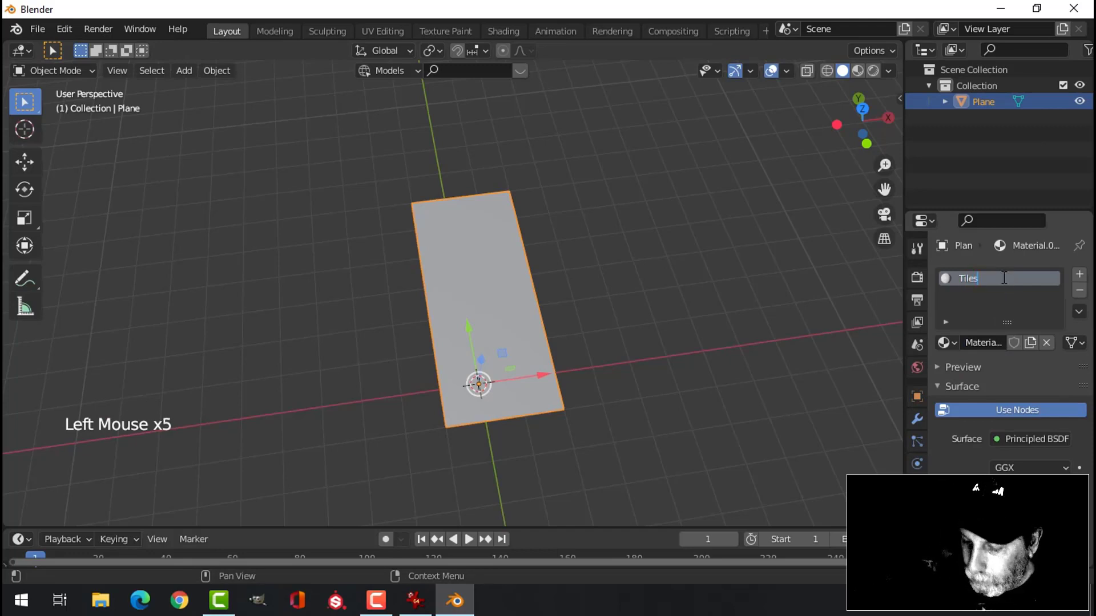
pyautogui.press('Return')
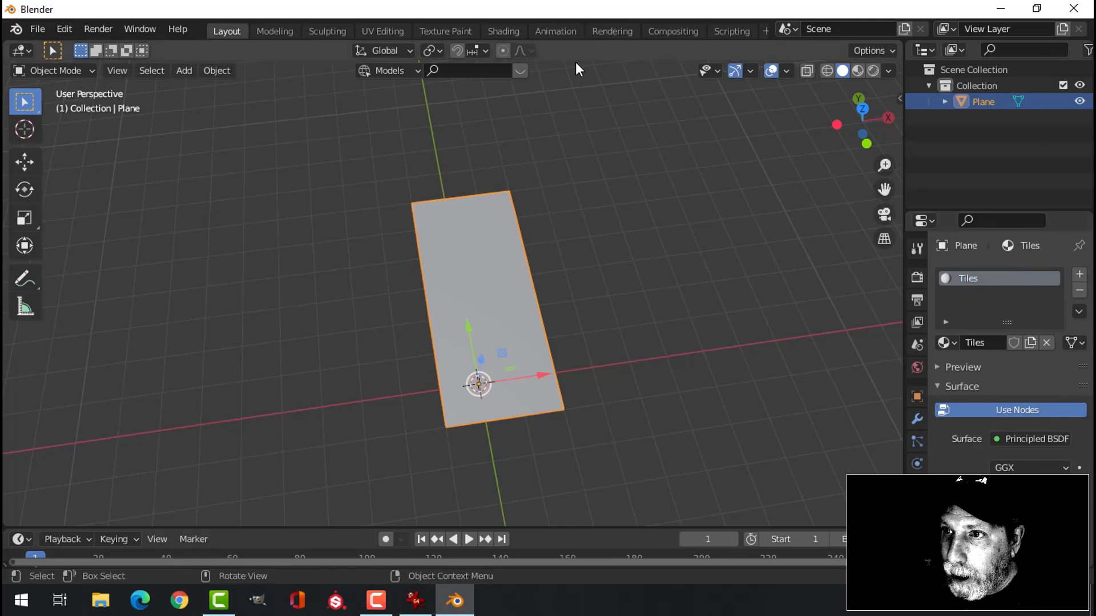
# In the Shading workspace, add a Brick Texture node and connect its Color output to the Principled BSDF's Base Color.
pyautogui.click(506, 29)
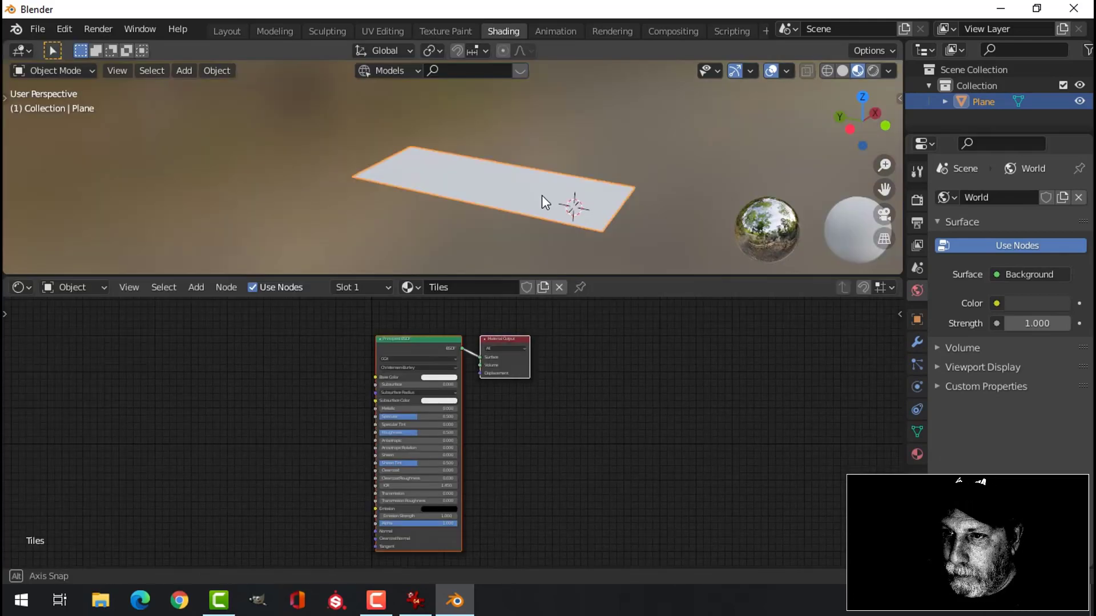
pyautogui.scroll(3, 543, 209)
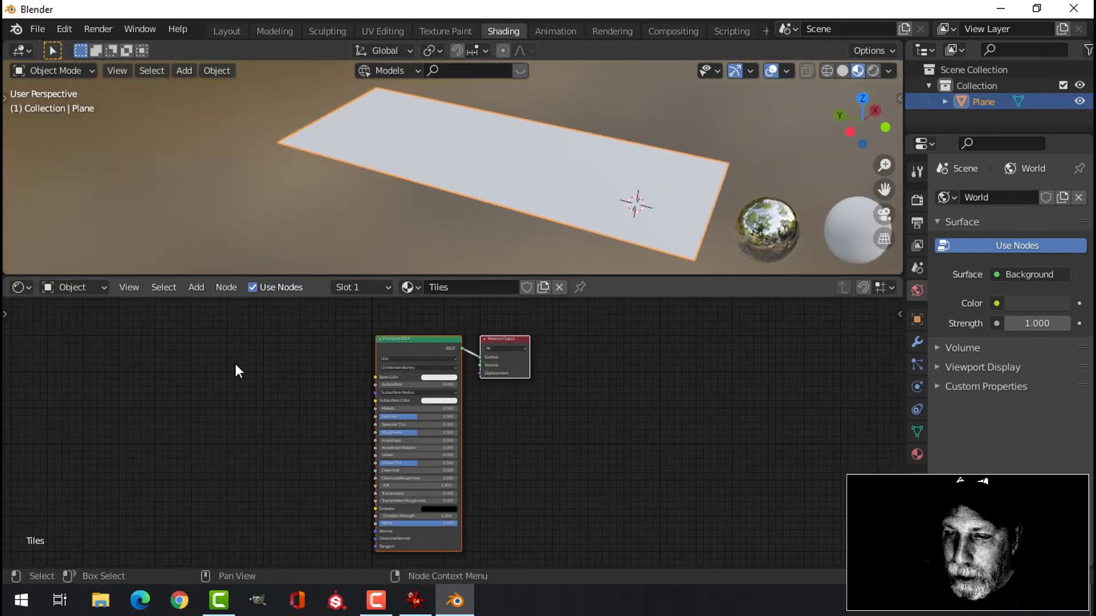
pyautogui.moveTo(235, 368); pyautogui.dragTo(386, 398, button='middle')
pyautogui.hotkey('shift', 'a')
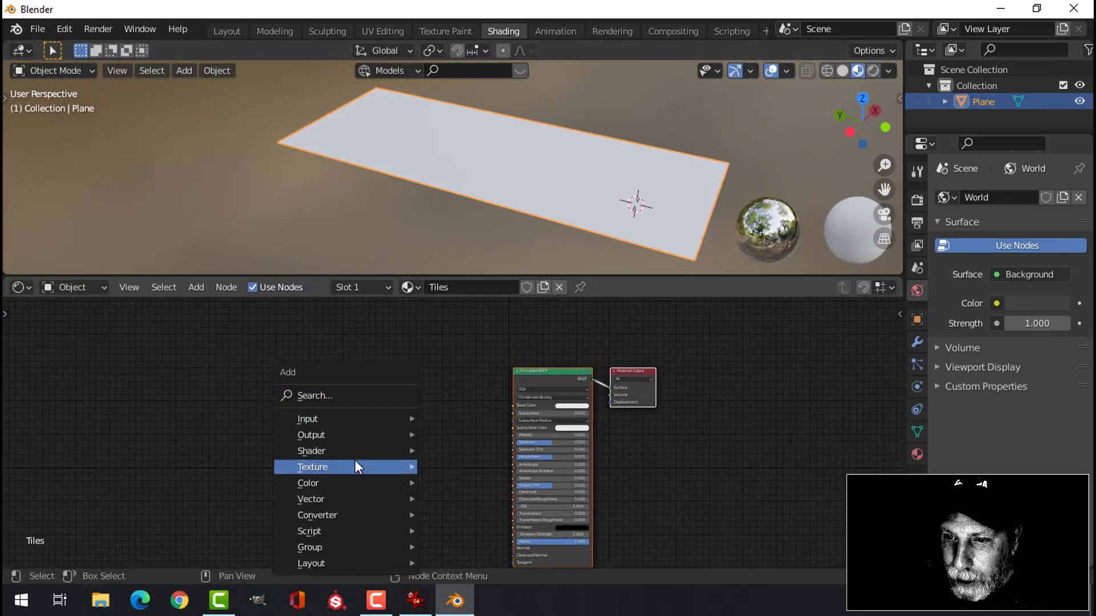
pyautogui.moveTo(354, 463)
pyautogui.click(468, 236)
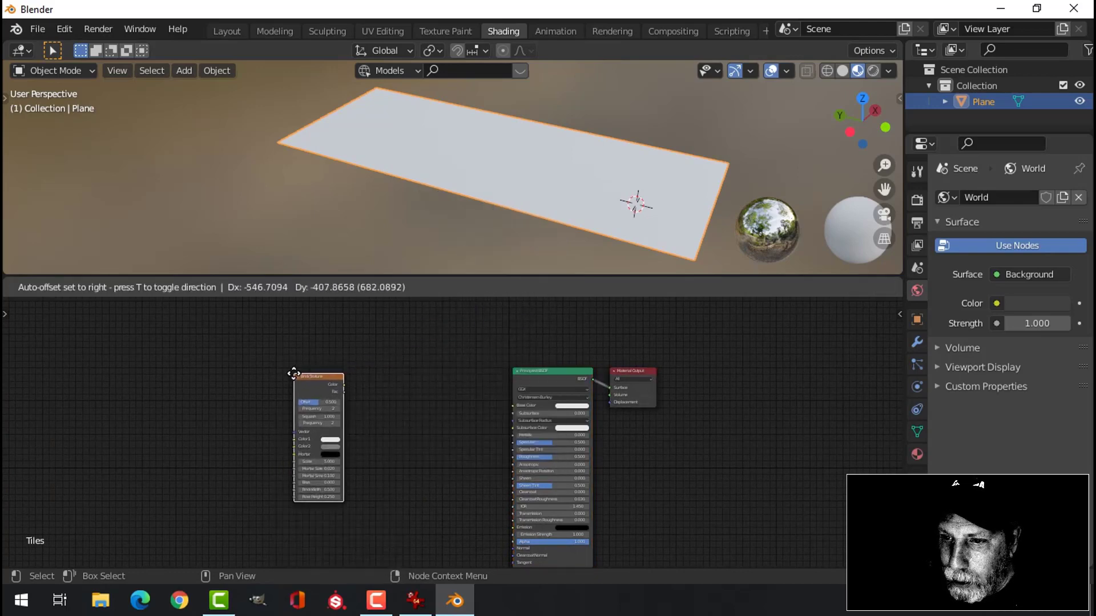
pyautogui.click(348, 382)
pyautogui.scroll(2, 349, 382)
pyautogui.moveTo(359, 381); pyautogui.dragTo(473, 379, button='middle')
pyautogui.scroll(2, 438, 369)
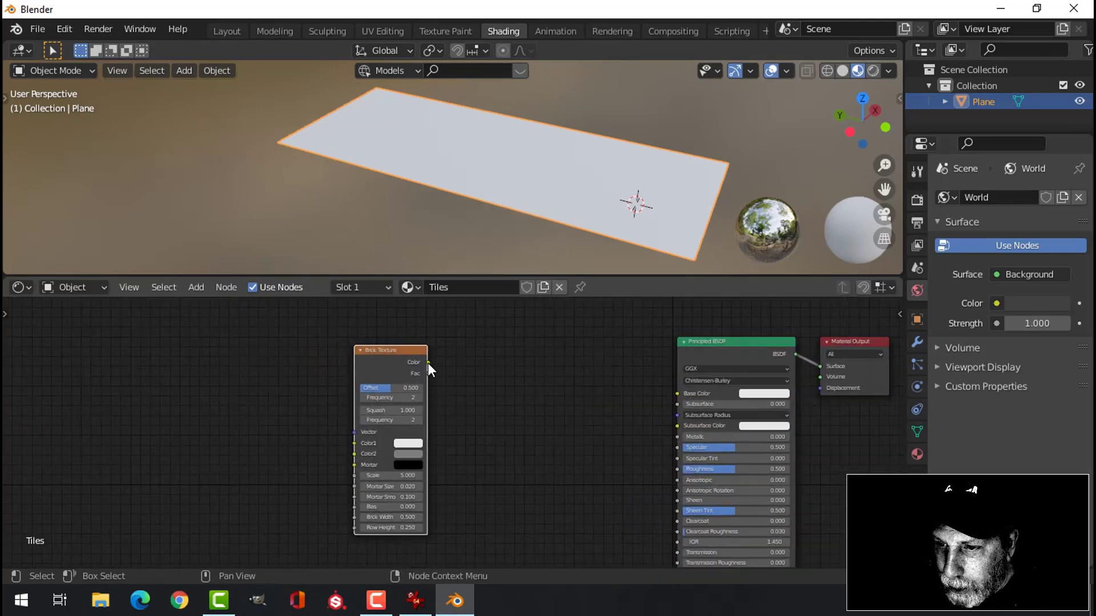
pyautogui.moveTo(428, 363); pyautogui.dragTo(679, 394)
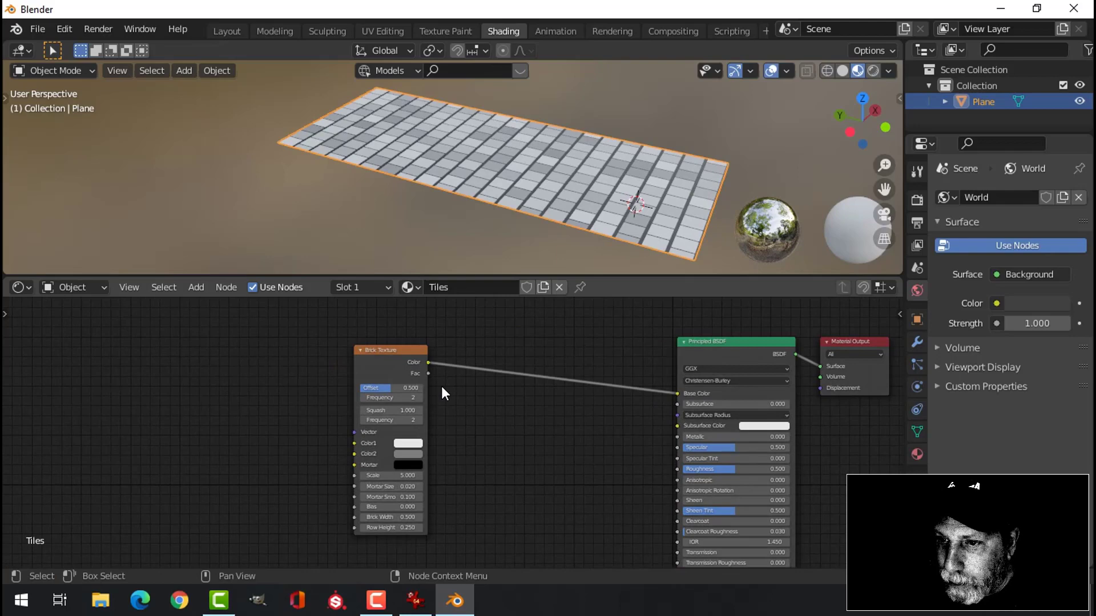
# Set the Brick Texture's Offset to 0 so the tile rows line up.
pyautogui.scroll(4, 429, 393)
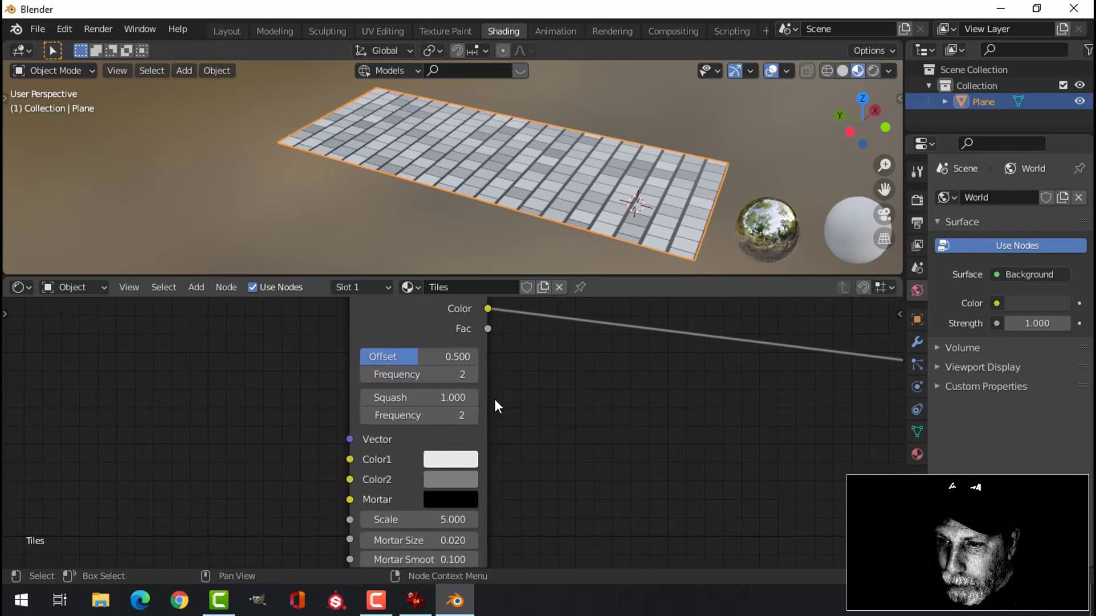
pyautogui.click(444, 356)
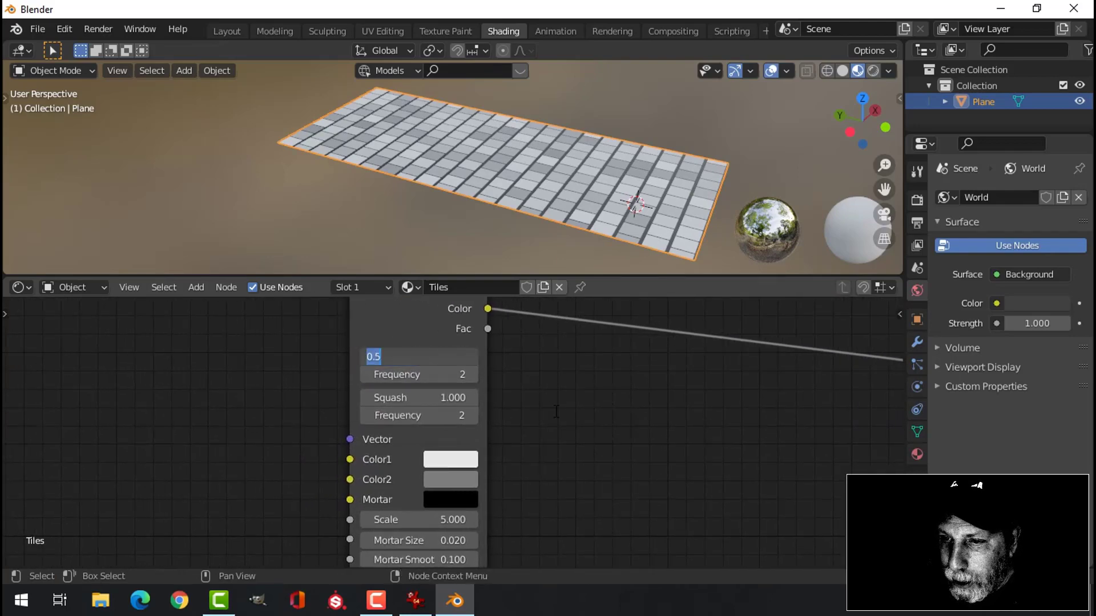
pyautogui.write('0')
pyautogui.press('Return')
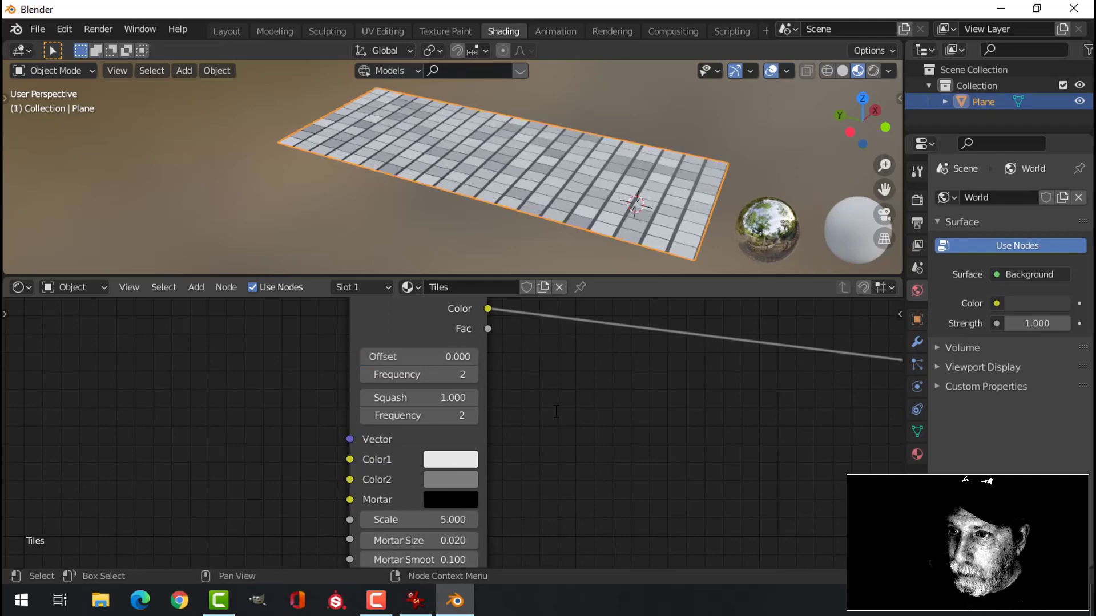
# Set the Brick Texture's Brick Width to 1 and its Row Height to 0.5.
pyautogui.moveTo(553, 184); pyautogui.dragTo(498, 173, button='middle')
pyautogui.scroll(2, 505, 495)
pyautogui.moveTo(504, 498); pyautogui.dragTo(506, 342, button='middle')
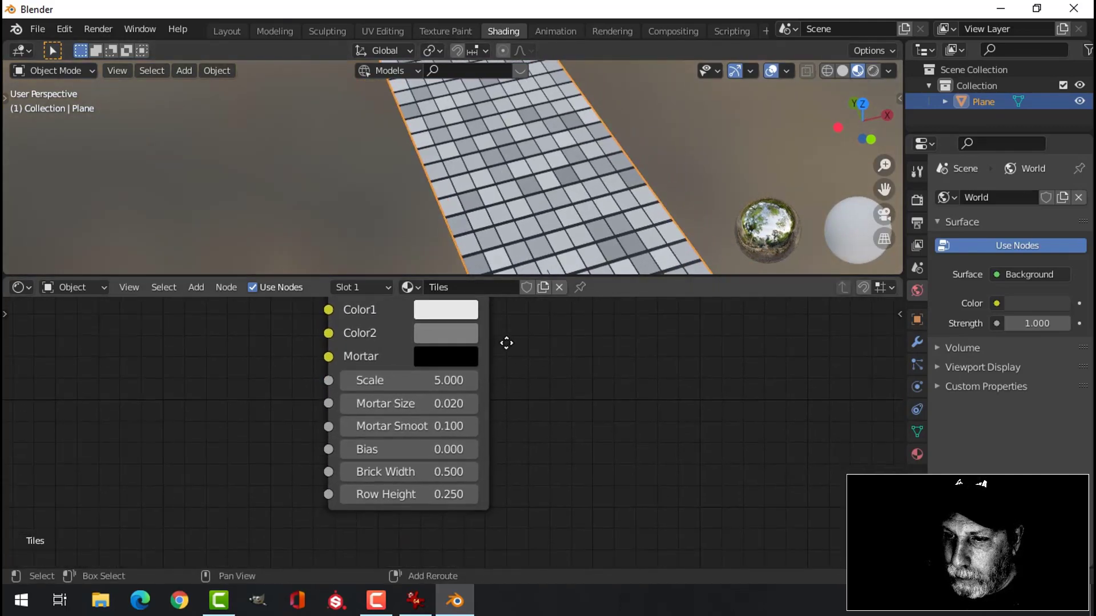
pyautogui.click(467, 470)
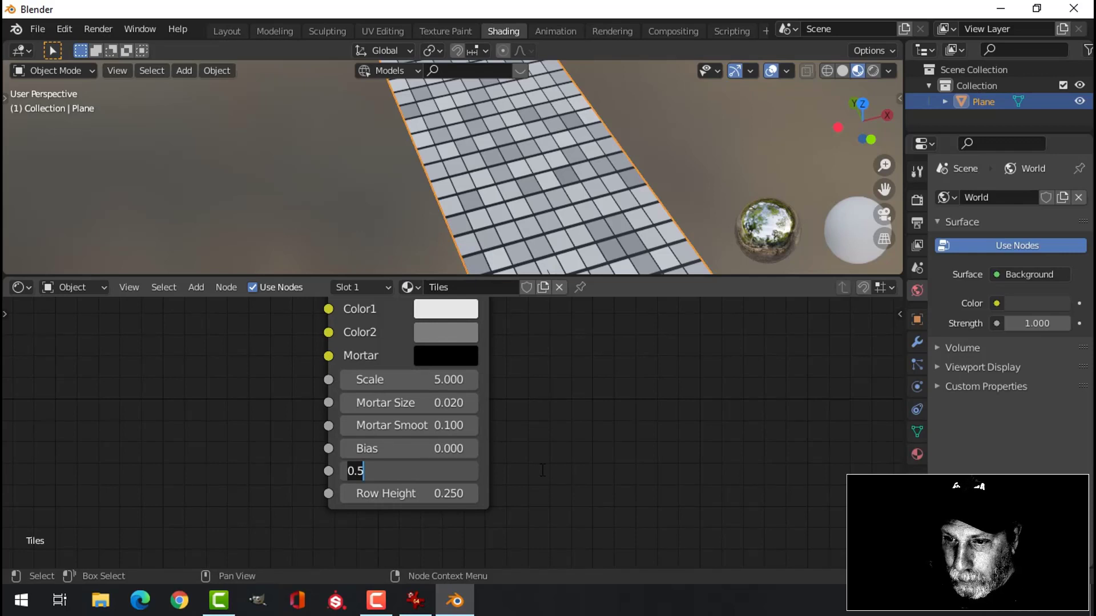
pyautogui.write('1')
pyautogui.press('Tab')
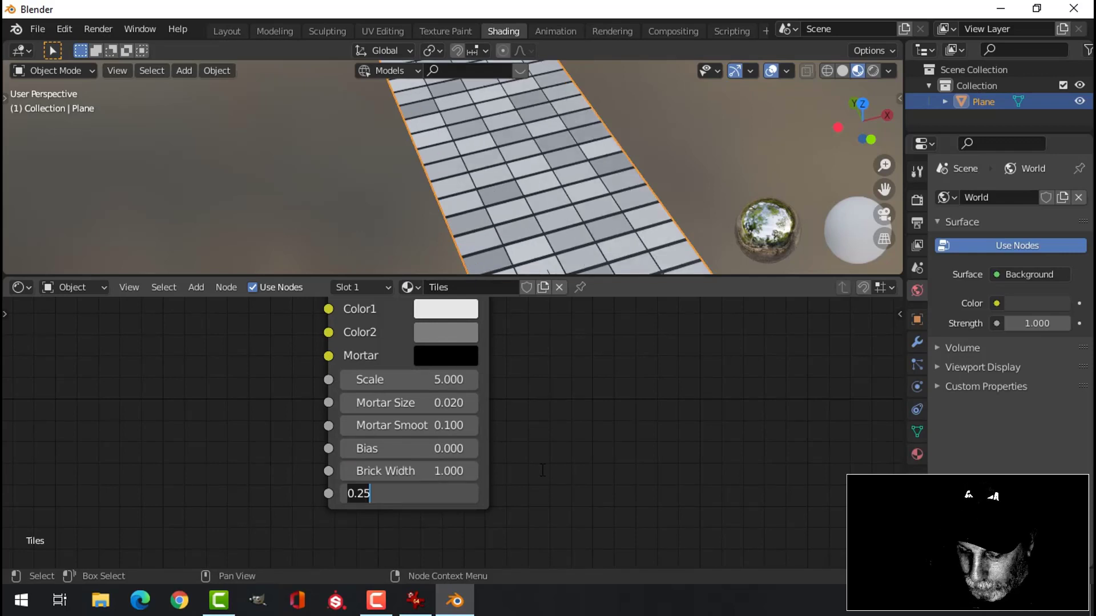
pyautogui.write('0.')
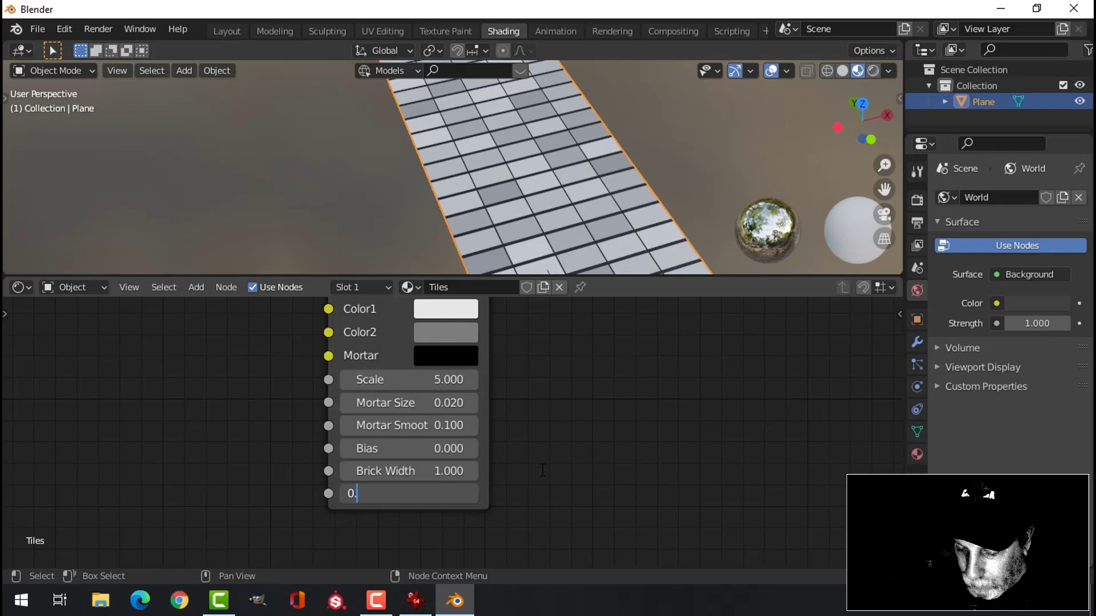
pyautogui.write('5')
pyautogui.press('Return')
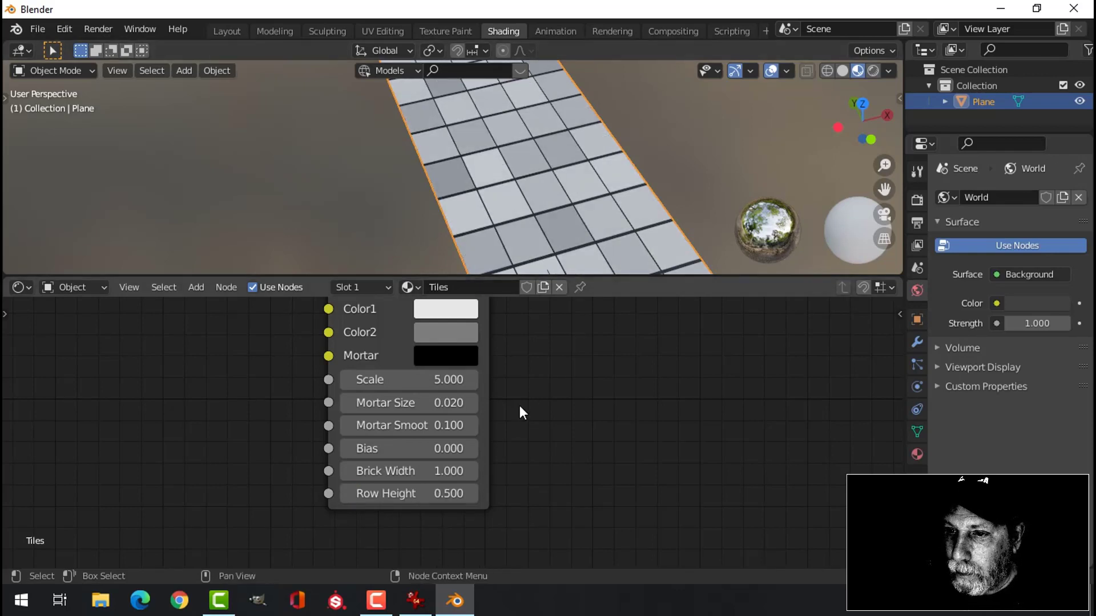
# Match the Brick Texture's Mortar color to Color1 with the eyedropper, and deselect the plane.
pyautogui.click(445, 359)
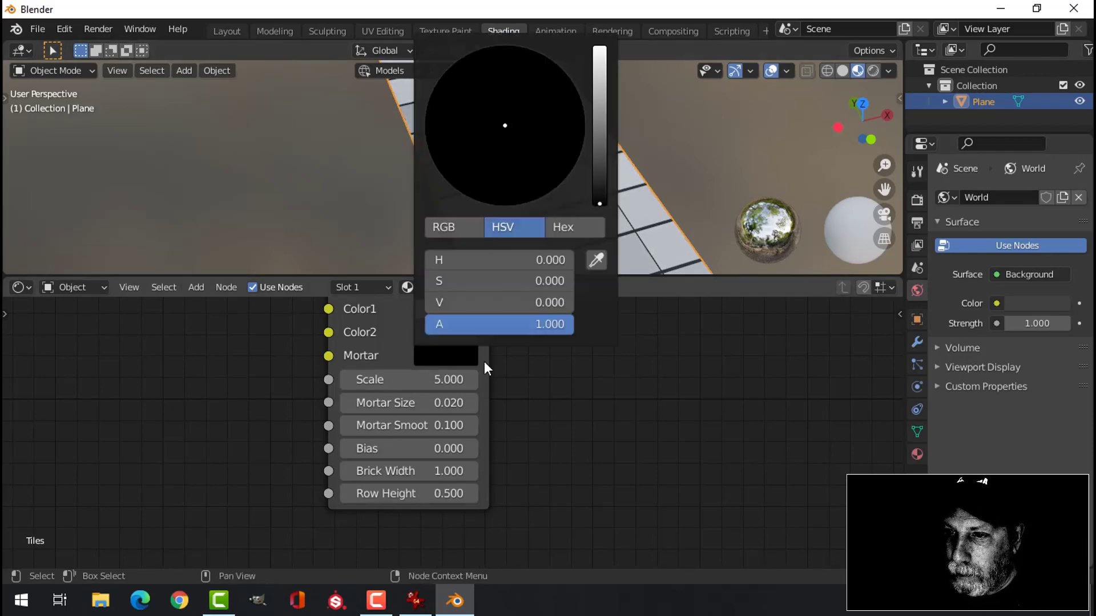
pyautogui.click(597, 260)
pyautogui.click(465, 311)
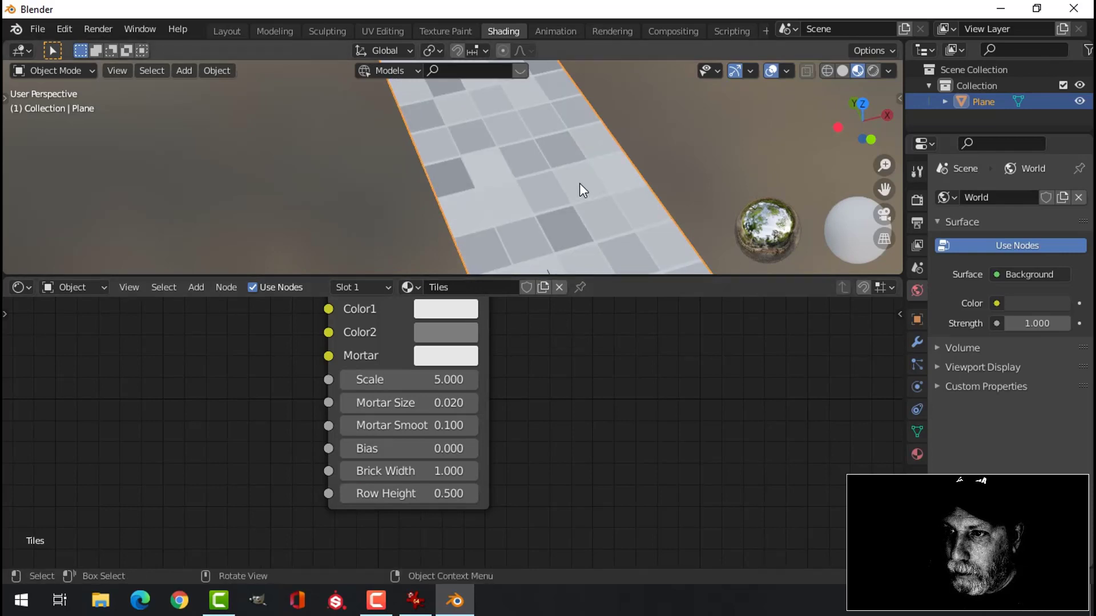
pyautogui.moveTo(580, 183); pyautogui.dragTo(545, 228, button='middle')
pyautogui.hotkey('alt', 'a')
# Add an Image Texture node and place it below the Brick Texture node.
pyautogui.scroll(-1, 598, 434)
pyautogui.scroll(-5, 599, 429)
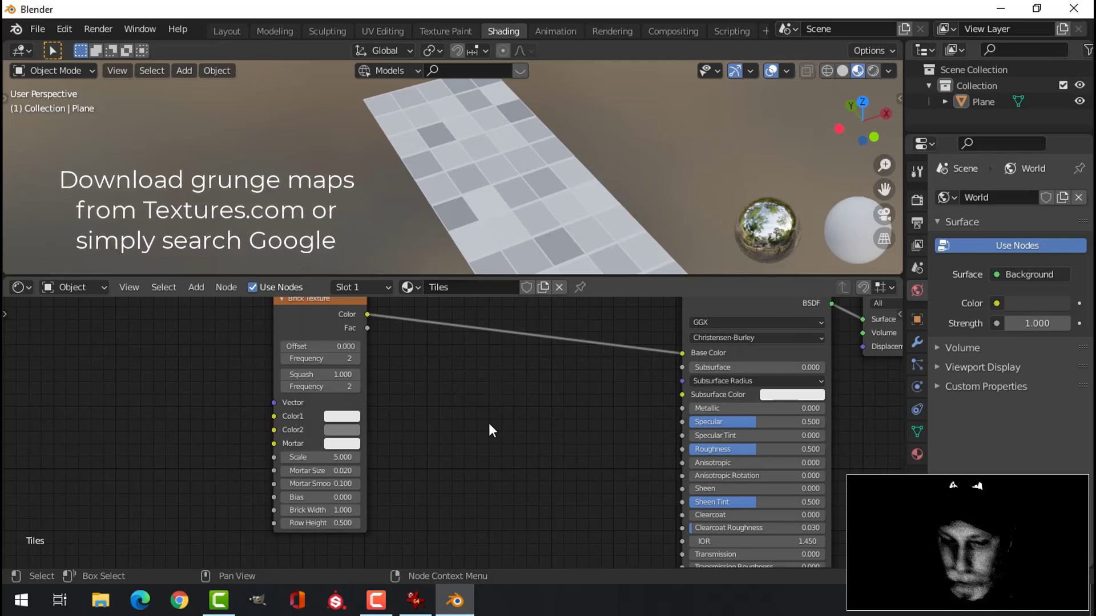
pyautogui.hotkey('shift', 'a')
pyautogui.moveTo(466, 424)
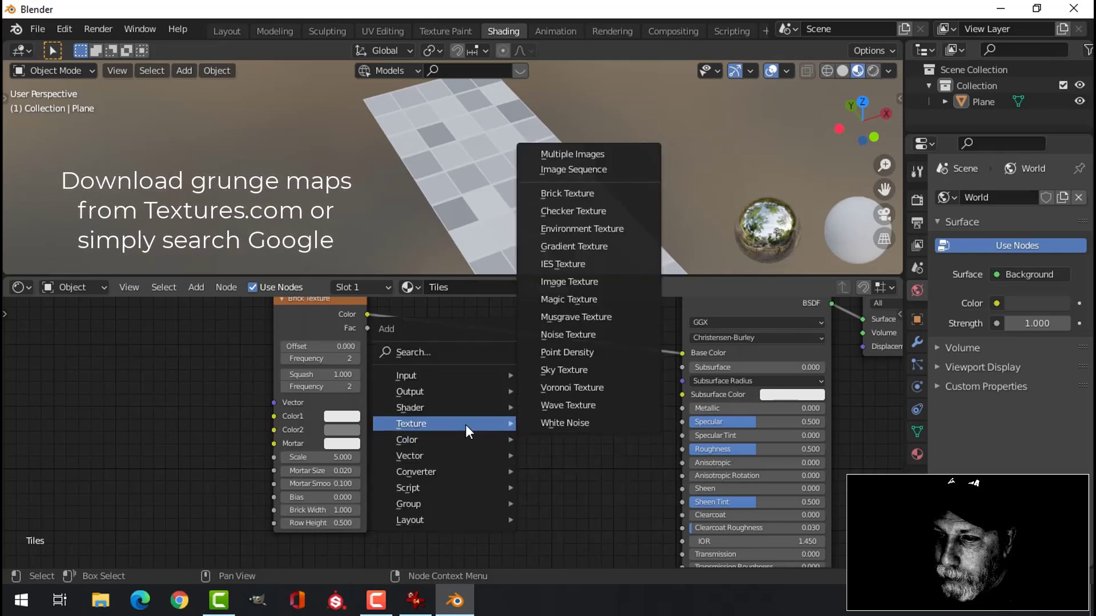
pyautogui.click(582, 281)
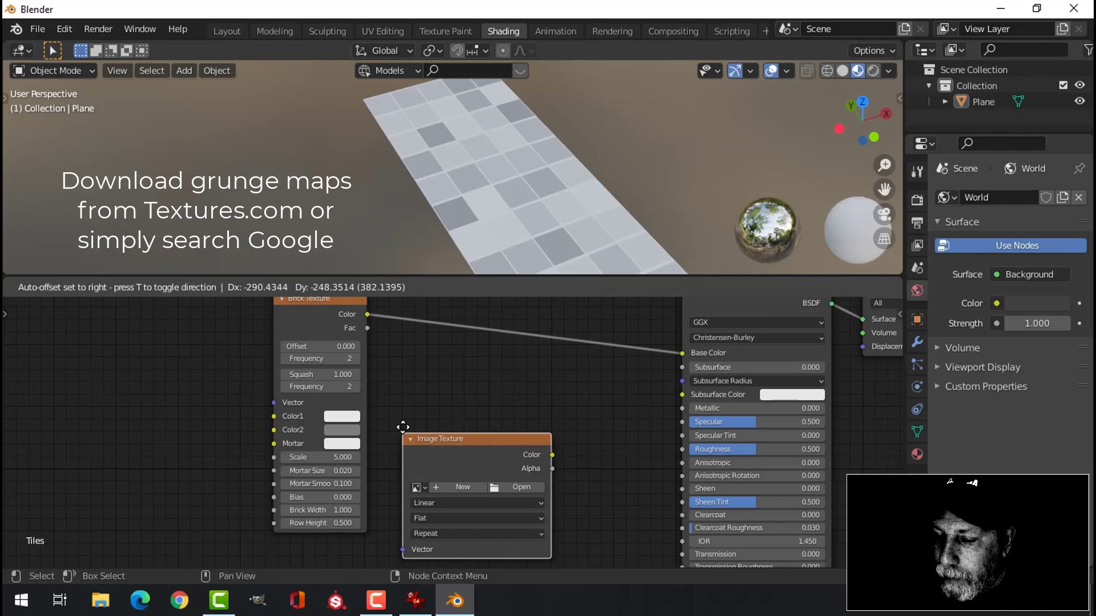
pyautogui.click(466, 426)
pyautogui.scroll(-2, 466, 427)
pyautogui.moveTo(470, 432); pyautogui.dragTo(530, 372, button='middle')
pyautogui.moveTo(529, 372); pyautogui.dragTo(406, 460)
pyautogui.moveTo(496, 434); pyautogui.dragTo(584, 395, button='middle')
pyautogui.scroll(3, 528, 455)
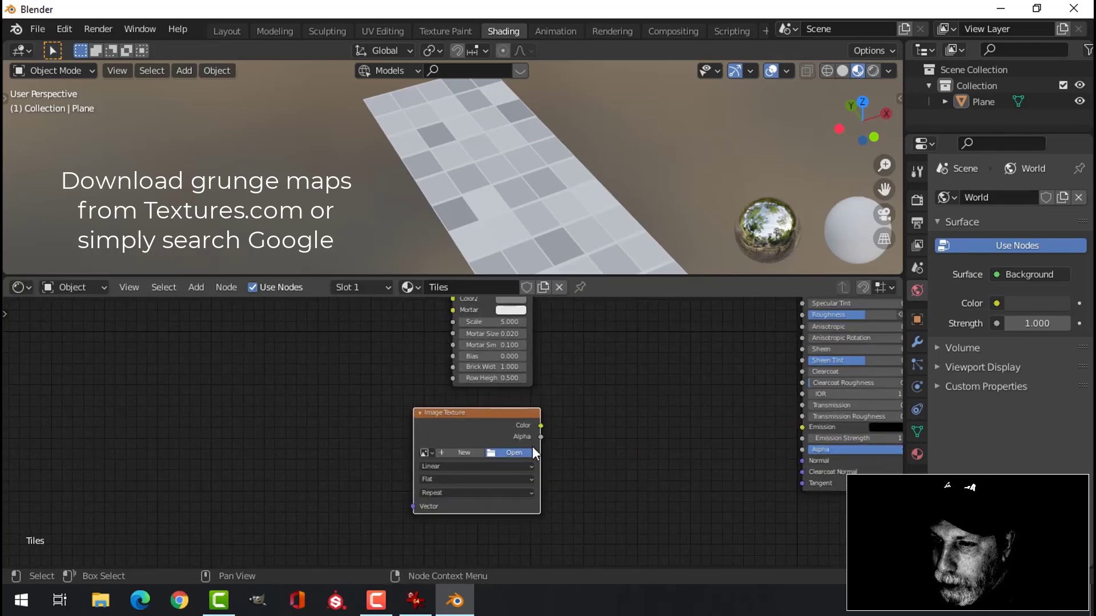
# Load the grunge map TexturesCom_Grungemaps0154_2_S.jpg from the GRUNGE folder into the Image Texture node.
pyautogui.click(533, 451)
pyautogui.click(190, 529)
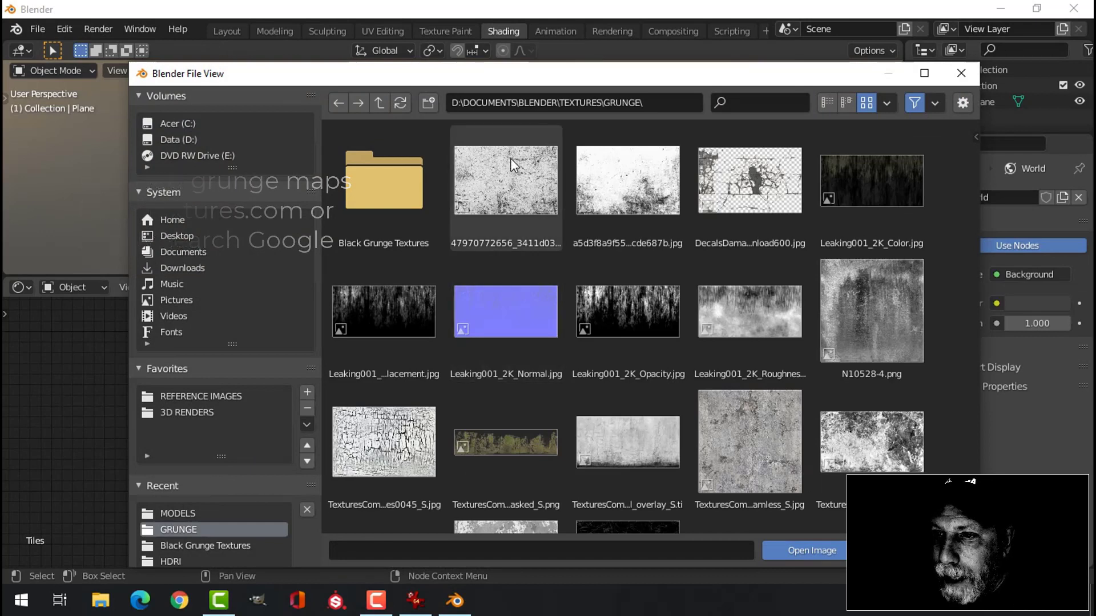
pyautogui.click(891, 443)
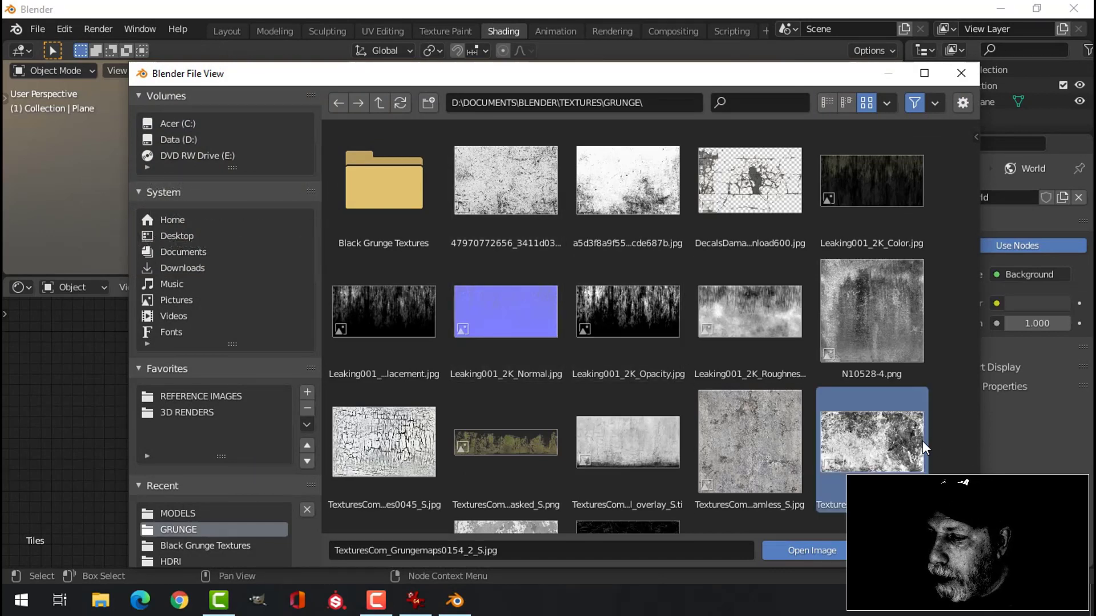
pyautogui.click(802, 547)
# Connect the grunge image's Color output to the Principled BSDF's Base Color to preview it on the plane.
pyautogui.moveTo(611, 397); pyautogui.dragTo(560, 457, button='middle')
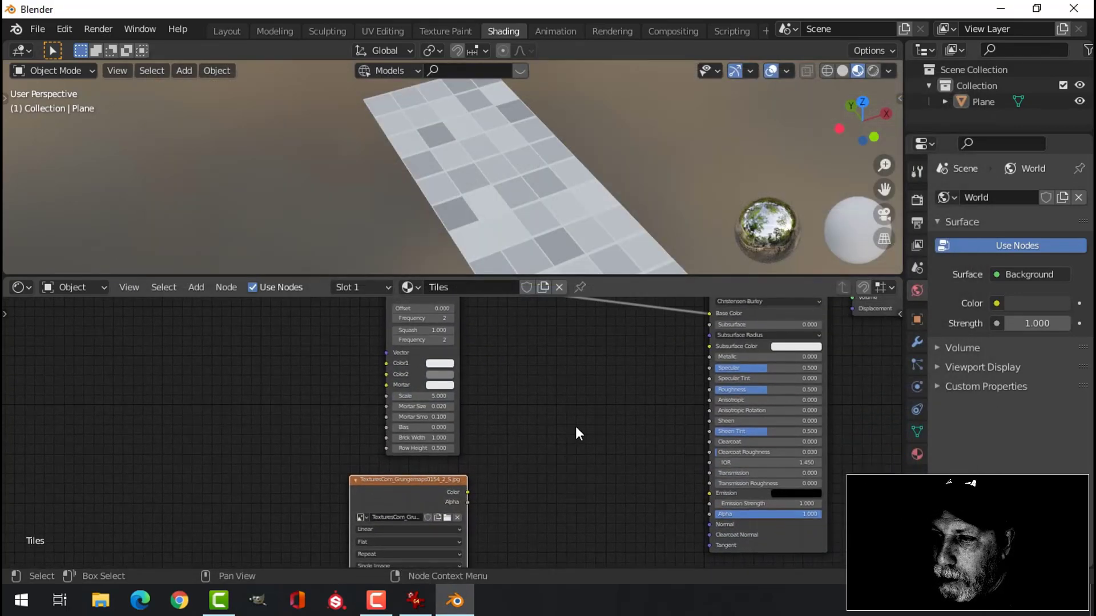
pyautogui.moveTo(466, 492); pyautogui.dragTo(709, 313)
pyautogui.moveTo(577, 200); pyautogui.dragTo(583, 171, button='middle')
pyautogui.scroll(-2, 595, 207)
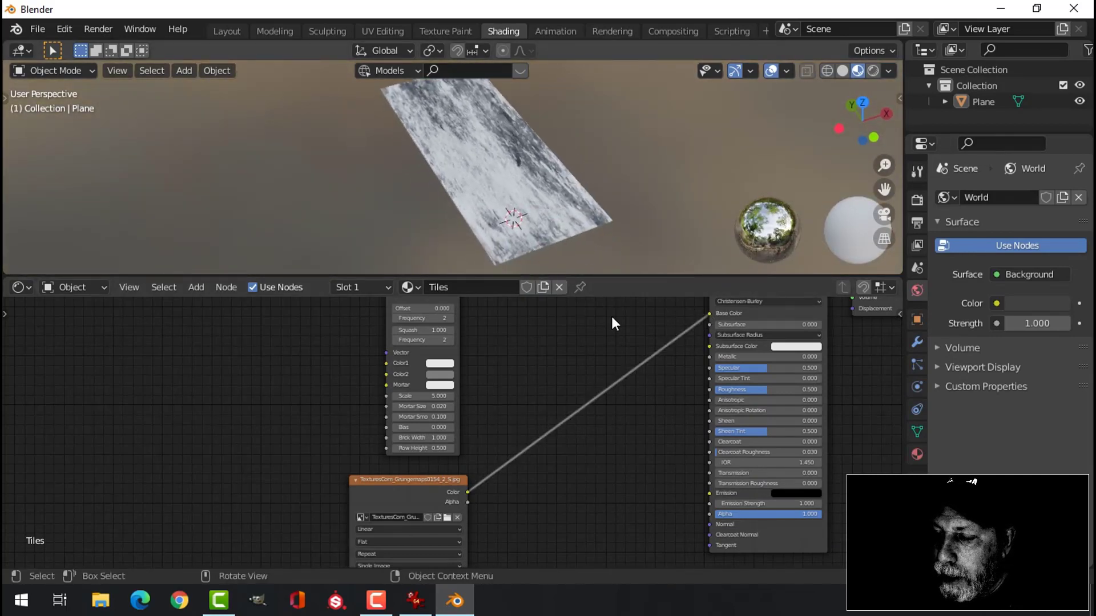
# Disconnect the grunge image from the Principled BSDF and connect the Brick Texture's Color output to Base Color.
pyautogui.moveTo(710, 313); pyautogui.dragTo(621, 358)
pyautogui.scroll(-2, 621, 358)
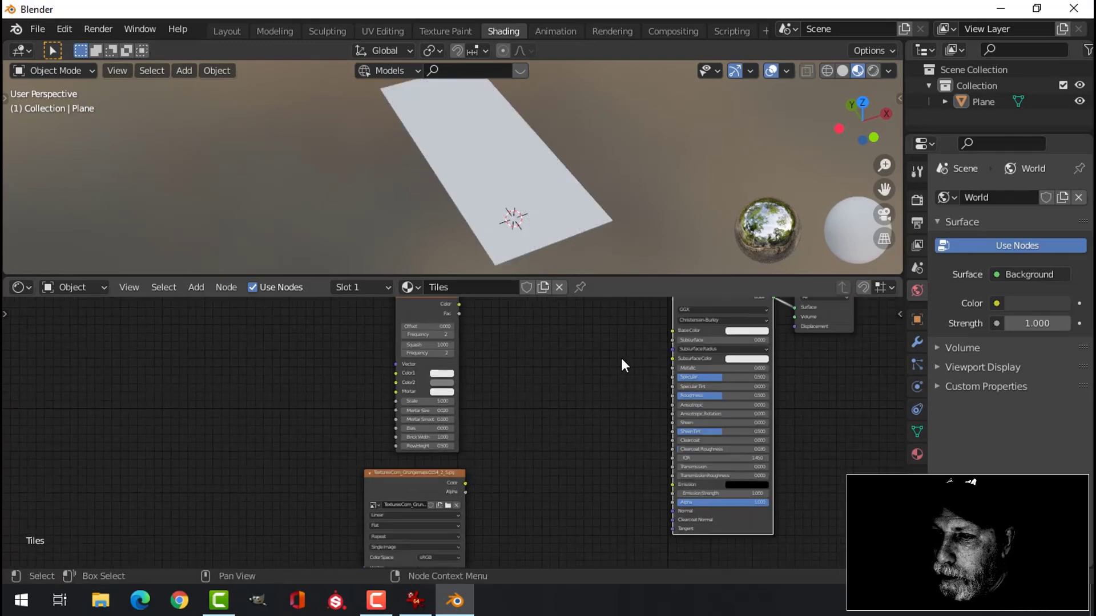
pyautogui.moveTo(440, 392); pyautogui.dragTo(637, 417)
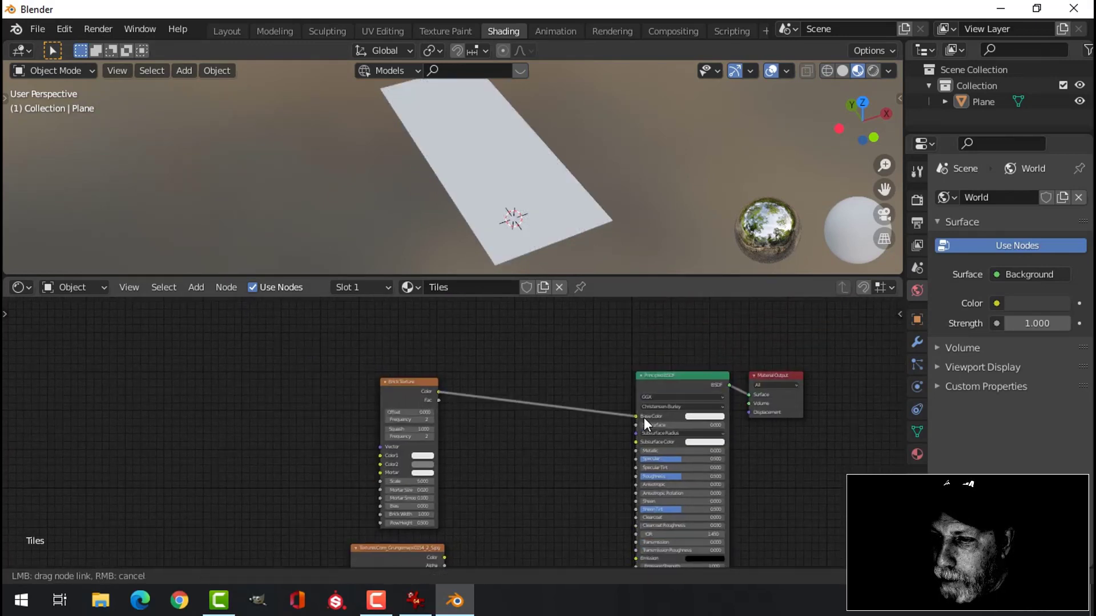
# Select the plane, enter Edit Mode and unwrap its UVs with Unwrap.
pyautogui.click(556, 163)
pyautogui.press('Tab')
pyautogui.scroll(2, 605, 194)
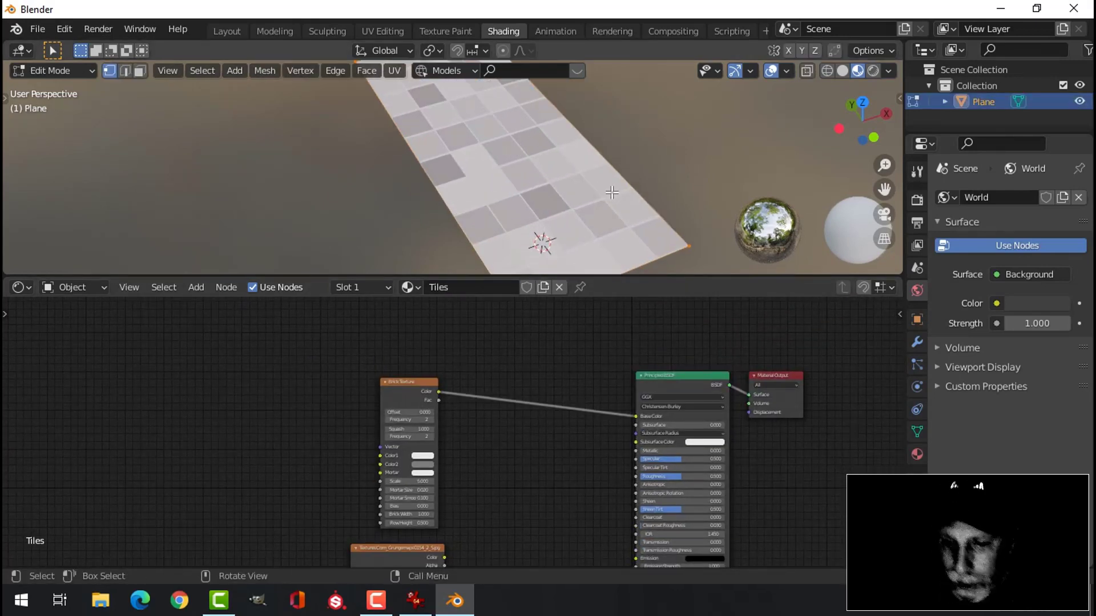
pyautogui.press('u')
pyautogui.click(591, 194)
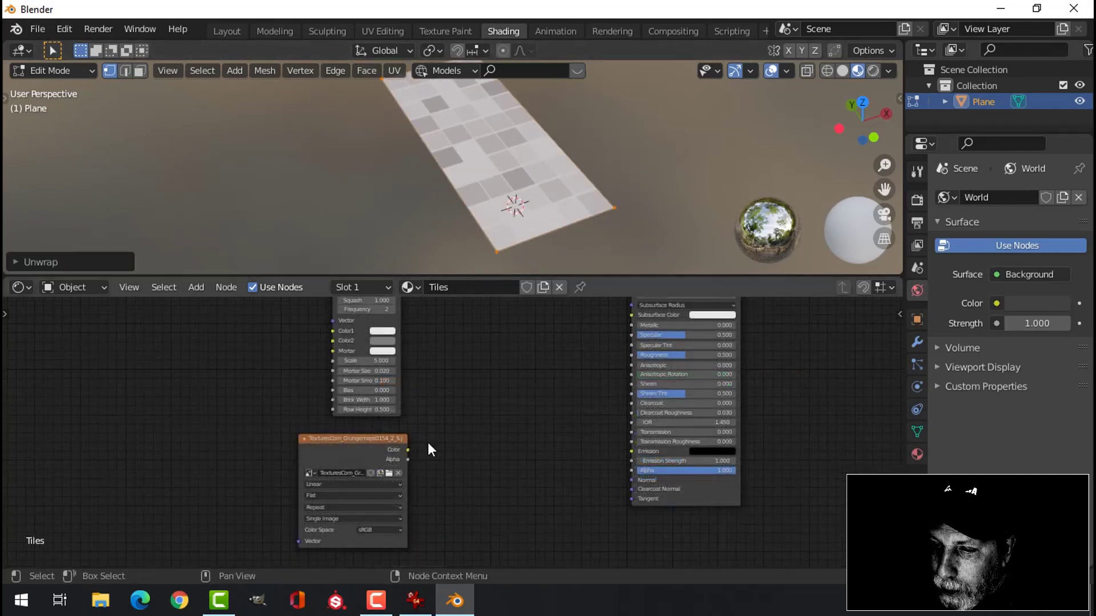
# Connect the grunge image's Color output to the Principled BSDF's Base Color and check the grunge on the unwrapped plane.
pyautogui.moveTo(449, 453); pyautogui.dragTo(418, 514, button='middle')
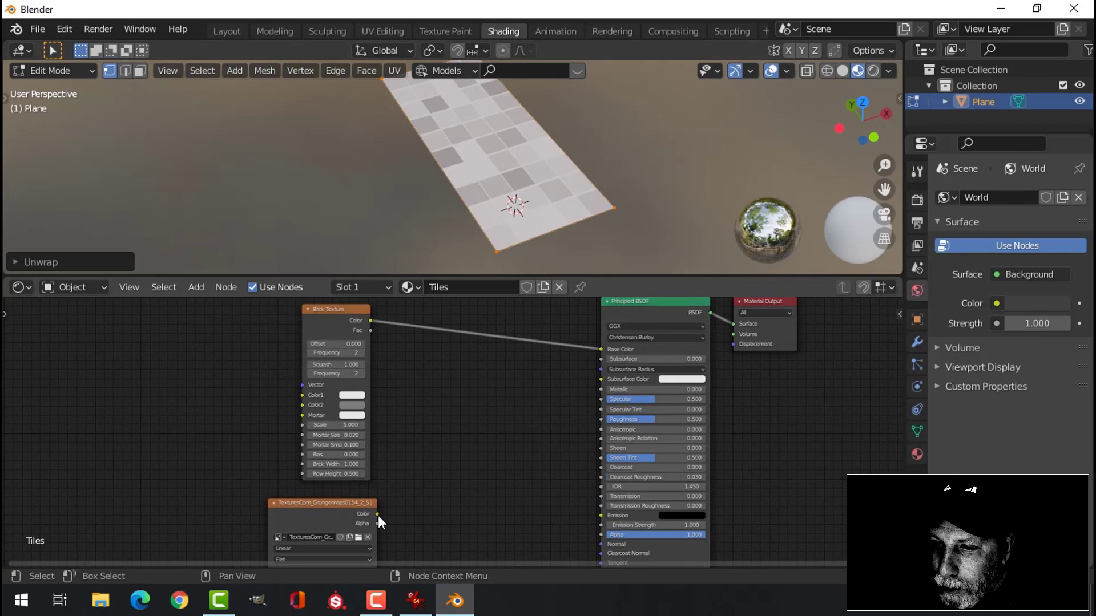
pyautogui.moveTo(378, 514); pyautogui.dragTo(601, 350)
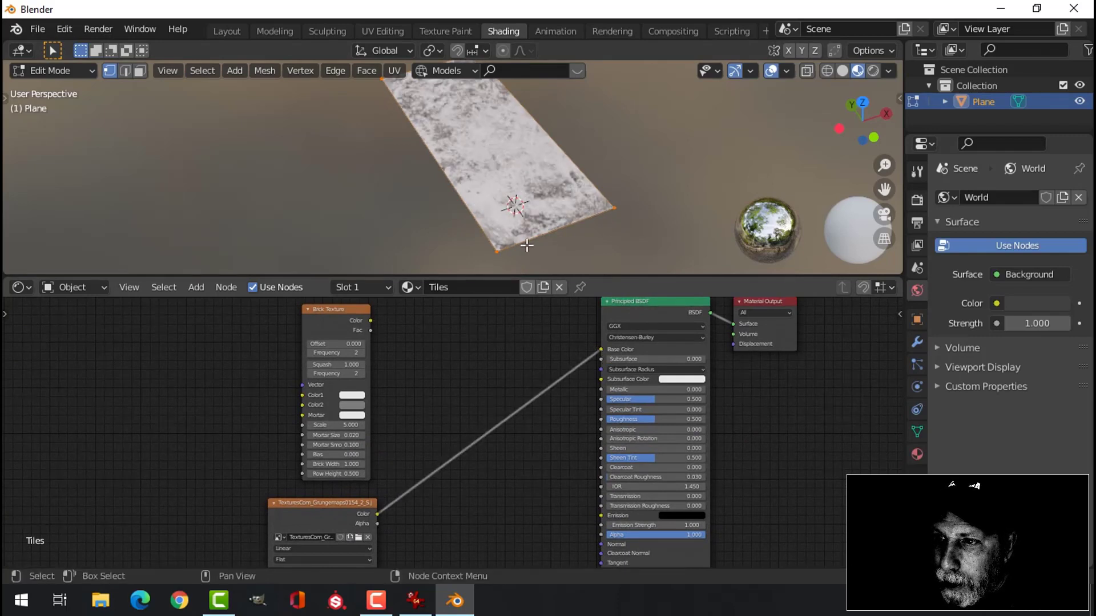
pyautogui.scroll(5, 526, 246)
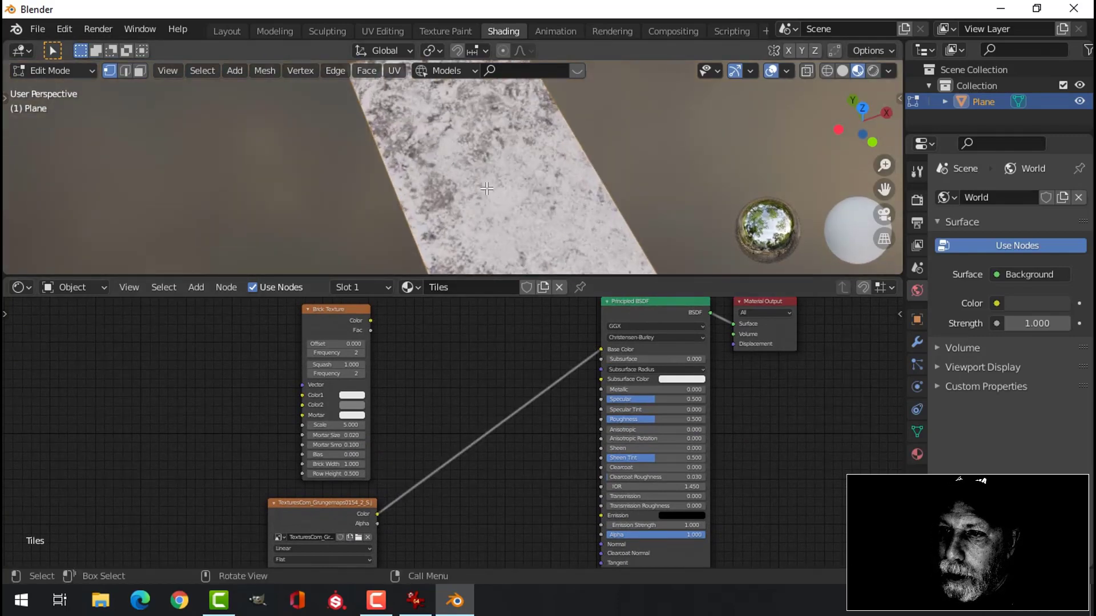
pyautogui.keyDown('shift'); pyautogui.moveTo(447, 163); pyautogui.dragTo(453, 114, button='middle'); pyautogui.keyUp('shift')
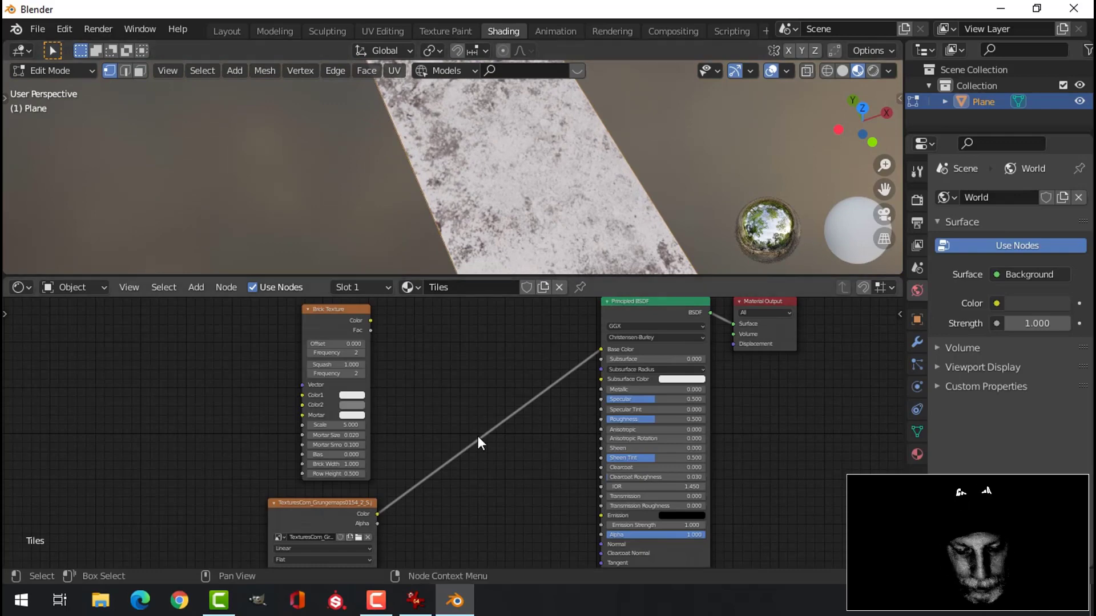
# Add a ColorRamp node on the link between the grunge image and the Principled BSDF.
pyautogui.hotkey('shift', 'a')
pyautogui.moveTo(431, 486)
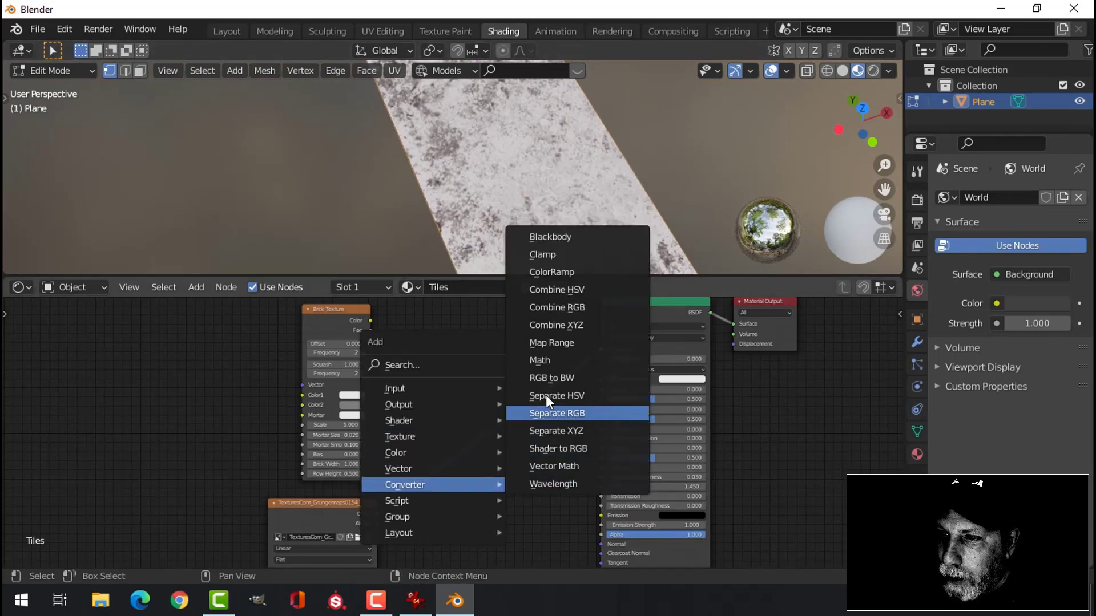
pyautogui.click(563, 274)
pyautogui.click(482, 396)
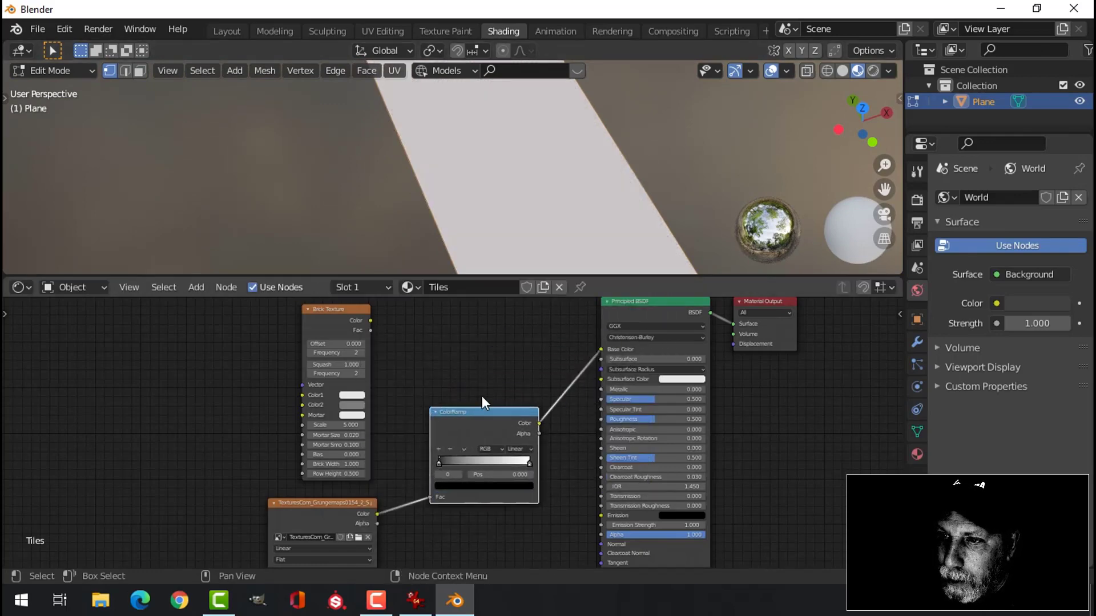
# Shift the ColorRamp node slightly towards the grunge image node and move its black stop to position 0.245.
pyautogui.scroll(2, 489, 406)
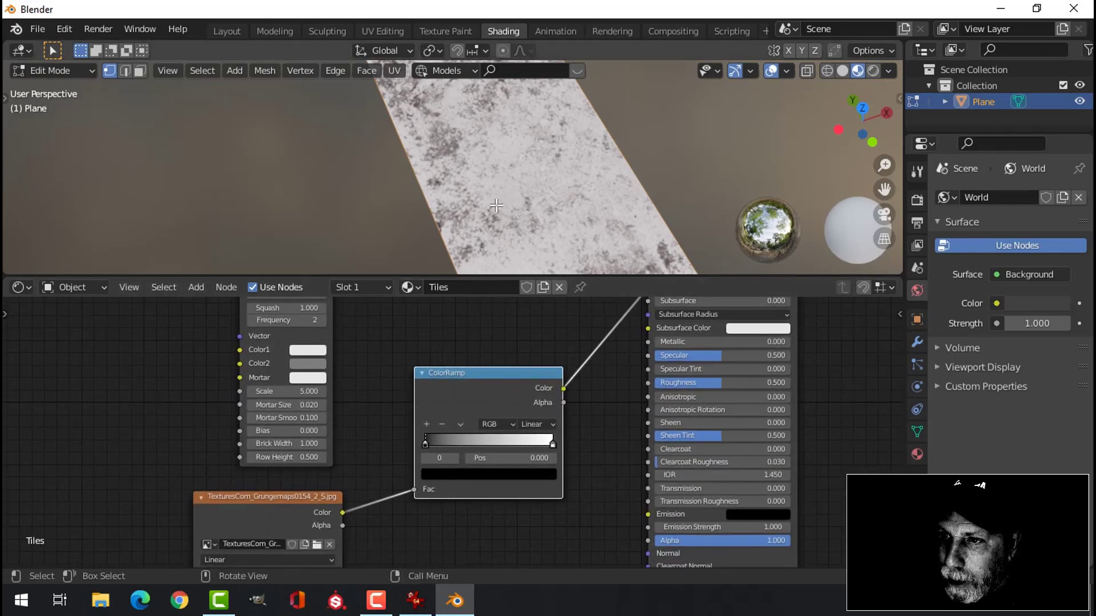
pyautogui.moveTo(528, 182); pyautogui.dragTo(531, 205, button='middle')
pyautogui.scroll(1, 450, 430)
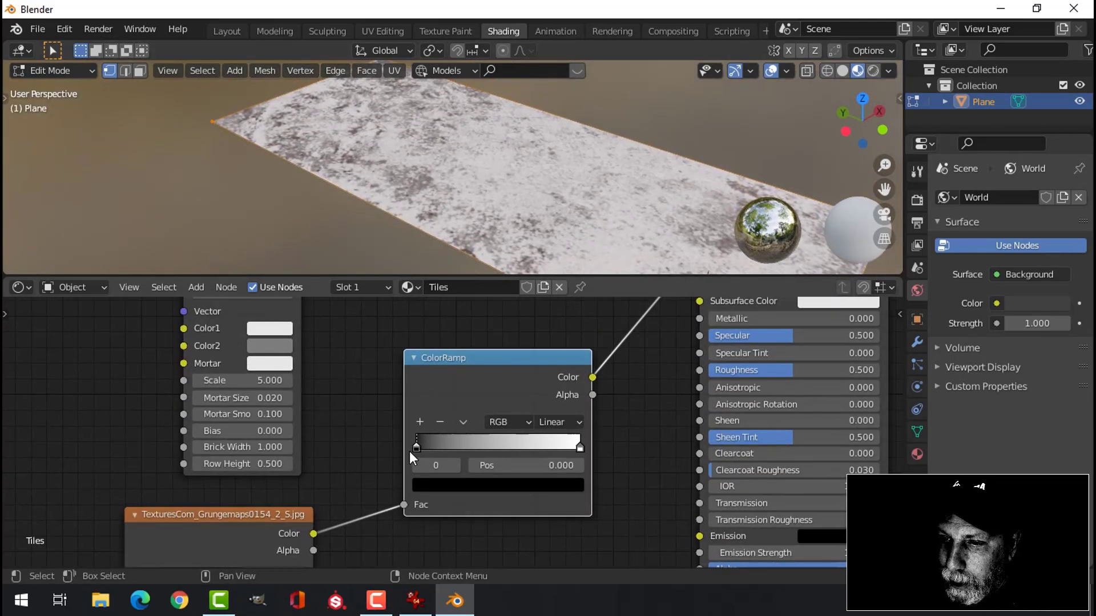
pyautogui.press('g')
pyautogui.click(371, 441)
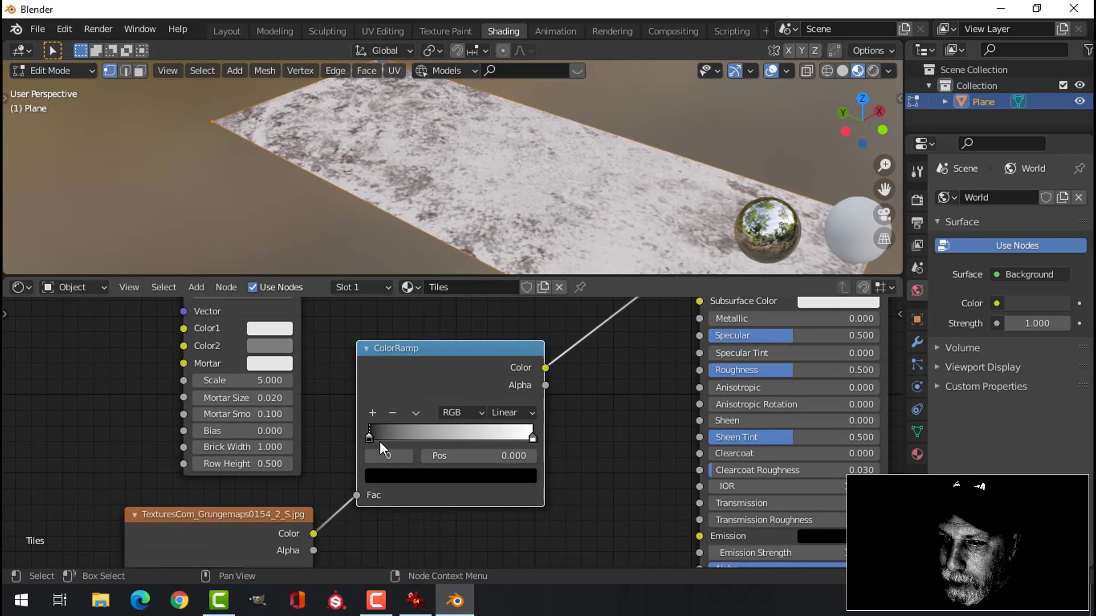
pyautogui.press('g')
pyautogui.click(382, 453)
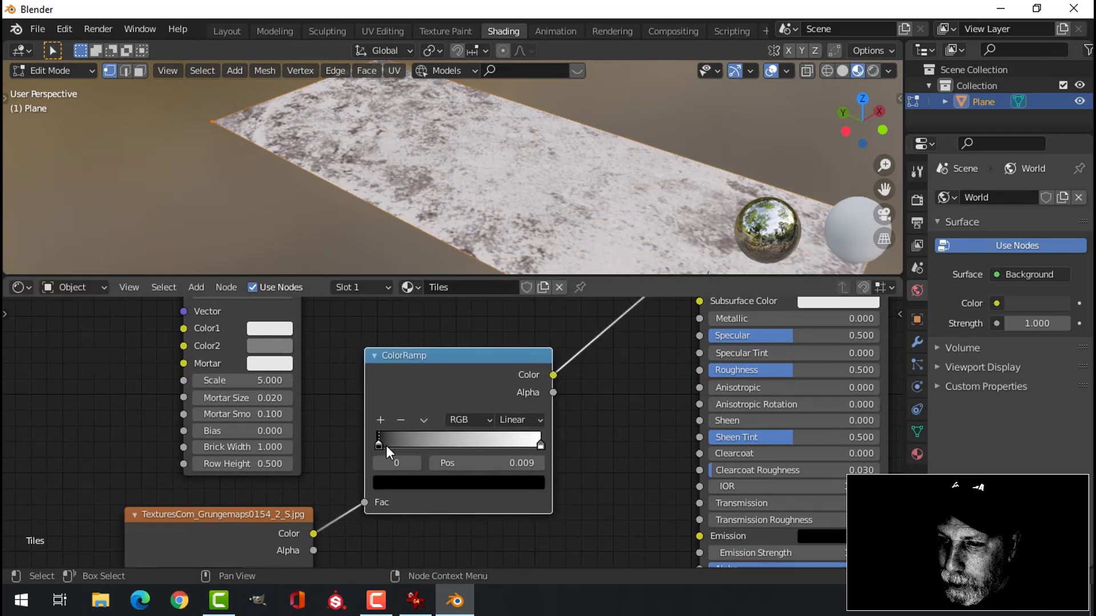
pyautogui.moveTo(388, 452); pyautogui.dragTo(432, 453)
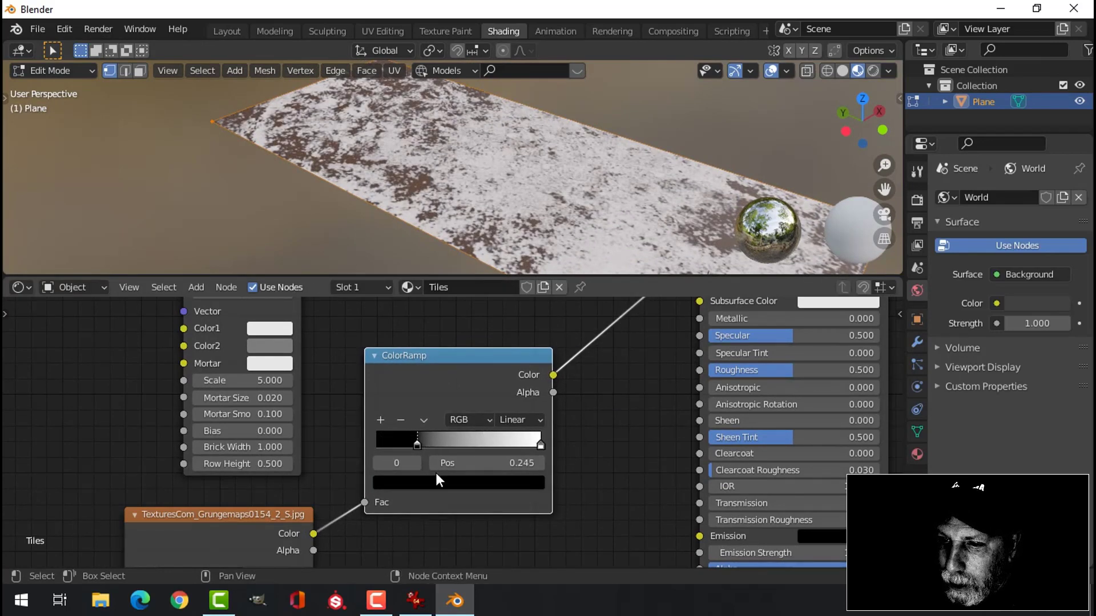
# Change the color of the ColorRamp's black stop to a saturated red.
pyautogui.click(446, 483)
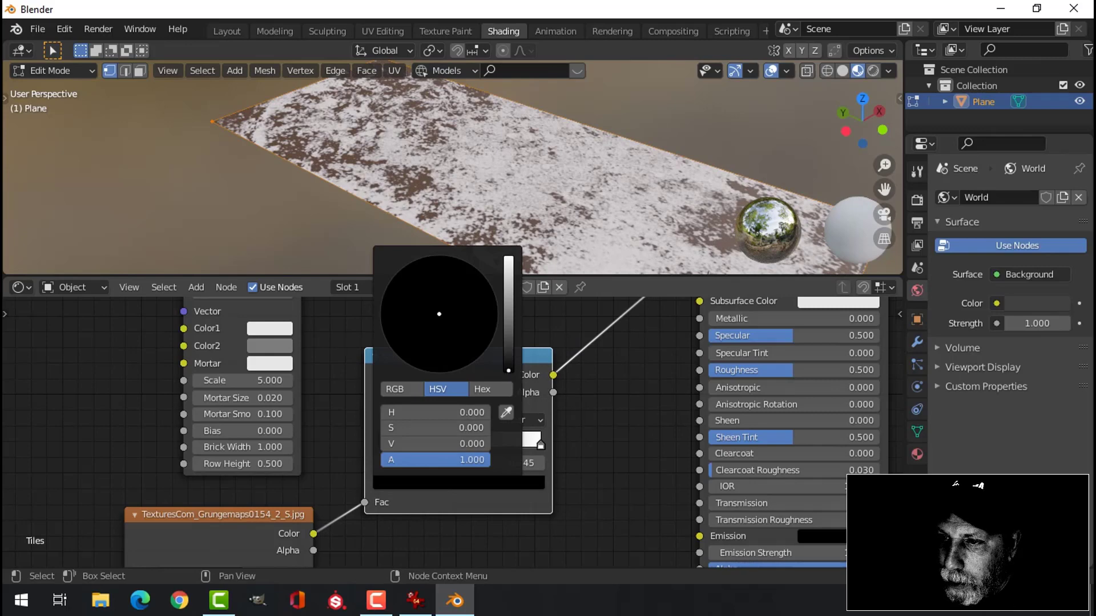
pyautogui.moveTo(506, 368); pyautogui.dragTo(508, 285)
pyautogui.click(435, 346)
pyautogui.moveTo(435, 346); pyautogui.dragTo(437, 372)
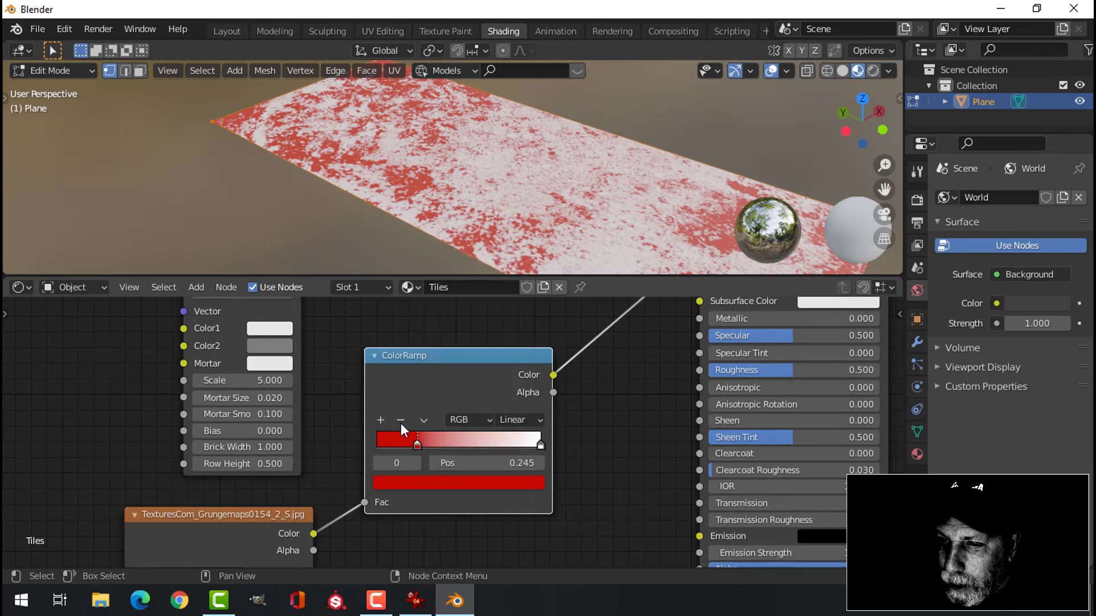
# Add a middle stop to the ColorRamp at position 0.300 and color it dark red.
pyautogui.click(380, 422)
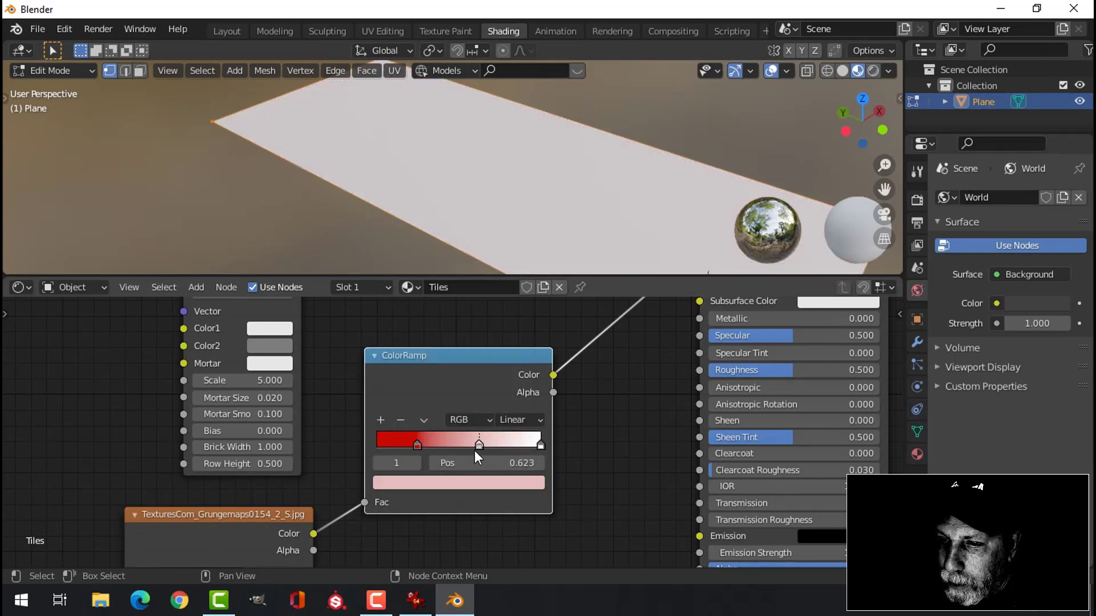
pyautogui.moveTo(475, 449); pyautogui.dragTo(416, 470)
pyautogui.click(422, 488)
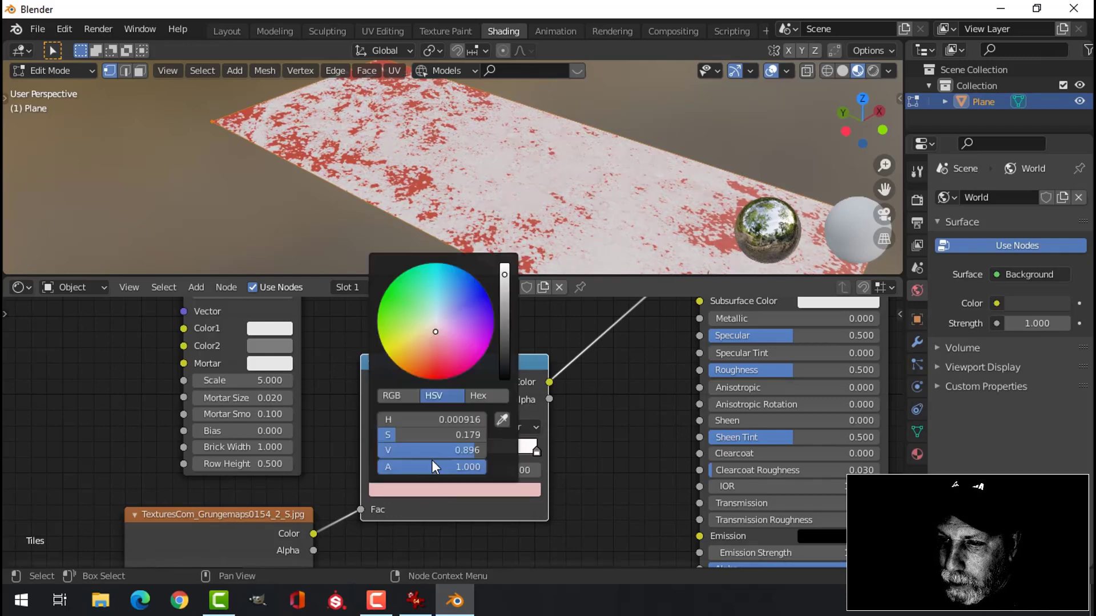
pyautogui.moveTo(434, 353); pyautogui.dragTo(437, 376)
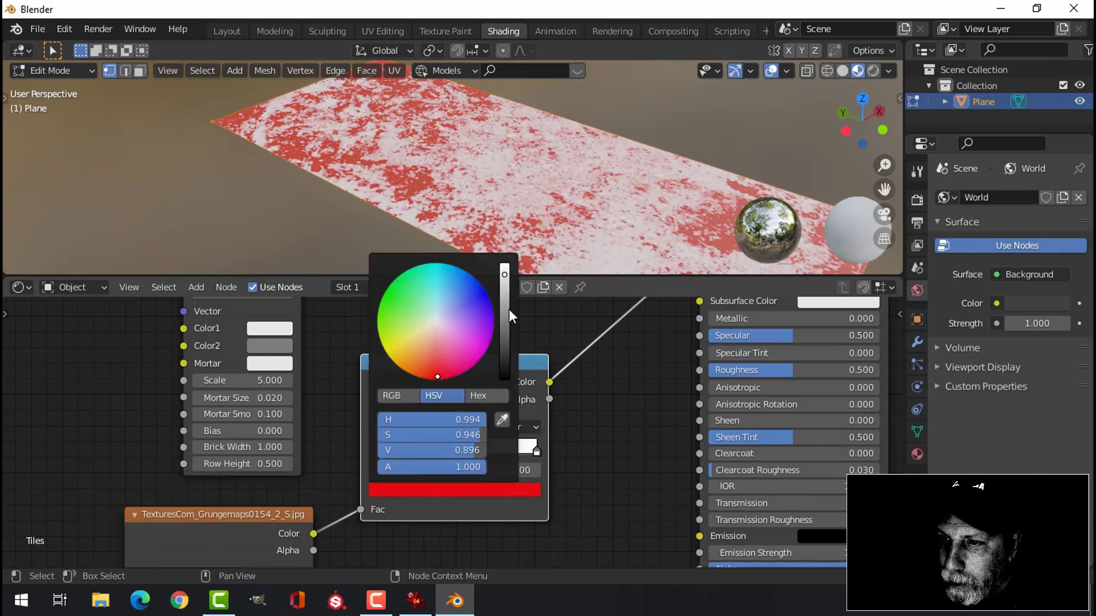
pyautogui.moveTo(510, 313); pyautogui.dragTo(505, 330)
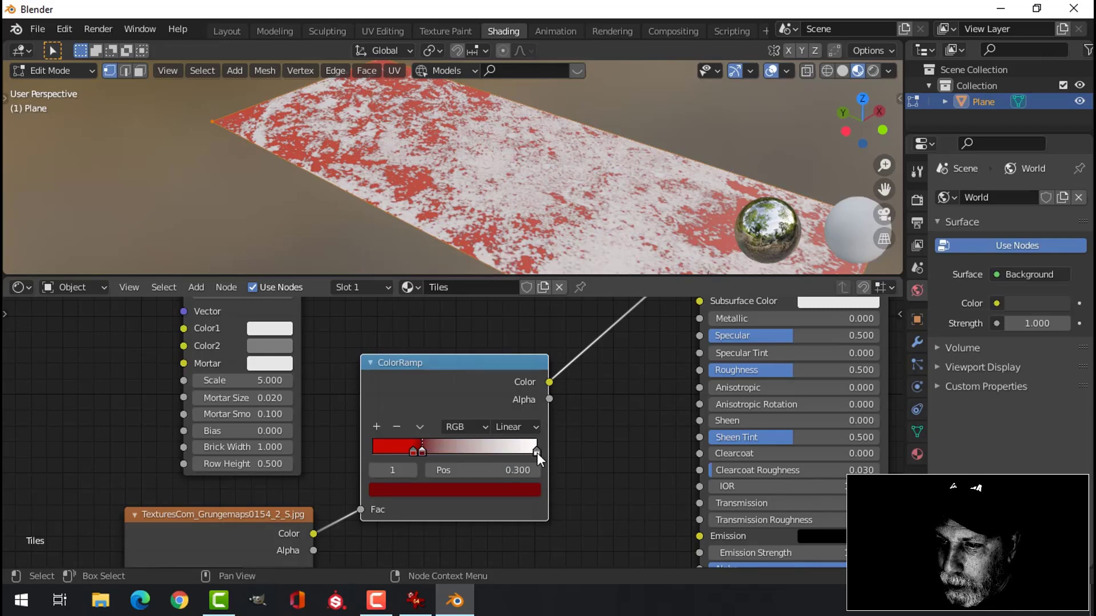
# Move the ColorRamp's white stop to position 0.336 and its first red stop to 0.259.
pyautogui.moveTo(537, 454); pyautogui.dragTo(422, 460)
pyautogui.scroll(2, 411, 460)
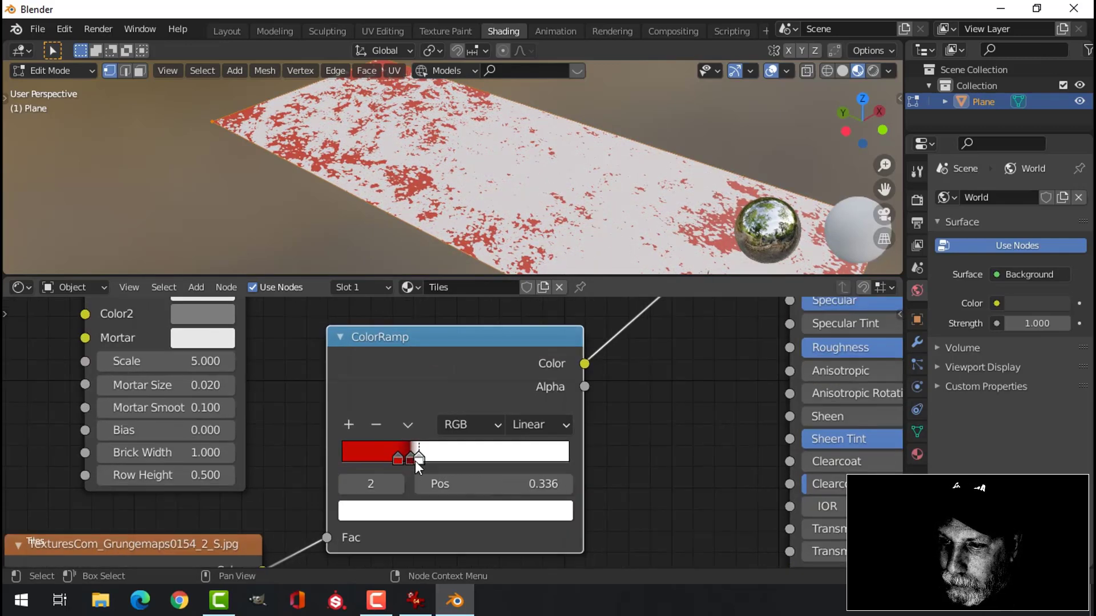
pyautogui.scroll(3, 411, 462)
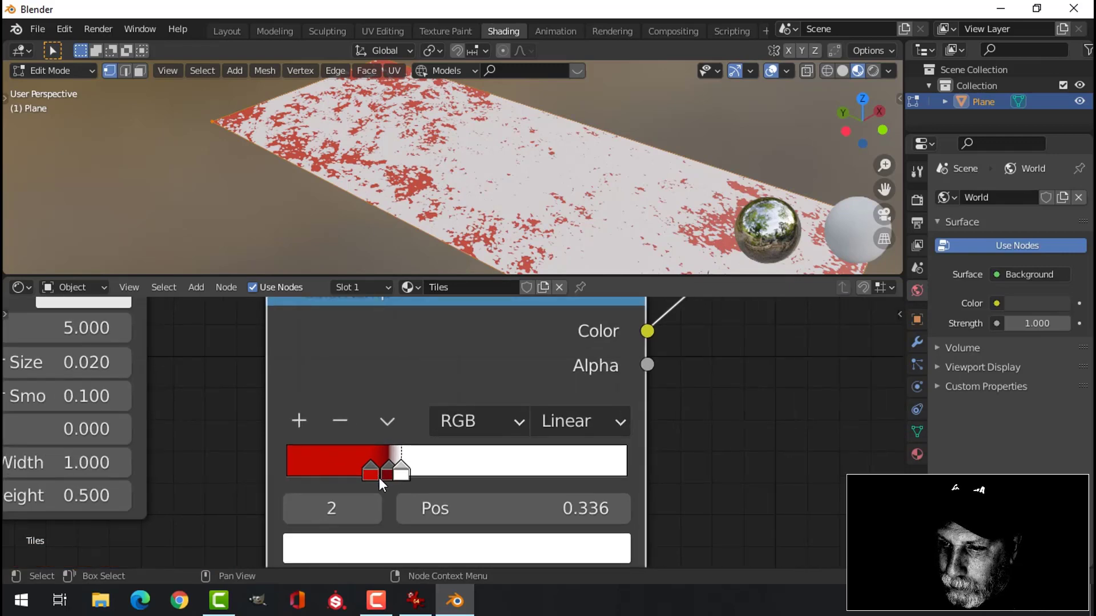
pyautogui.moveTo(379, 479); pyautogui.dragTo(380, 478)
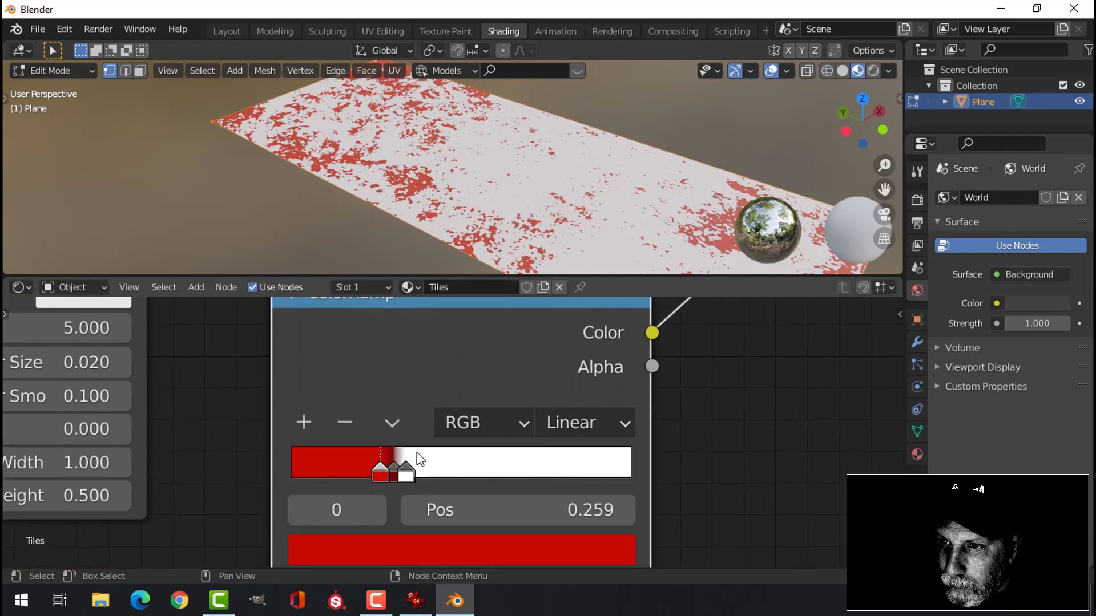
pyautogui.scroll(-2, 548, 200)
pyautogui.moveTo(548, 200); pyautogui.dragTo(544, 200, button='middle')
pyautogui.scroll(-1, 759, 425)
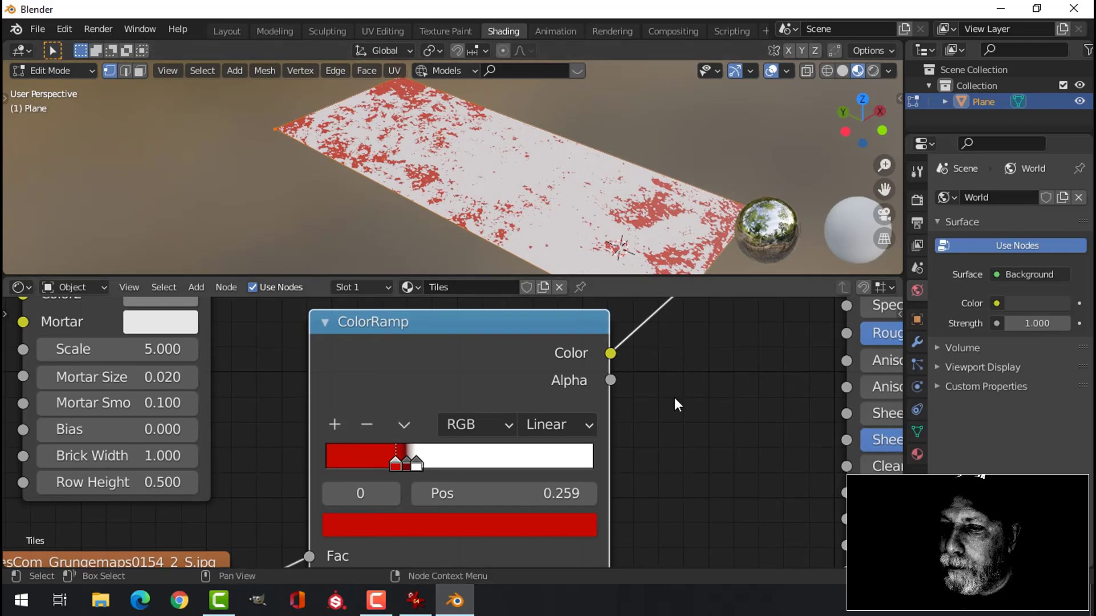
# Unlink the ColorRamp from the Principled BSDF and connect the Brick Texture's Color output to Base Color instead.
pyautogui.scroll(-3, 668, 398)
pyautogui.moveTo(628, 409); pyautogui.dragTo(591, 528, button='middle')
pyautogui.moveTo(628, 393); pyautogui.dragTo(566, 405)
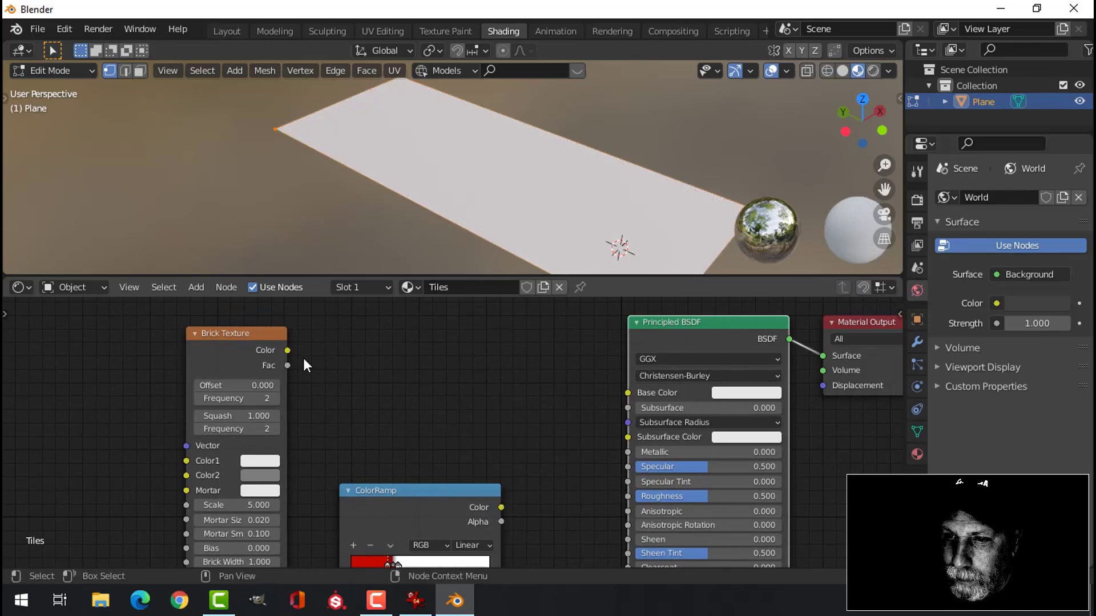
pyautogui.moveTo(287, 349); pyautogui.dragTo(628, 392)
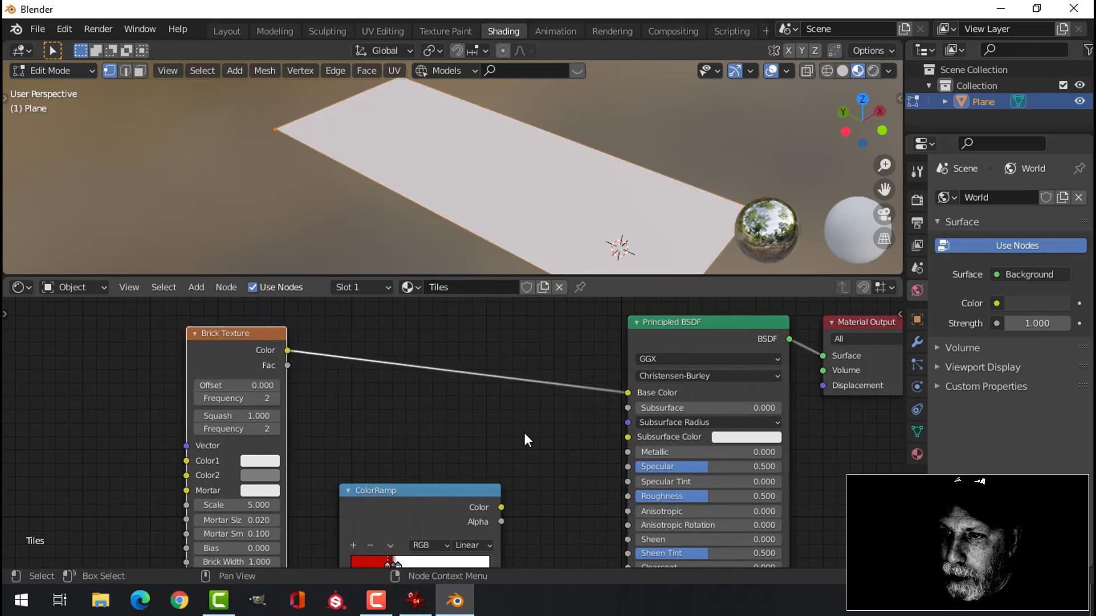
# Check the tiles on the plane and nudge the ColorRamp node slightly lower beneath the Brick Texture's link.
pyautogui.scroll(-2, 552, 433)
pyautogui.moveTo(551, 434); pyautogui.dragTo(579, 412, button='middle')
pyautogui.moveTo(558, 220)
pyautogui.mouseDown(button='middle')
pyautogui.moveTo(545, 248)
pyautogui.moveTo(552, 217)
pyautogui.mouseUp(button='middle')
pyautogui.scroll(3, 498, 365)
pyautogui.moveTo(538, 365); pyautogui.dragTo(566, 329, button='middle')
pyautogui.scroll(-2, 560, 379)
pyautogui.moveTo(592, 388); pyautogui.dragTo(599, 352, button='middle')
pyautogui.moveTo(508, 388); pyautogui.dragTo(503, 394)
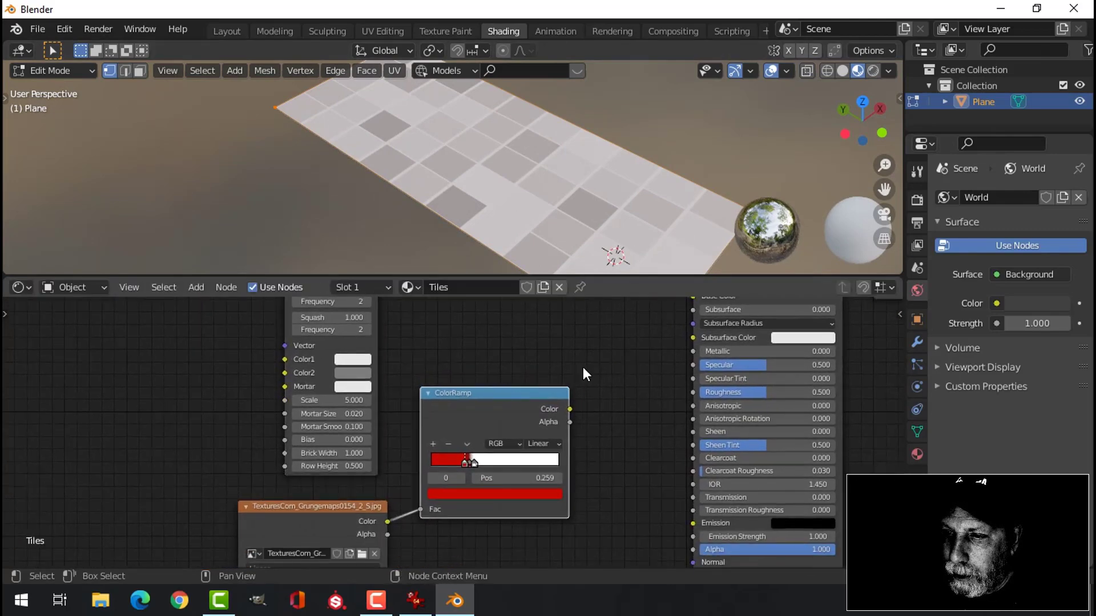
# Add a MixRGB node on the link between the Brick Texture's Color output and the Principled BSDF's Base Color.
pyautogui.scroll(-1, 583, 369)
pyautogui.moveTo(589, 362); pyautogui.dragTo(543, 401, button='middle')
pyautogui.hotkey('shift', 'a')
pyautogui.moveTo(539, 389)
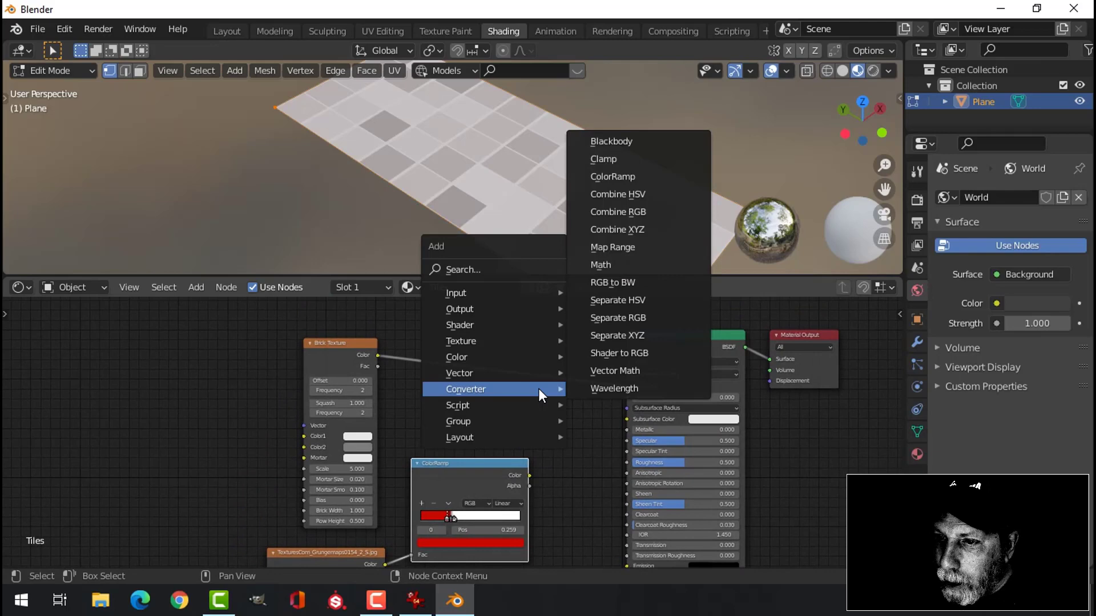
pyautogui.moveTo(501, 358)
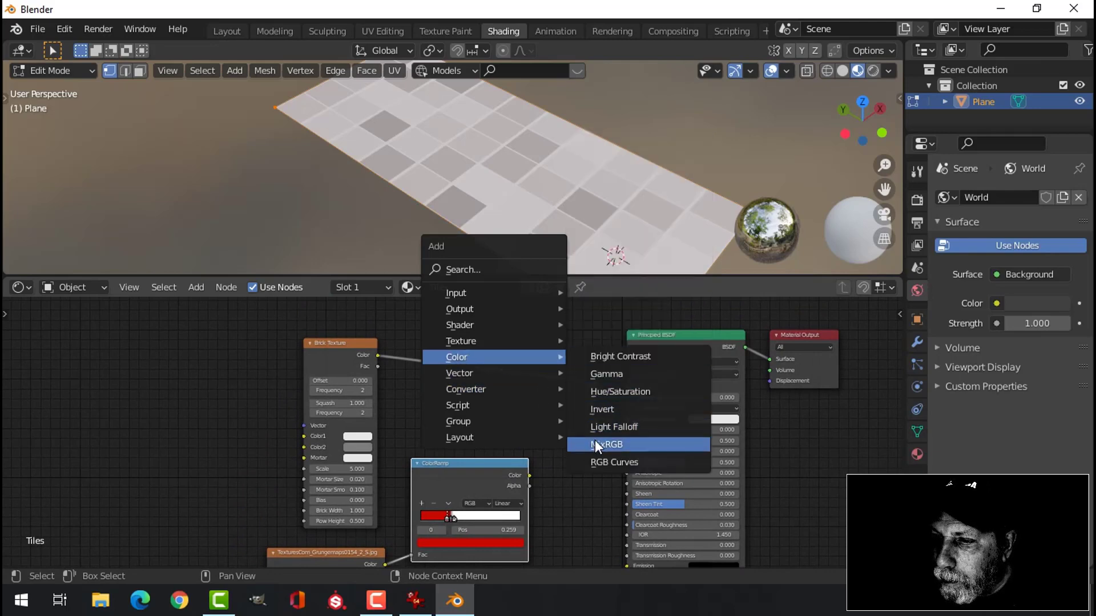
pyautogui.click(595, 440)
pyautogui.click(494, 344)
pyautogui.scroll(2, 523, 374)
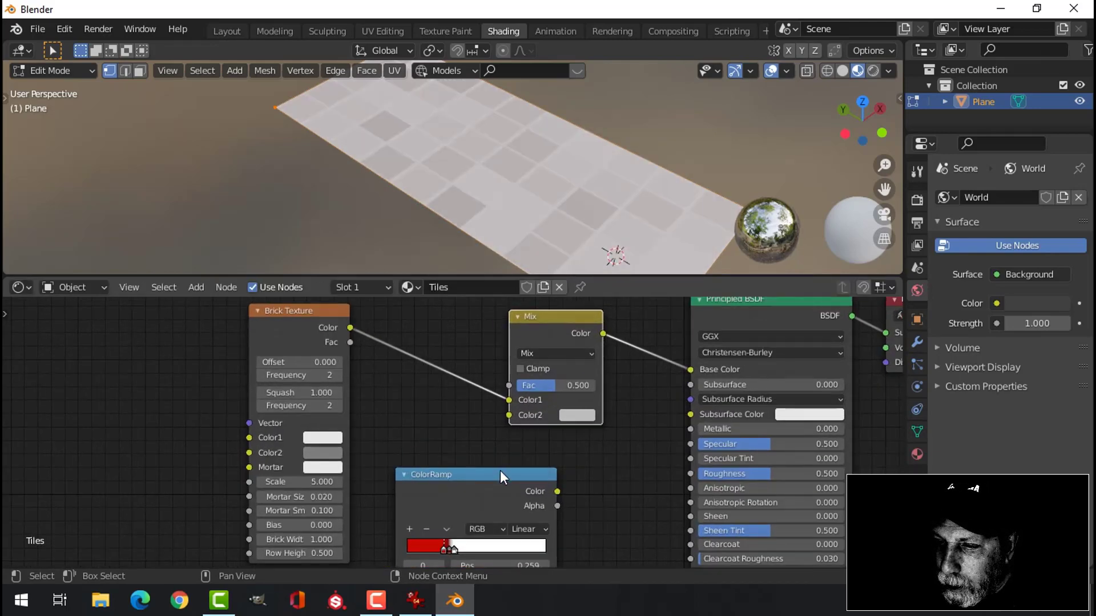
# Move the ColorRamp and grunge image nodes lower, and shift the Brick Texture node farther away from the Mix node.
pyautogui.scroll(-1, 577, 463)
pyautogui.moveTo(570, 464); pyautogui.dragTo(637, 417, button='middle')
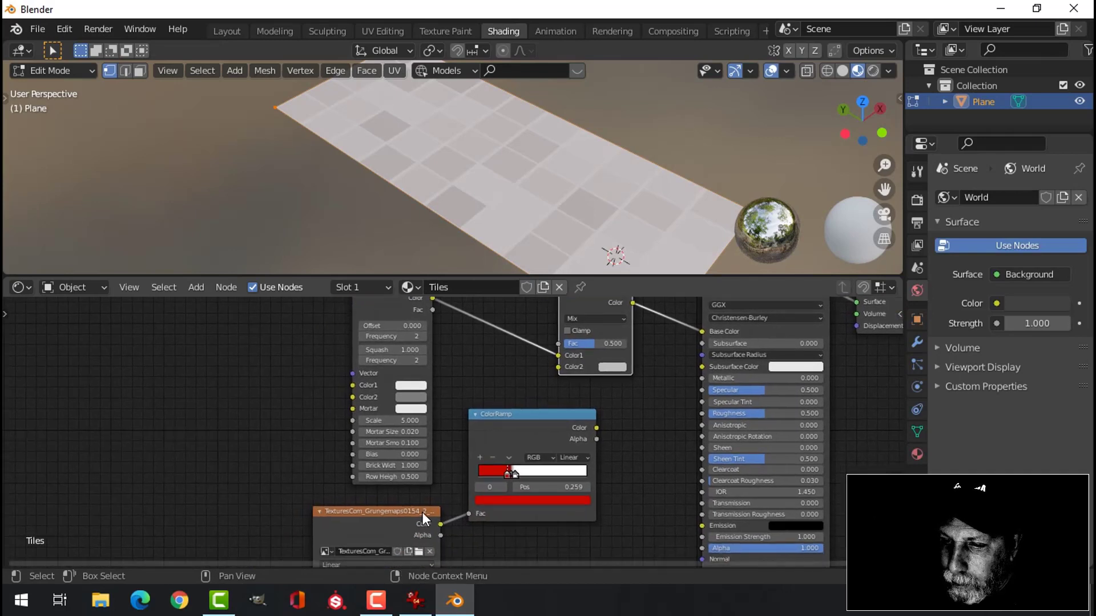
pyautogui.moveTo(516, 420); pyautogui.dragTo(487, 461)
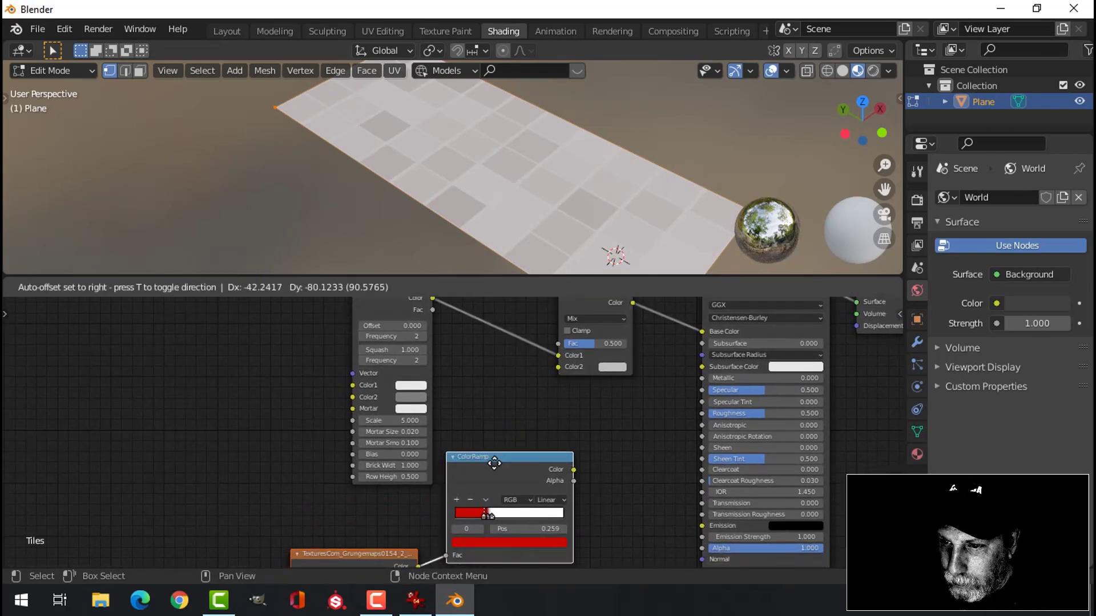
pyautogui.click(495, 463)
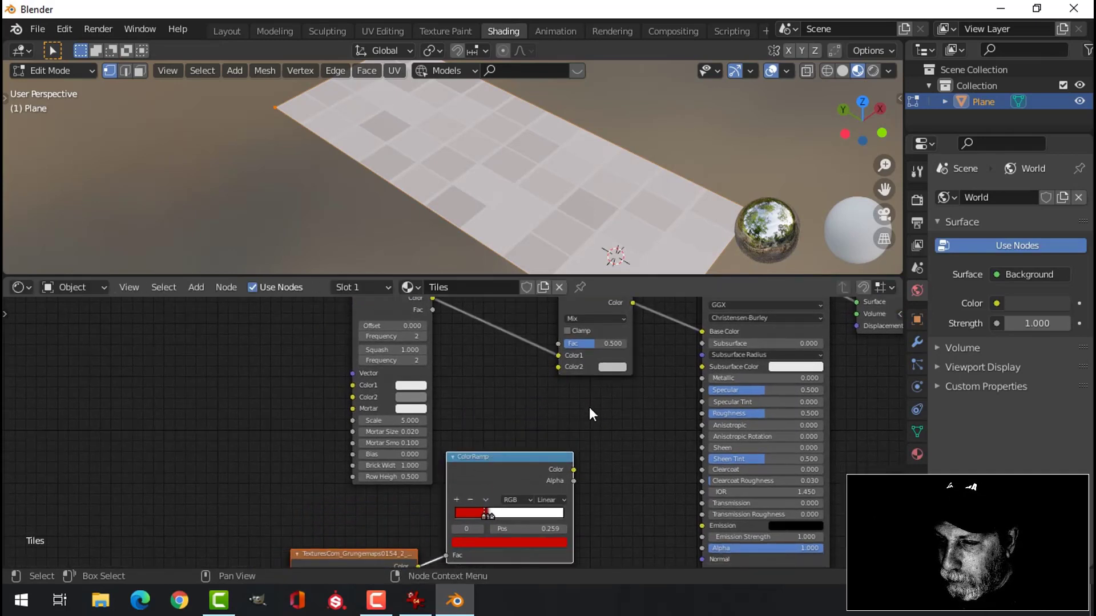
pyautogui.moveTo(613, 419); pyautogui.dragTo(685, 486, button='middle')
pyautogui.moveTo(452, 358); pyautogui.dragTo(287, 360)
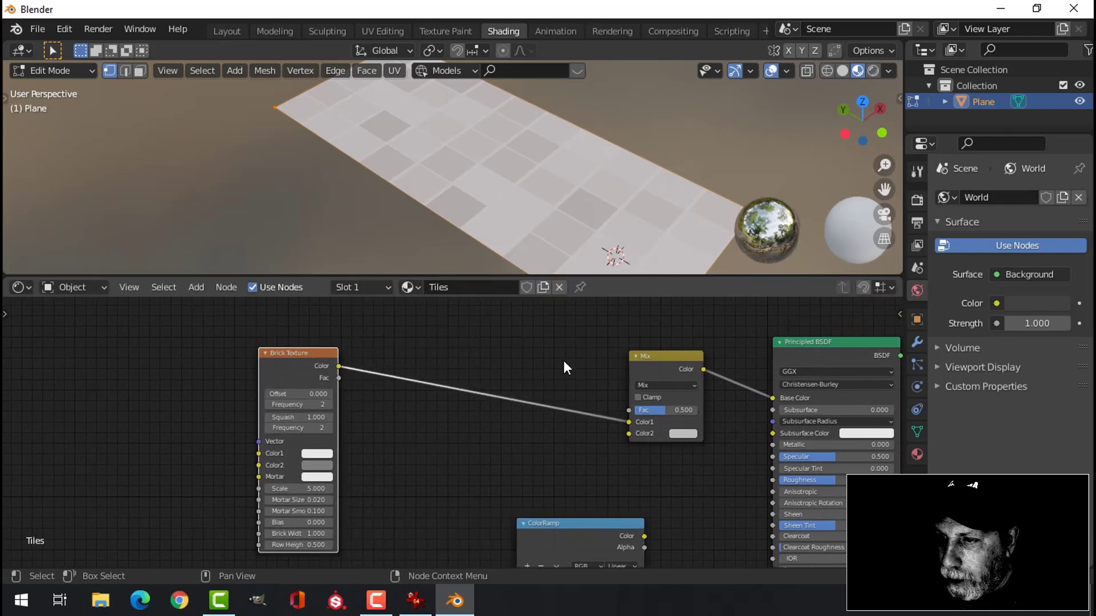
# Move the grunge image and ColorRamp nodes farther from the shader and connect the ColorRamp's Color output to the Mix node's Color2.
pyautogui.moveTo(670, 361); pyautogui.dragTo(687, 361)
pyautogui.moveTo(494, 562); pyautogui.dragTo(533, 429, button='middle')
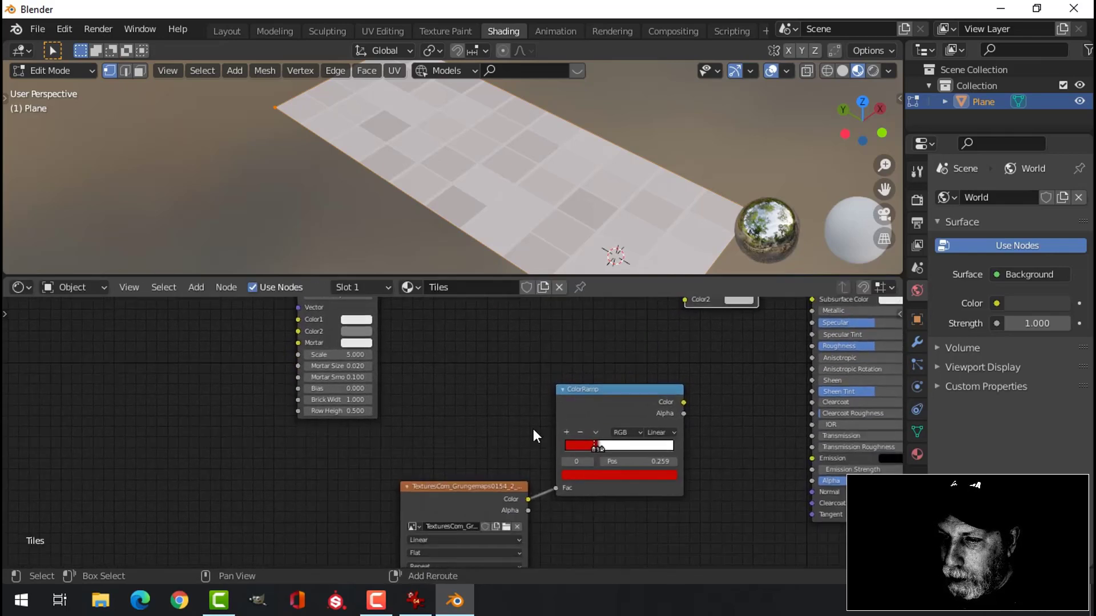
pyautogui.moveTo(480, 488); pyautogui.dragTo(380, 477)
pyautogui.moveTo(573, 392); pyautogui.dragTo(463, 383)
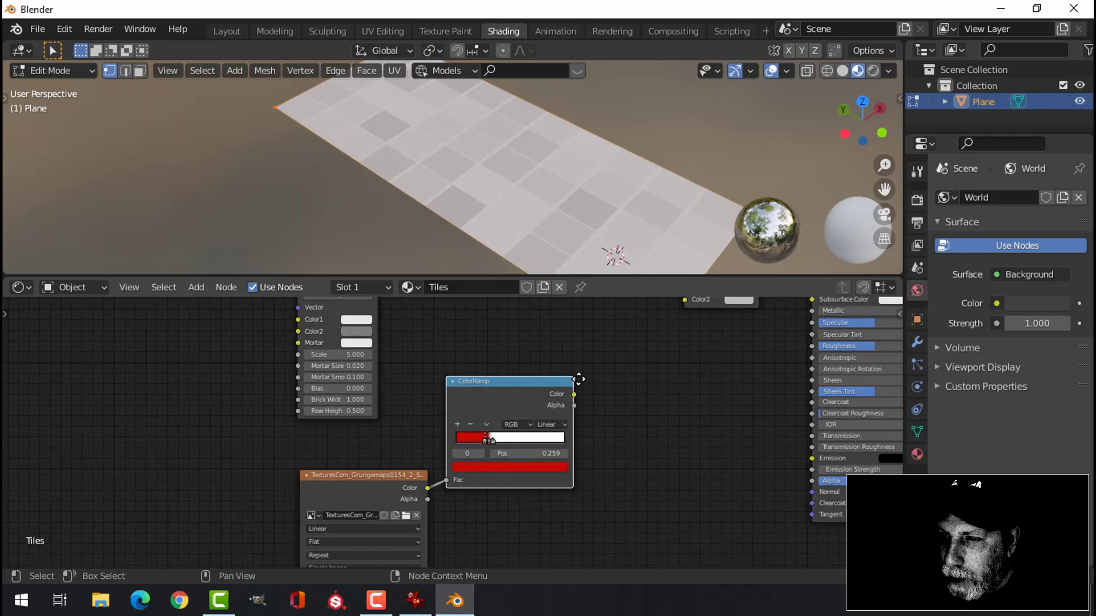
pyautogui.moveTo(593, 380); pyautogui.dragTo(502, 468, button='middle')
pyautogui.moveTo(484, 480); pyautogui.dragTo(594, 387)
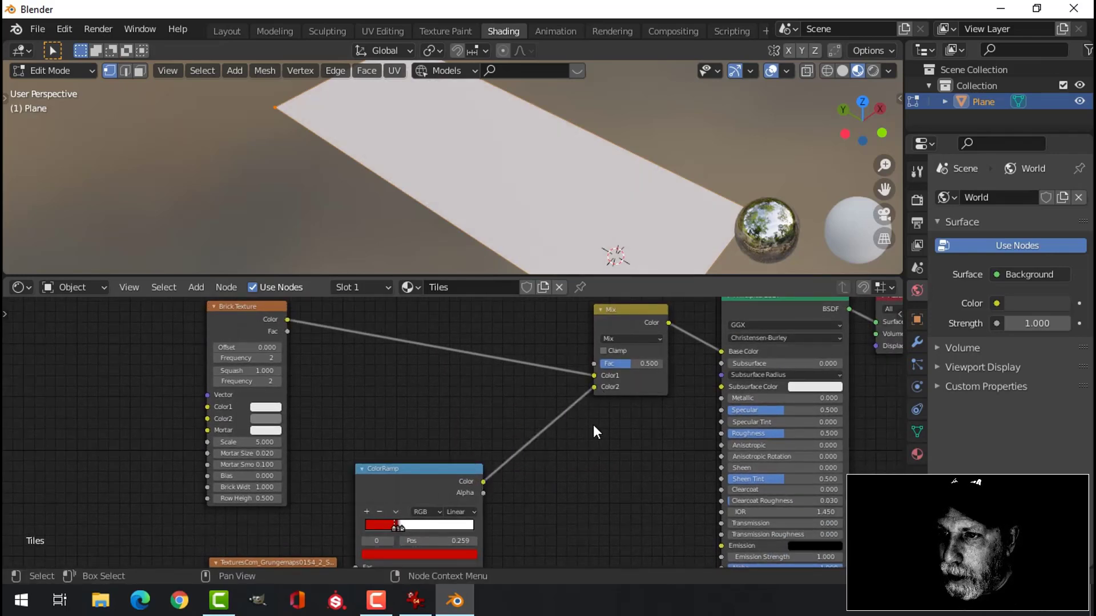
# Try the Darken and Color Burn blending modes on the Mix node and inspect the tiles on the plane.
pyautogui.click(624, 338)
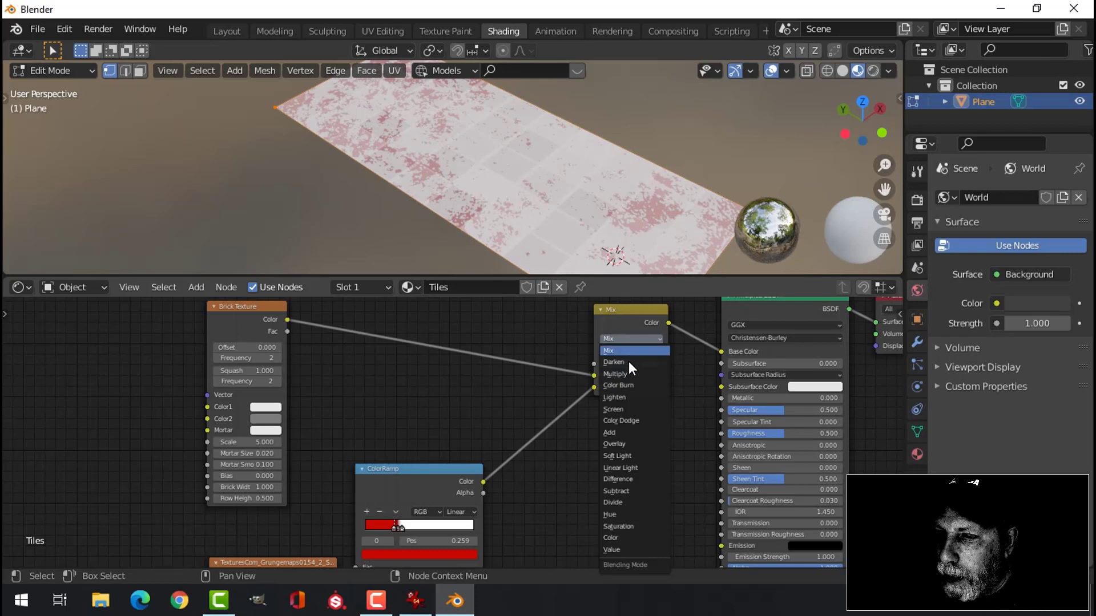
pyautogui.click(628, 363)
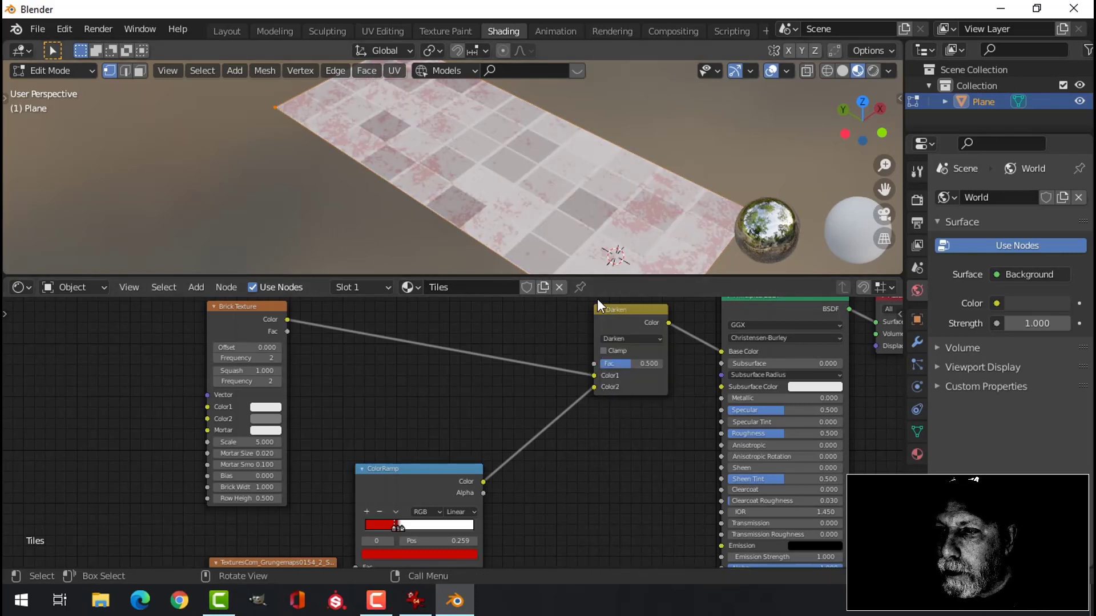
pyautogui.click(631, 340)
pyautogui.click(627, 375)
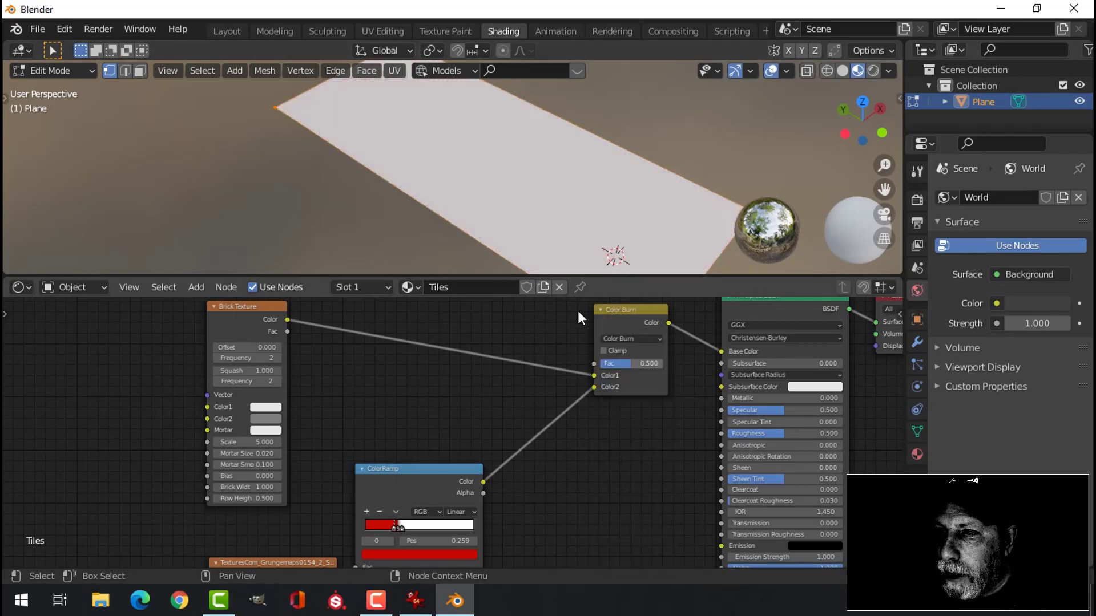
pyautogui.moveTo(533, 206)
pyautogui.mouseDown(button='middle')
pyautogui.moveTo(556, 199)
pyautogui.moveTo(545, 223)
pyautogui.mouseUp(button='middle')
pyautogui.moveTo(492, 398)
pyautogui.mouseDown(button='middle')
pyautogui.moveTo(508, 355)
pyautogui.moveTo(518, 384)
pyautogui.moveTo(518, 325)
pyautogui.moveTo(571, 348)
pyautogui.moveTo(472, 436)
pyautogui.mouseUp(button='middle')
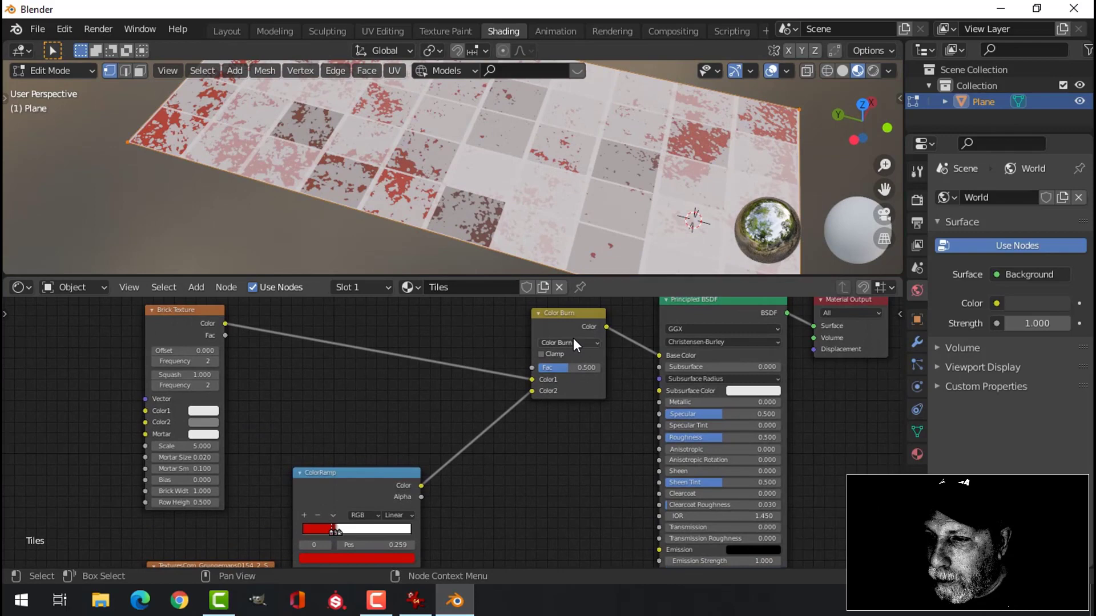
# Set the Mix node's blending mode to Multiply and its factor to 0.950.
pyautogui.click(573, 340)
pyautogui.click(569, 376)
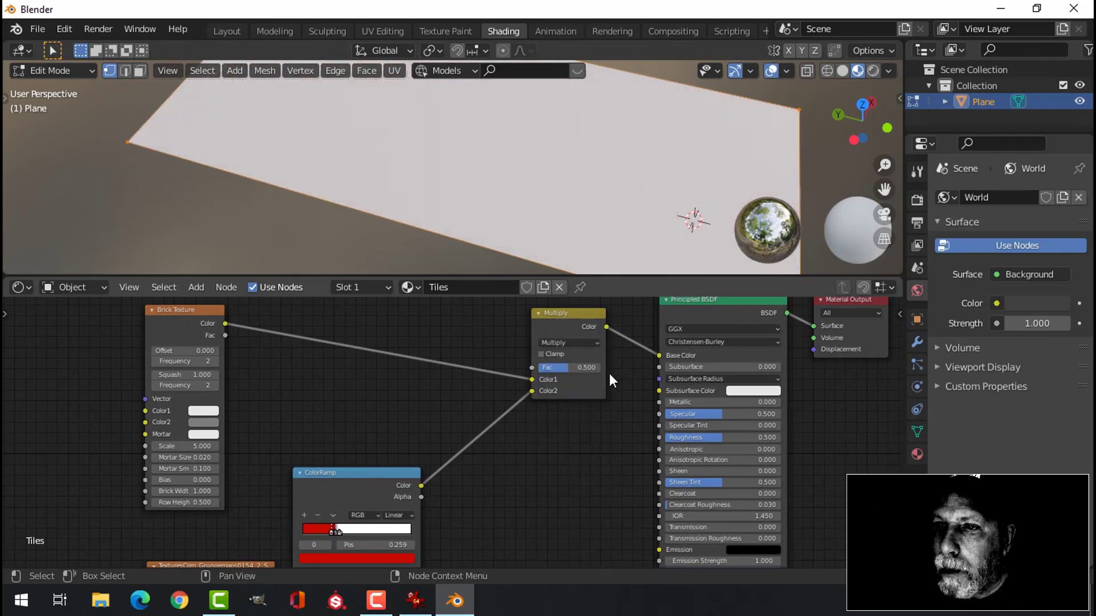
pyautogui.scroll(-1, 570, 428)
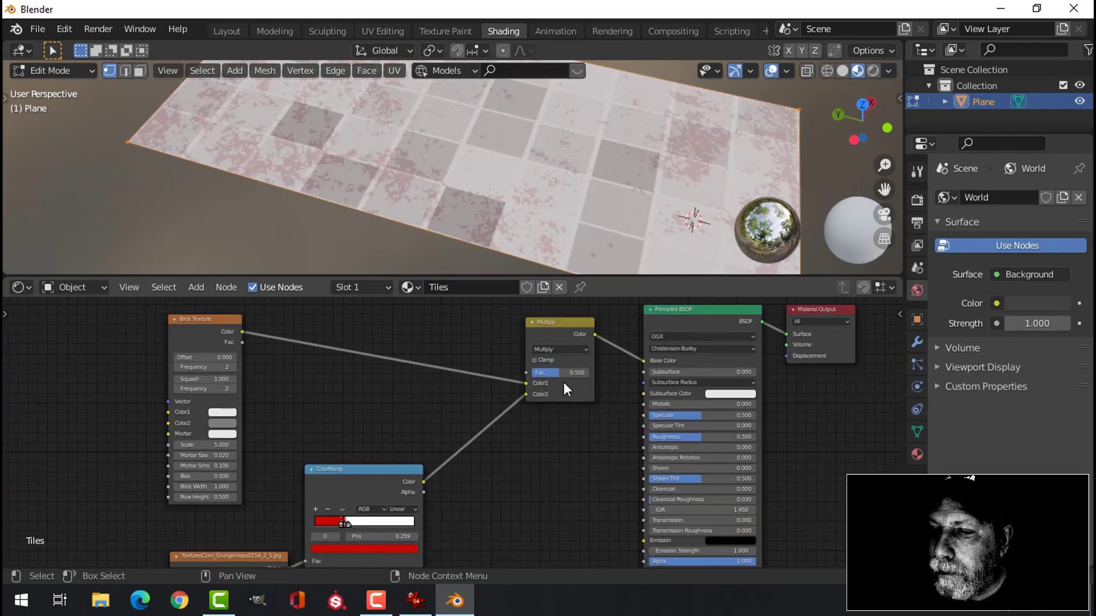
pyautogui.moveTo(560, 374); pyautogui.dragTo(583, 373)
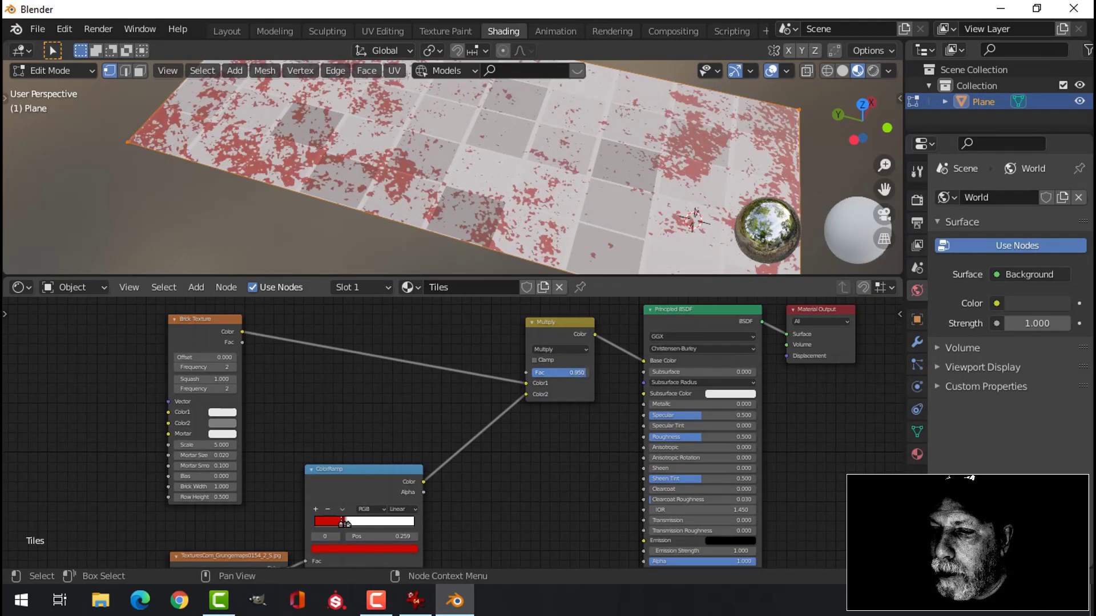
# Add a Bump node below the Multiply node, beside the Principled BSDF.
pyautogui.scroll(-1, 553, 451)
pyautogui.moveTo(549, 460)
pyautogui.mouseDown(button='middle')
pyautogui.moveTo(567, 414)
pyautogui.moveTo(540, 455)
pyautogui.moveTo(564, 442)
pyautogui.moveTo(548, 460)
pyautogui.moveTo(540, 455)
pyautogui.mouseUp(button='middle')
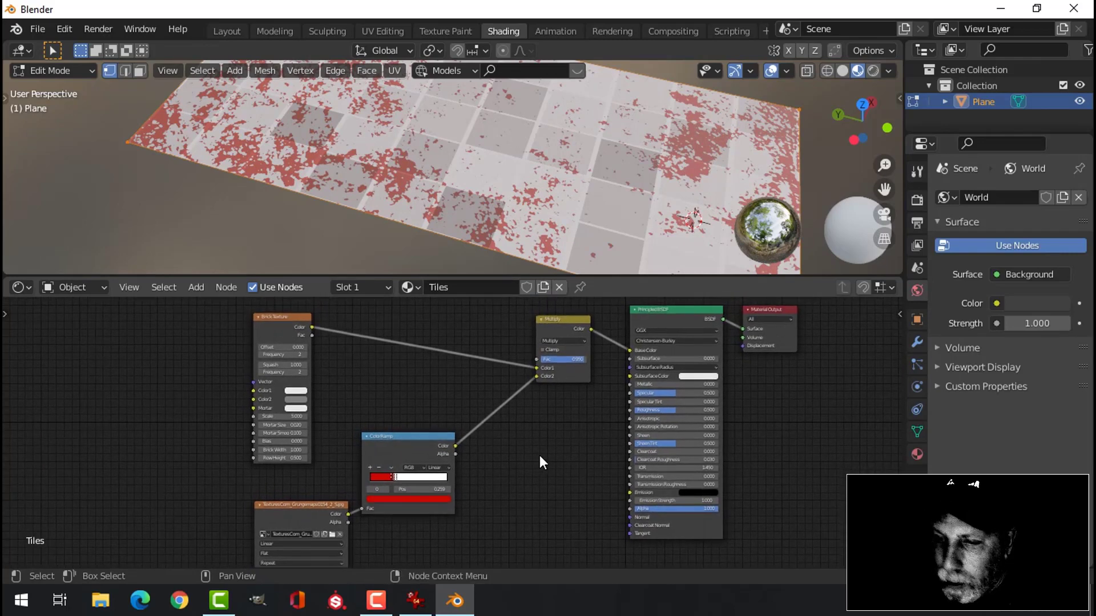
pyautogui.hotkey('shift', 'a')
pyautogui.moveTo(539, 446)
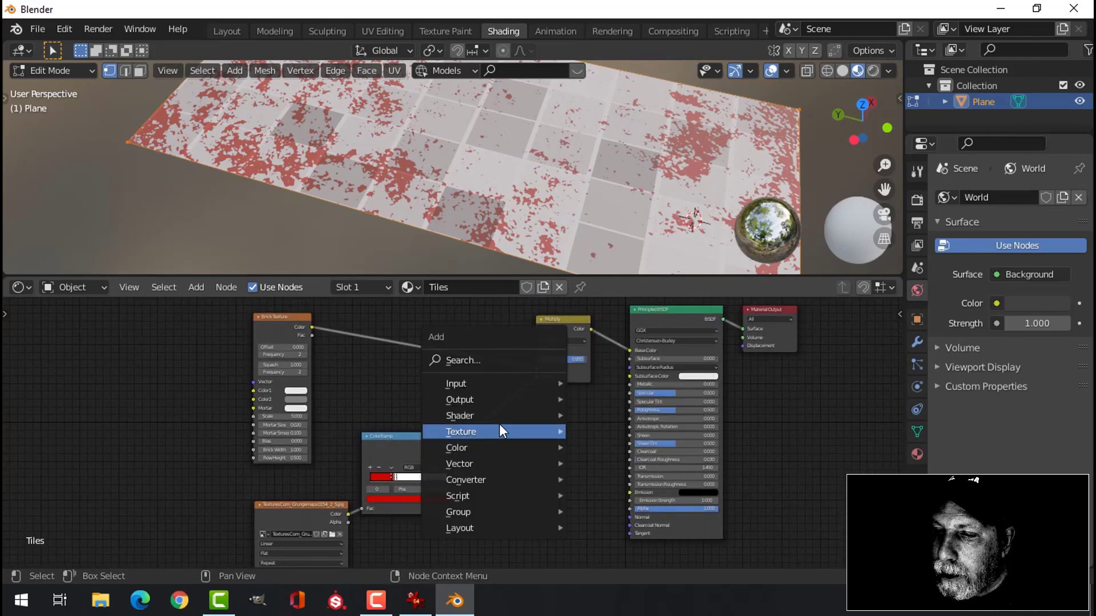
pyautogui.moveTo(489, 463)
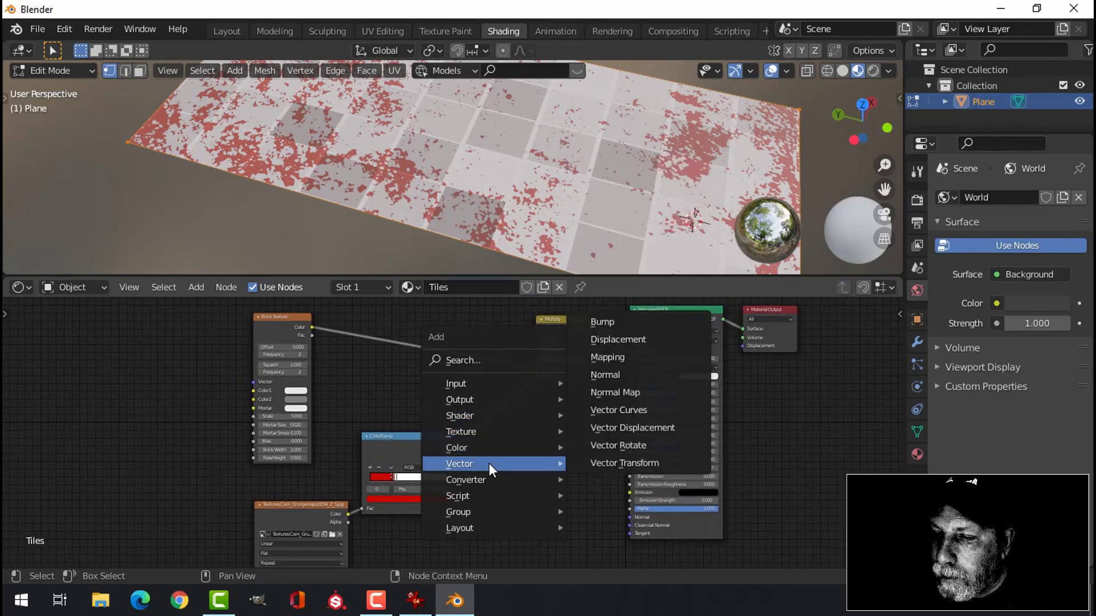
pyautogui.click(604, 323)
pyautogui.click(535, 474)
pyautogui.moveTo(538, 472); pyautogui.dragTo(485, 375, button='middle')
# Move the grunge image and ColorRamp nodes together lower, farther away from the Bump node.
pyautogui.click(303, 468)
pyautogui.keyDown('shift'); pyautogui.click(403, 398); pyautogui.keyUp('shift')
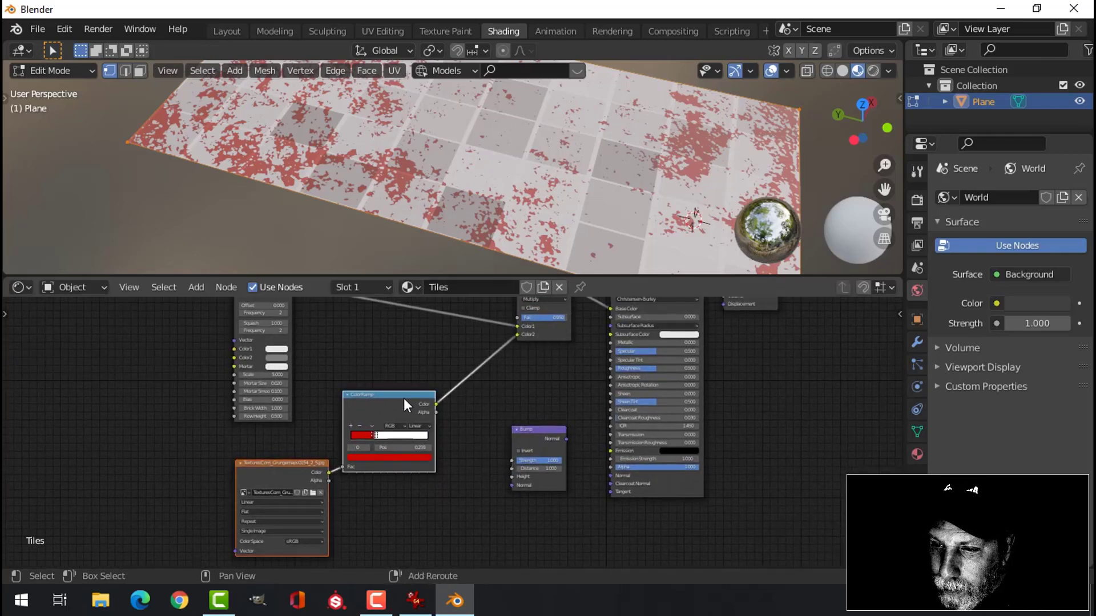
pyautogui.moveTo(403, 399); pyautogui.dragTo(359, 444)
pyautogui.keyDown('shift'); pyautogui.moveTo(420, 416); pyautogui.dragTo(483, 476, button='middle'); pyautogui.keyUp('shift')
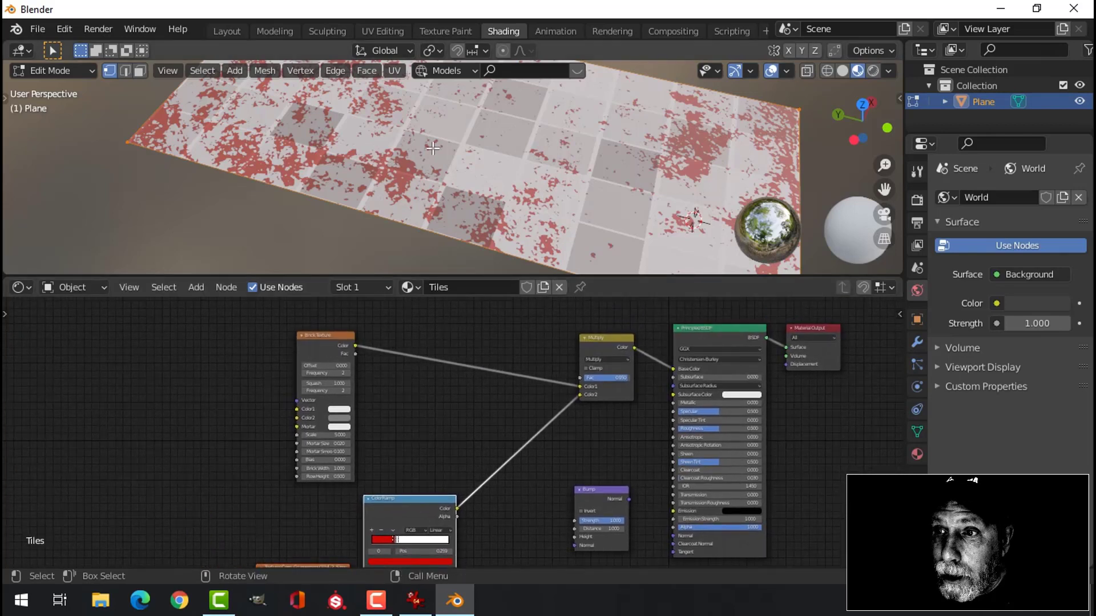
pyautogui.moveTo(488, 455); pyautogui.dragTo(474, 432, button='middle')
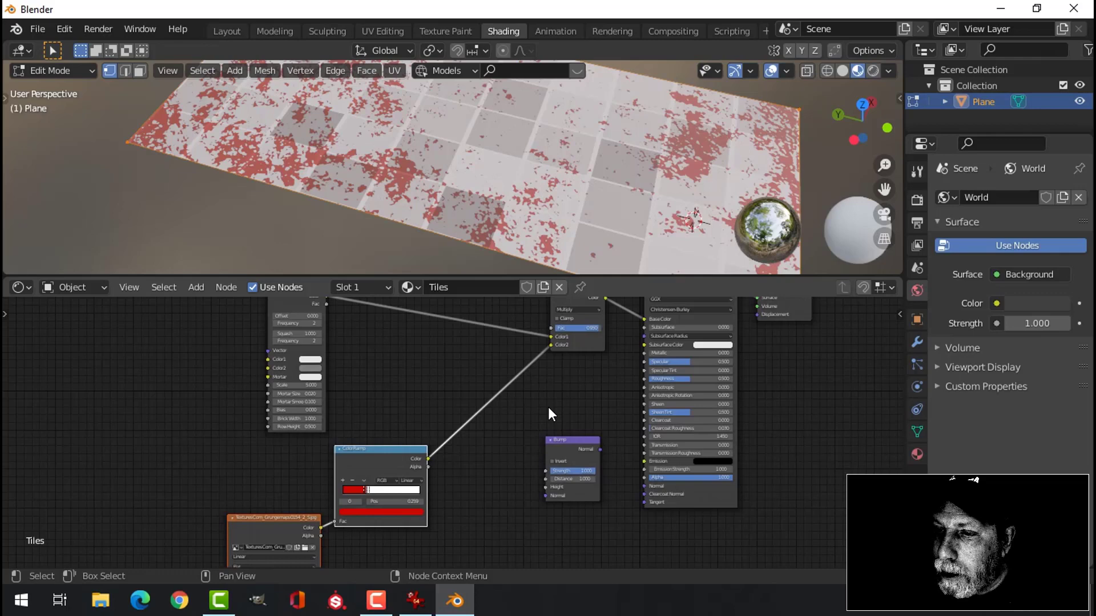
# Duplicate the Multiply node and place the copy between the Brick Texture and Bump nodes.
pyautogui.moveTo(548, 406); pyautogui.dragTo(526, 435, button='middle')
pyautogui.click(560, 316)
pyautogui.hotkey('shift', 'd')
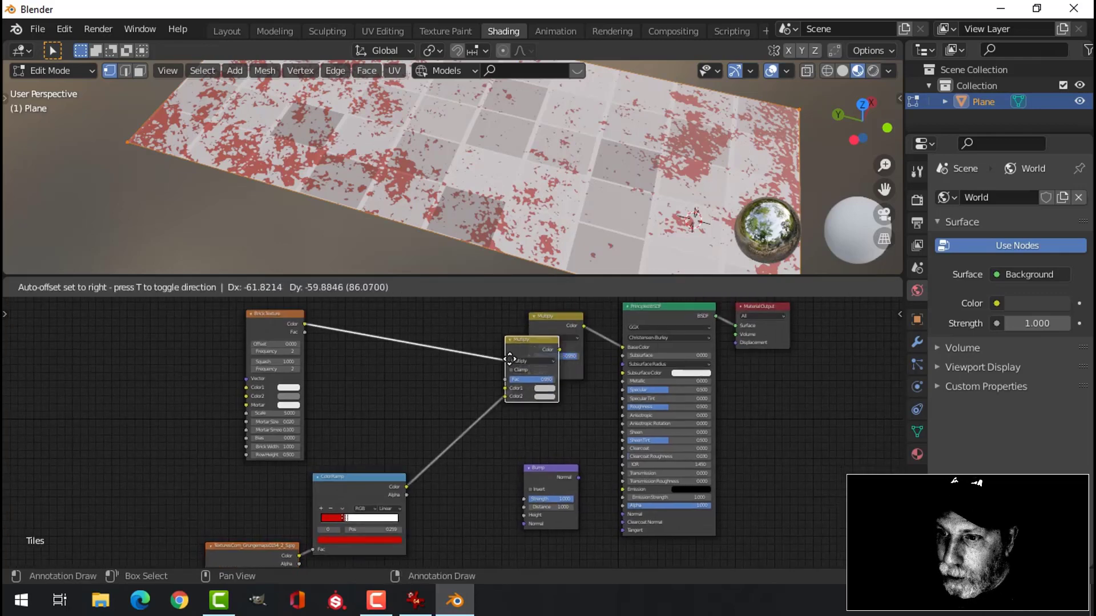
pyautogui.click(421, 371)
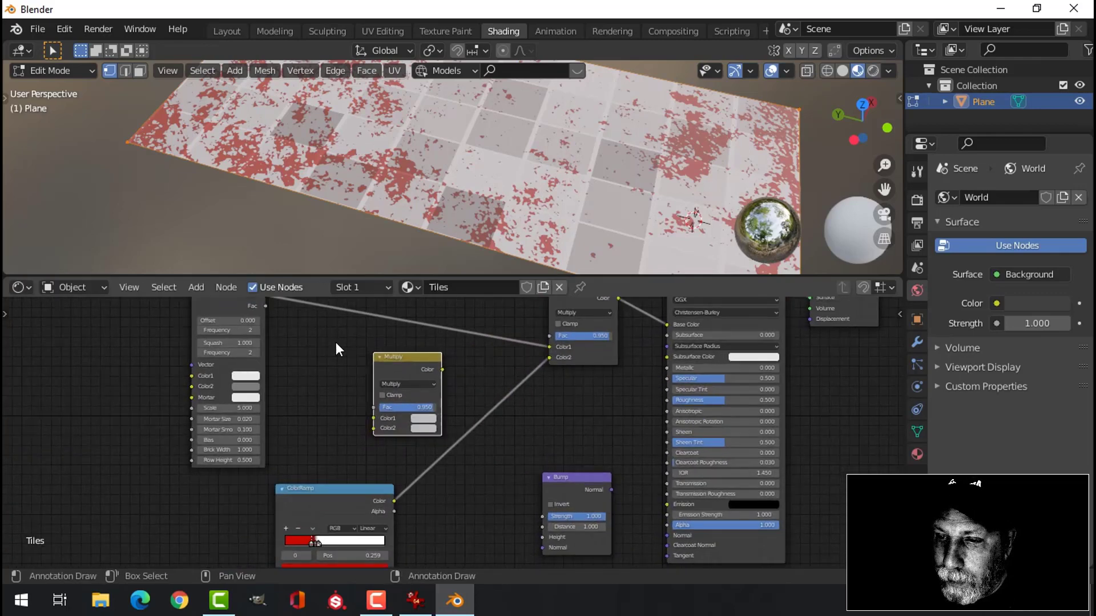
pyautogui.scroll(3, 337, 342)
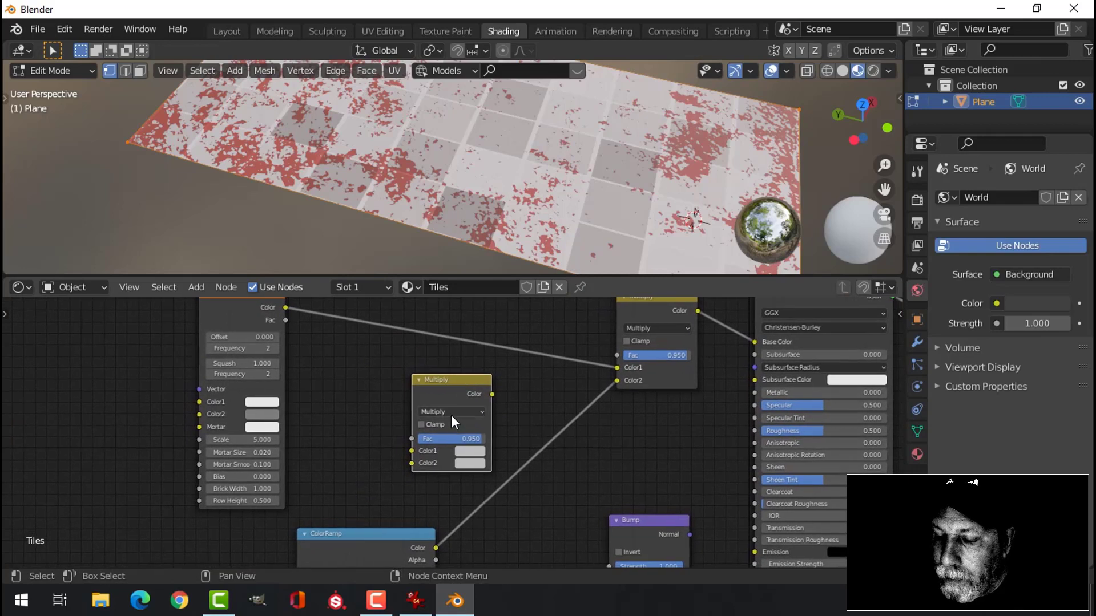
# Connect the duplicate Multiply node's Color to the Bump node's Height, and the Bump's Normal to the Principled BSDF's Normal.
pyautogui.moveTo(539, 453); pyautogui.dragTo(566, 432, button='middle')
pyautogui.moveTo(506, 352); pyautogui.dragTo(621, 549)
pyautogui.moveTo(665, 476); pyautogui.dragTo(766, 546)
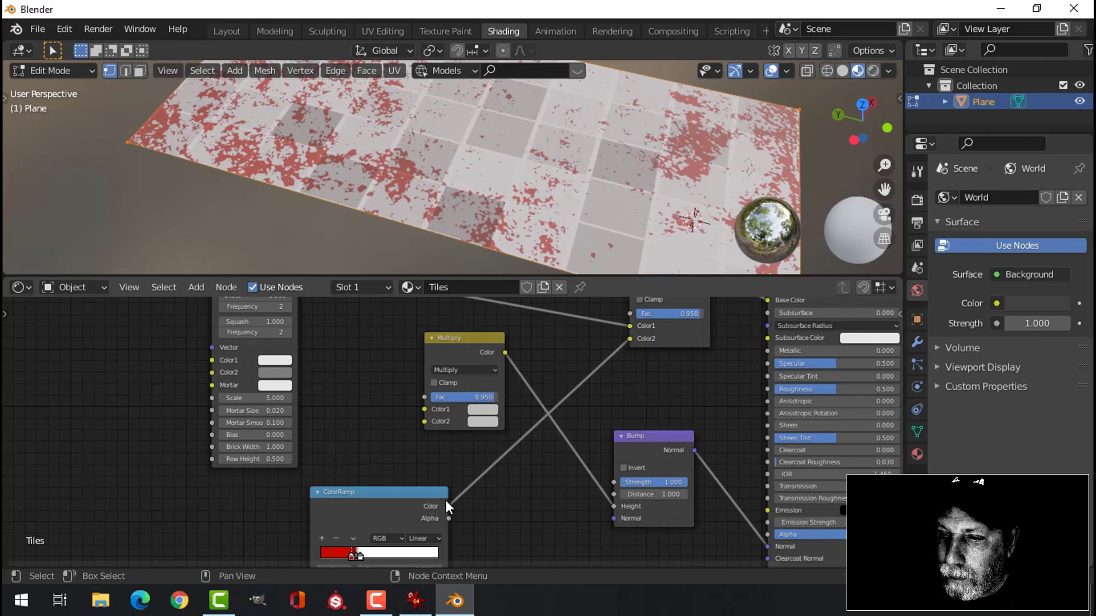
# Feed the duplicate Multiply node with the ColorRamp's Color in Color2 and the Brick Texture's Color in Color1.
pyautogui.moveTo(417, 492); pyautogui.dragTo(425, 421)
pyautogui.moveTo(515, 419); pyautogui.dragTo(583, 454, button='middle')
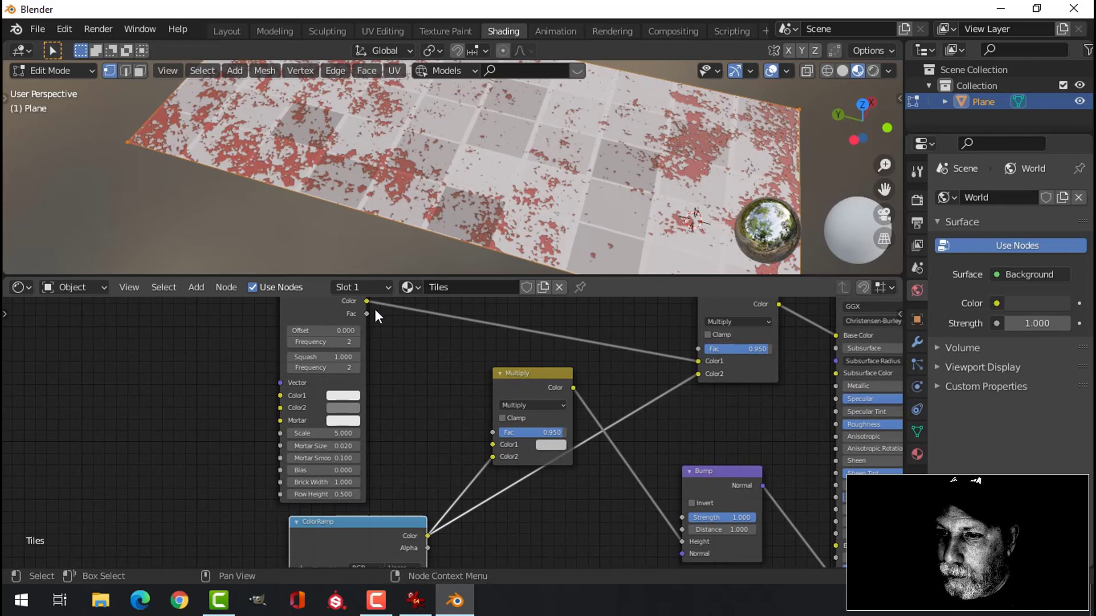
pyautogui.moveTo(367, 302); pyautogui.dragTo(491, 444)
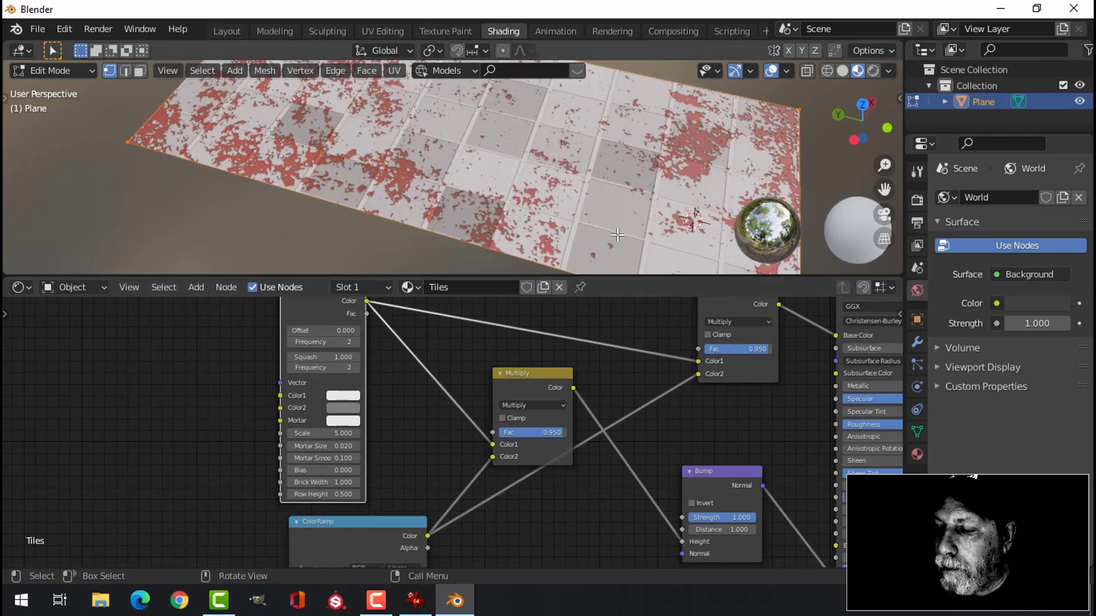
# Set the duplicate Multiply node's blending mode to Add and check the bumps on the plane.
pyautogui.moveTo(643, 350); pyautogui.dragTo(652, 324, button='middle')
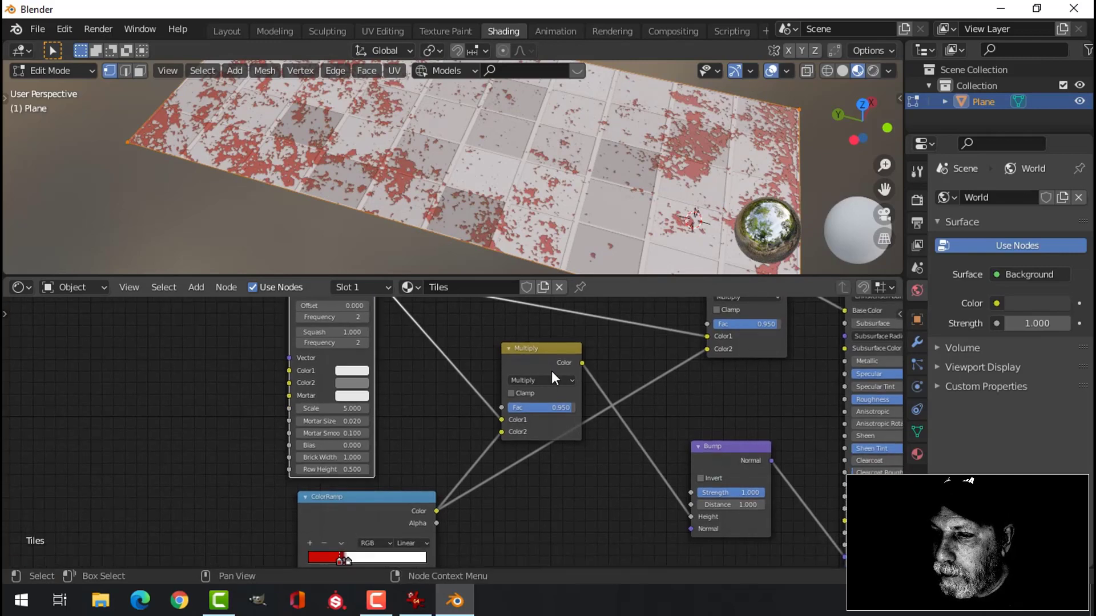
pyautogui.click(536, 381)
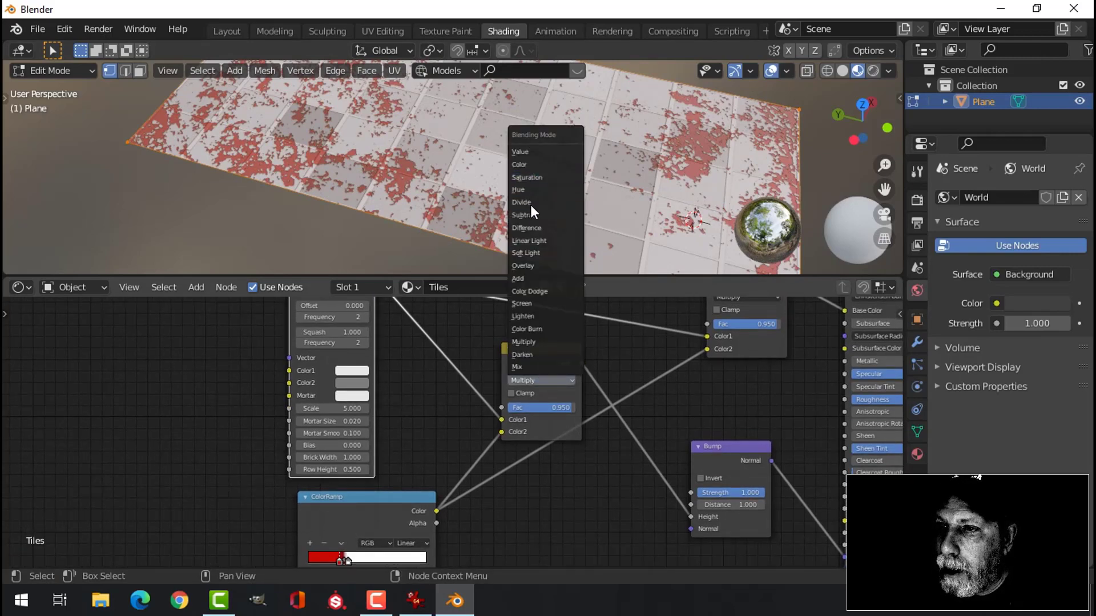
pyautogui.click(530, 277)
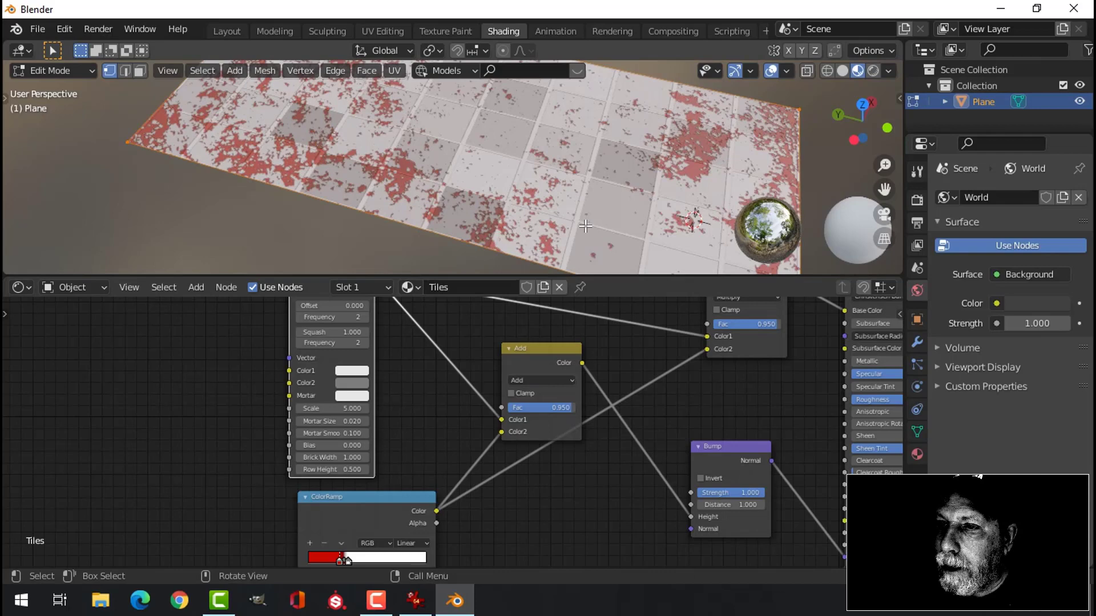
pyautogui.moveTo(590, 202); pyautogui.dragTo(571, 187, button='middle')
# Set the Bump node's Strength to 0.808 and its Distance to 1.200.
pyautogui.scroll(1, 708, 429)
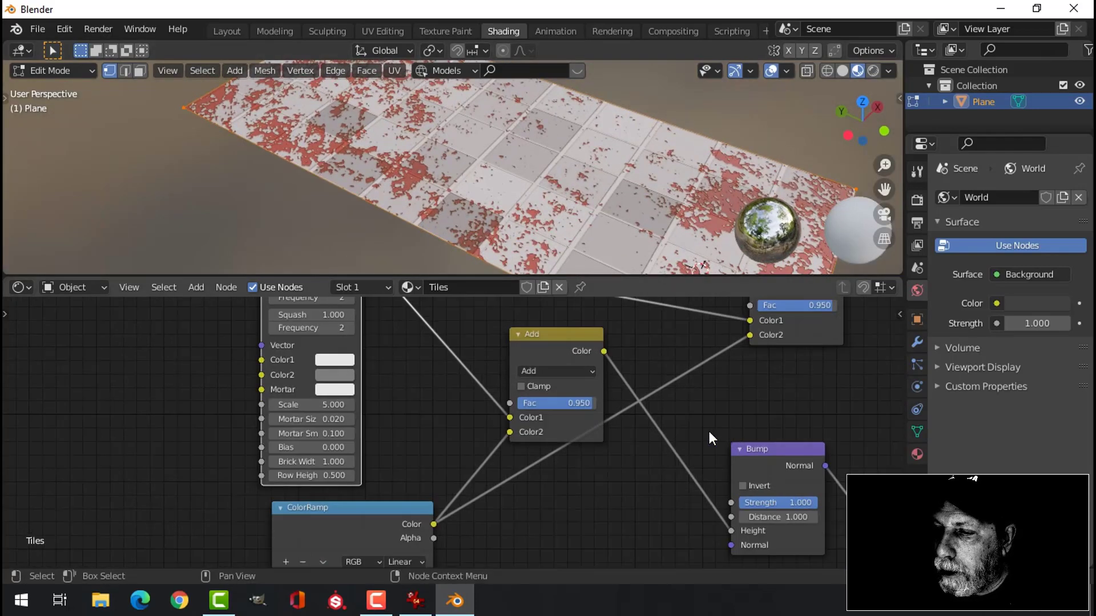
pyautogui.moveTo(742, 438); pyautogui.dragTo(599, 363, button='middle')
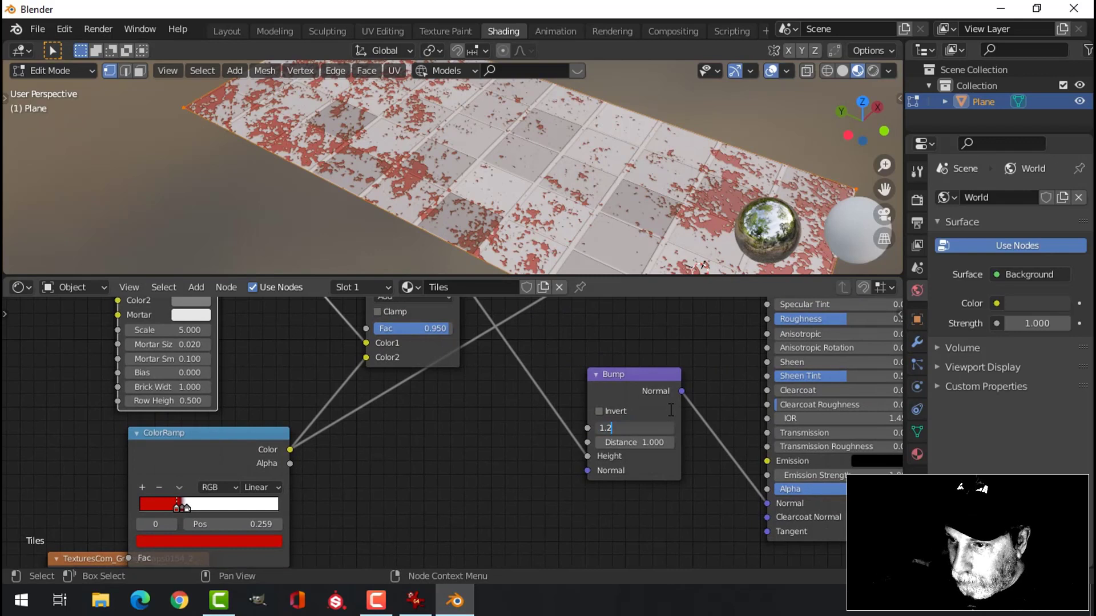
pyautogui.press('Escape')
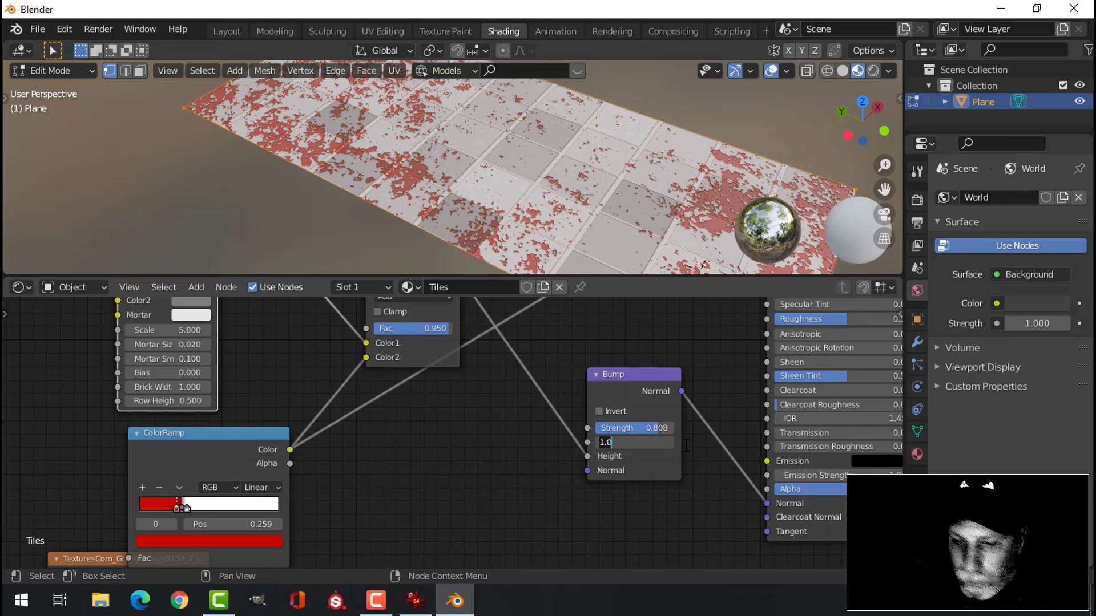
pyautogui.write('2')
pyautogui.press('Return')
# Change the Brick Texture's Color2 to a muted blue and check the tiles on the plane.
pyautogui.moveTo(429, 355); pyautogui.dragTo(542, 309, button='middle')
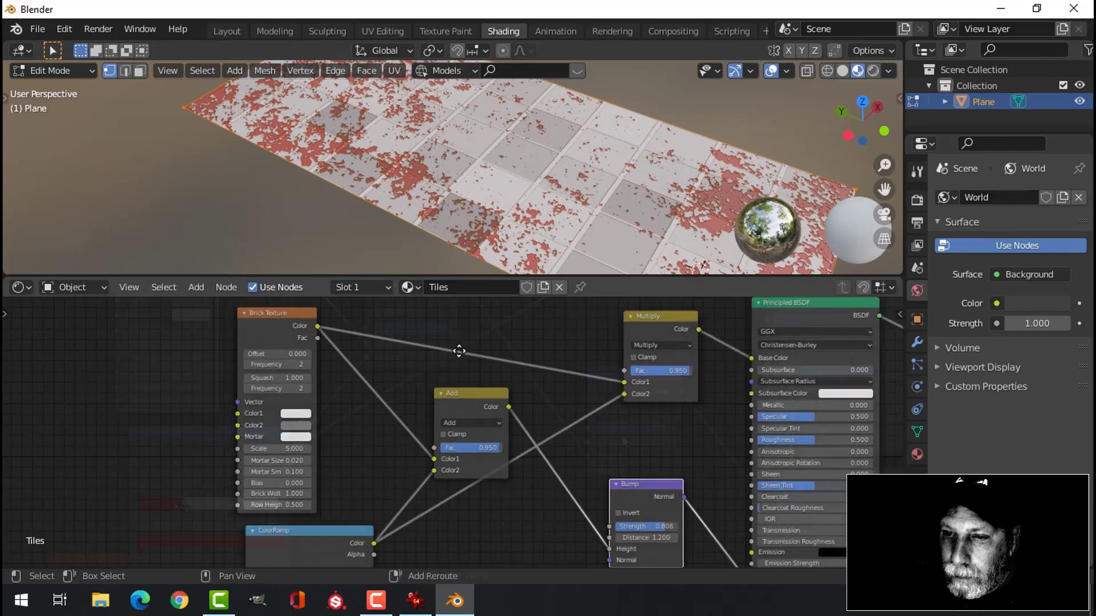
pyautogui.scroll(3, 471, 362)
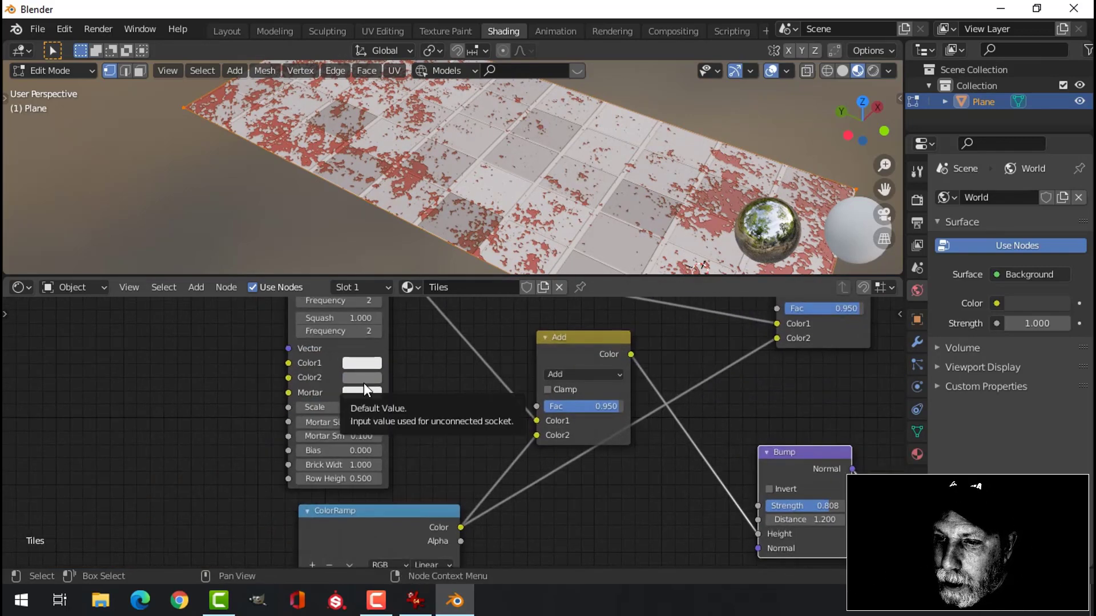
pyautogui.click(369, 377)
pyautogui.moveTo(424, 234)
pyautogui.mouseDown()
pyautogui.moveTo(406, 225)
pyautogui.moveTo(457, 225)
pyautogui.moveTo(419, 219)
pyautogui.mouseUp()
pyautogui.scroll(-1, 542, 209)
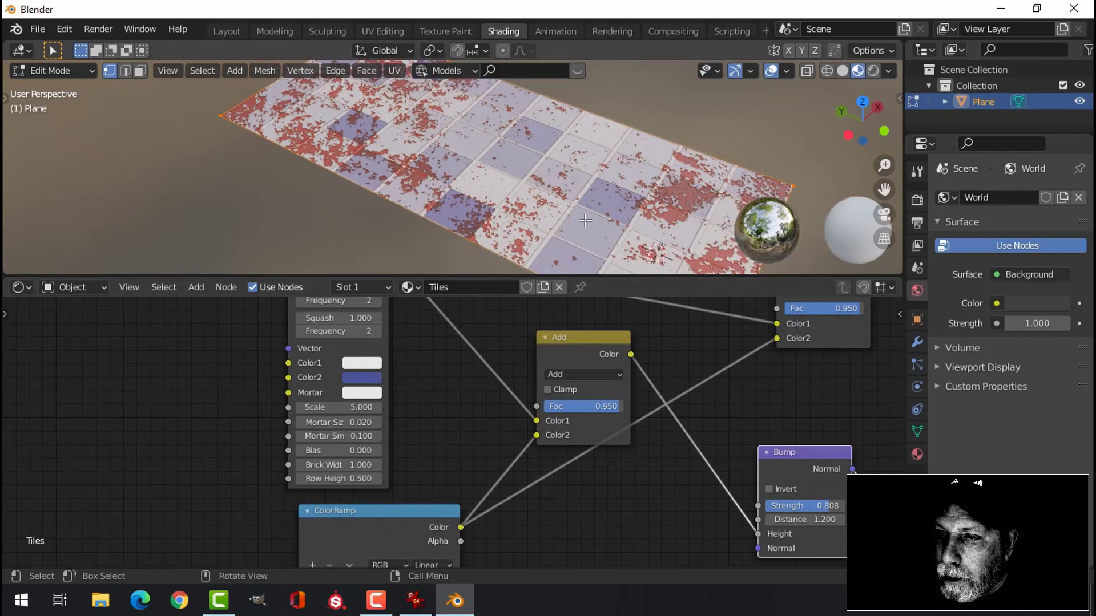
# Spread out the grunge image and ColorRamp nodes, placing the image lower and farther away to free space between them.
pyautogui.moveTo(714, 389); pyautogui.dragTo(521, 412, button='middle')
pyautogui.moveTo(685, 399); pyautogui.dragTo(610, 347, button='middle')
pyautogui.scroll(-1, 605, 384)
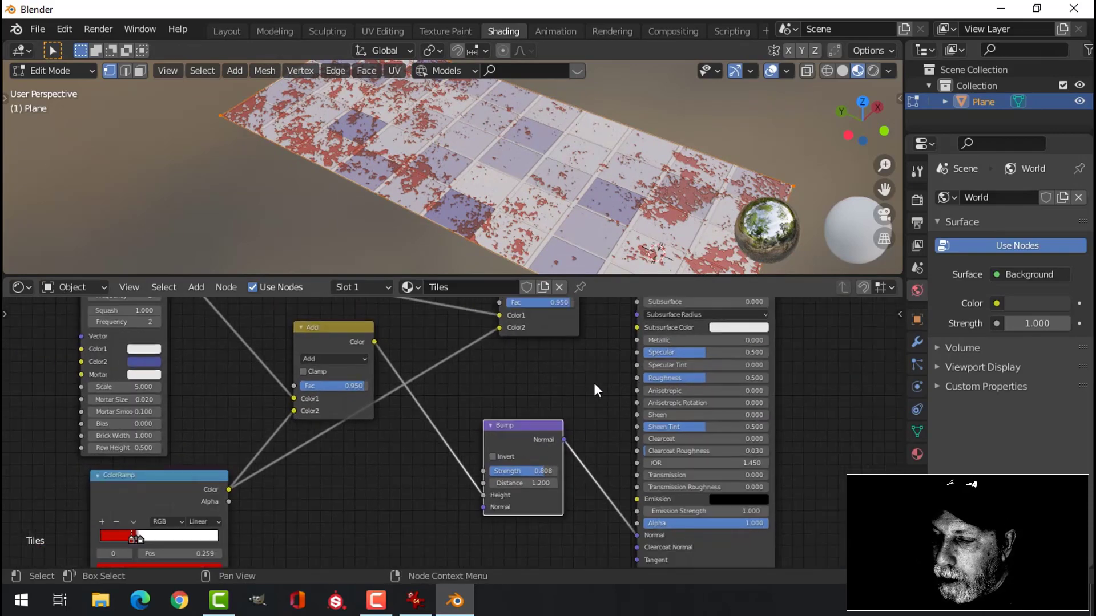
pyautogui.moveTo(489, 419); pyautogui.dragTo(567, 372, button='middle')
pyautogui.moveTo(418, 436); pyautogui.dragTo(469, 375, button='middle')
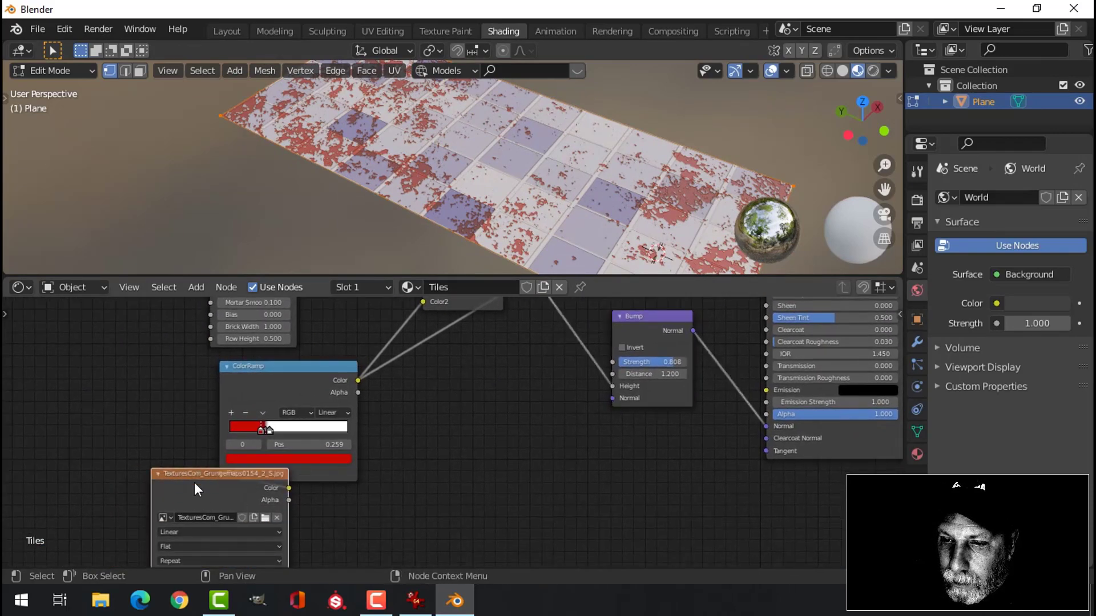
pyautogui.moveTo(194, 482); pyautogui.dragTo(211, 525)
pyautogui.moveTo(293, 370); pyautogui.dragTo(367, 368)
pyautogui.moveTo(523, 387); pyautogui.dragTo(541, 368, button='middle')
pyautogui.moveTo(261, 508); pyautogui.dragTo(214, 504)
pyautogui.moveTo(567, 440); pyautogui.dragTo(548, 463, button='middle')
pyautogui.moveTo(390, 370); pyautogui.dragTo(374, 371)
pyautogui.moveTo(436, 454); pyautogui.dragTo(443, 375, button='middle')
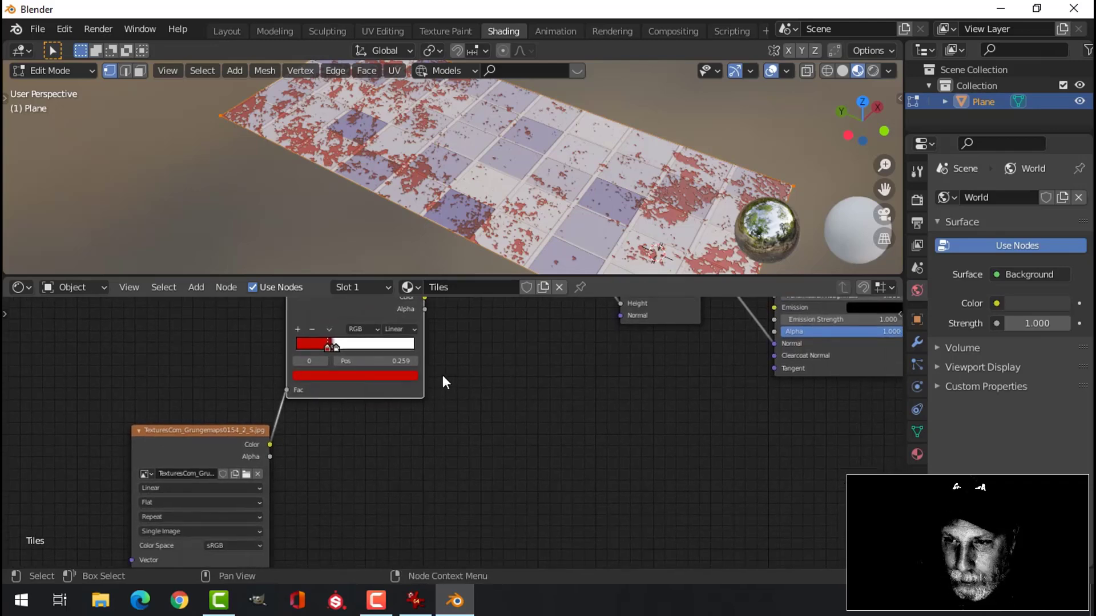
# Add a second ColorRamp node beside the grunge image and feed the image's Color output into its Fac input.
pyautogui.hotkey('shift', 'a')
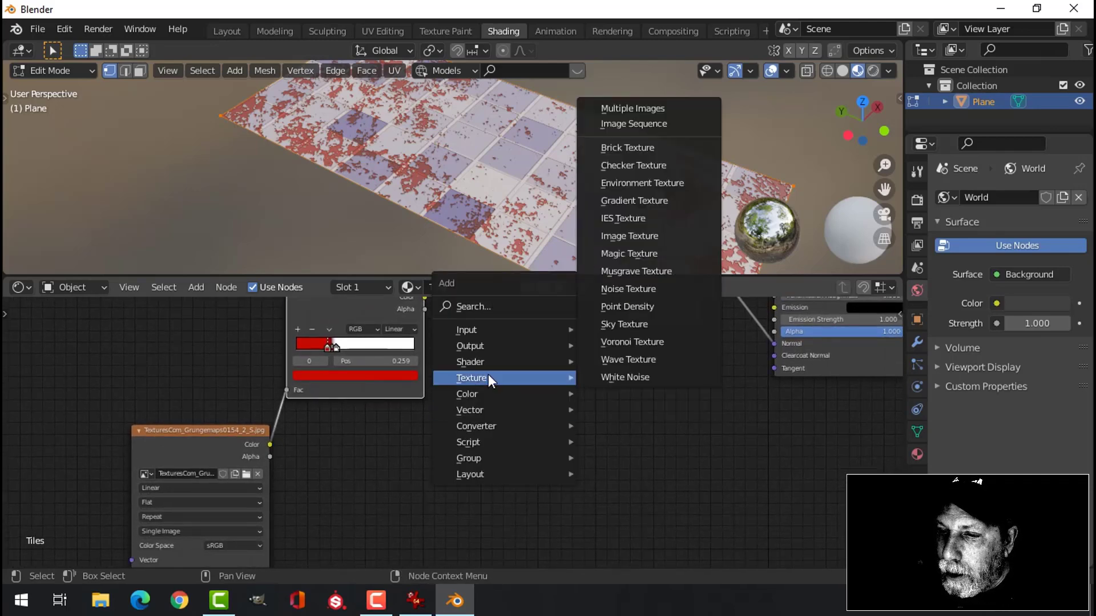
pyautogui.moveTo(513, 426)
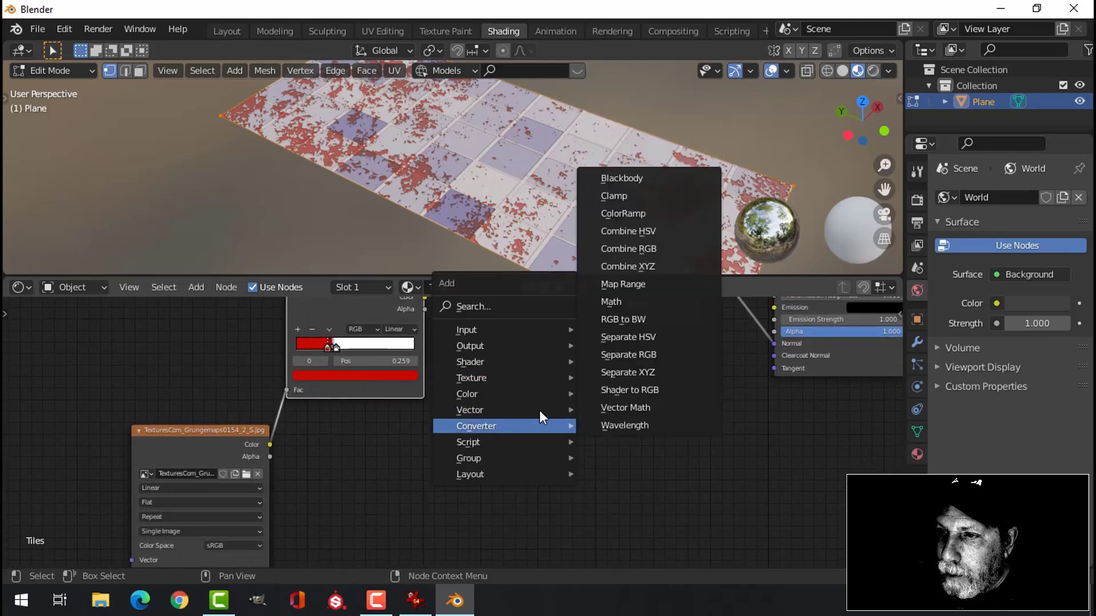
pyautogui.click(624, 211)
pyautogui.click(448, 408)
pyautogui.moveTo(411, 457); pyautogui.dragTo(424, 422, button='middle')
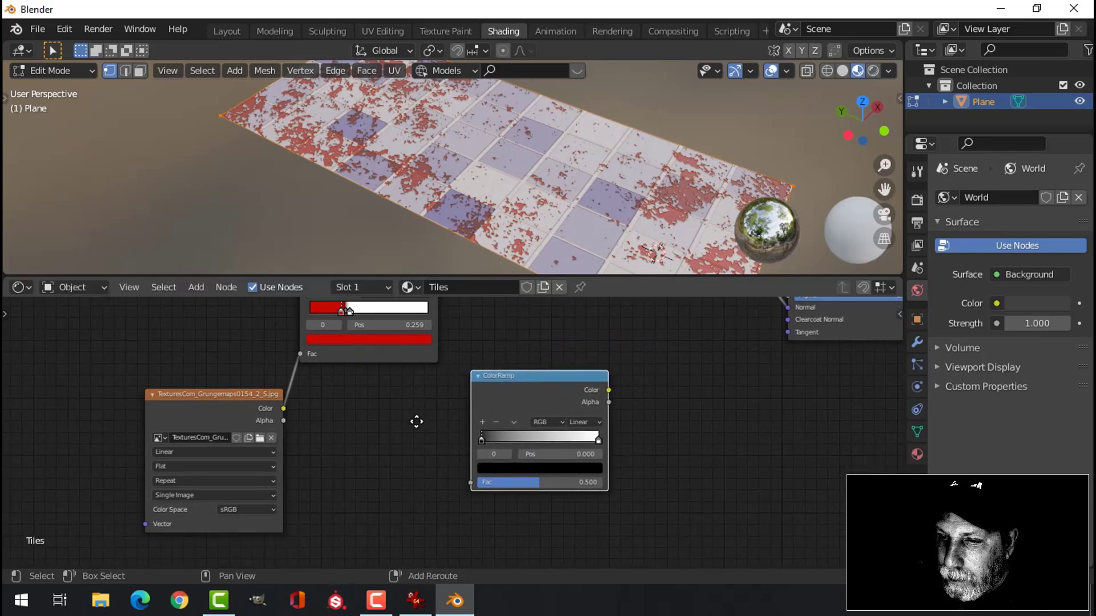
pyautogui.moveTo(285, 407); pyautogui.dragTo(476, 485)
# Connect the new ColorRamp's Color output to the Principled BSDF's Roughness and check the reflections on the plane.
pyautogui.moveTo(677, 457); pyautogui.dragTo(552, 530, button='middle')
pyautogui.moveTo(538, 480); pyautogui.dragTo(524, 498, button='middle')
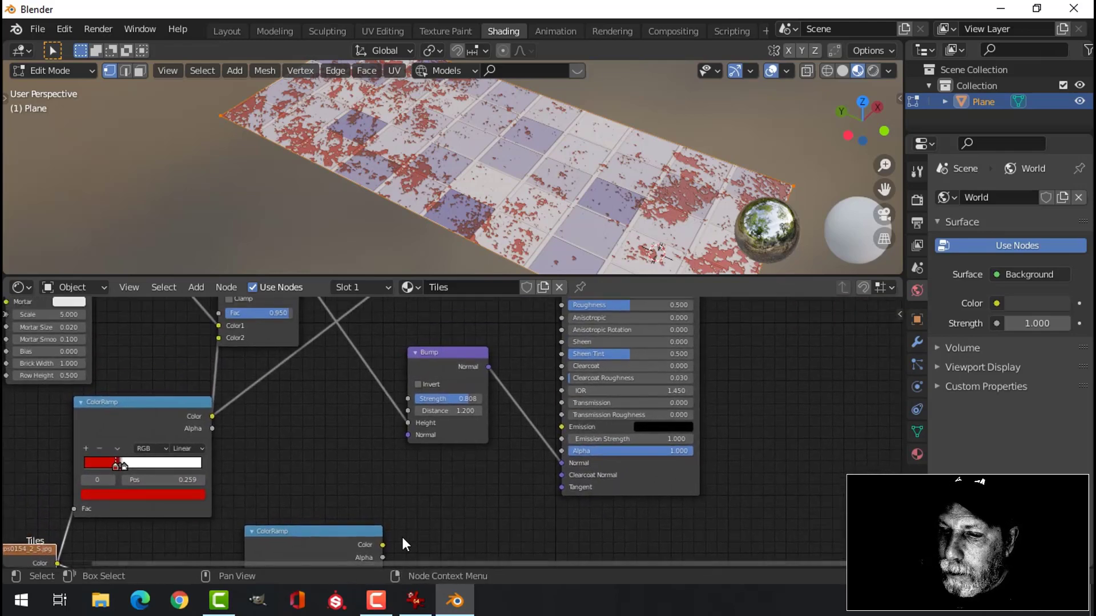
pyautogui.moveTo(382, 545); pyautogui.dragTo(562, 305)
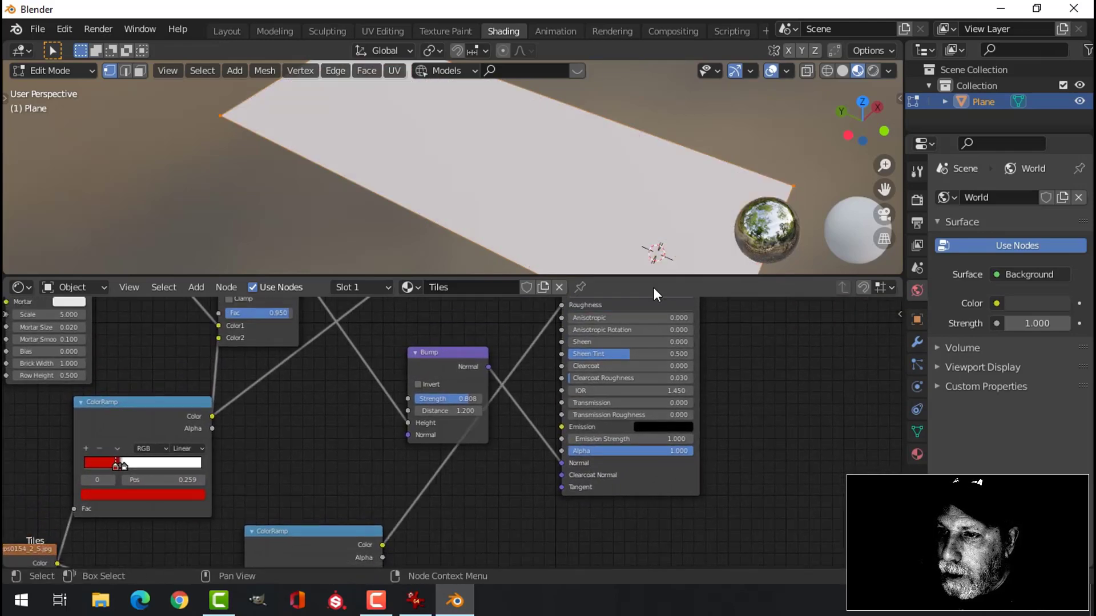
pyautogui.moveTo(589, 191); pyautogui.dragTo(574, 269, button='middle')
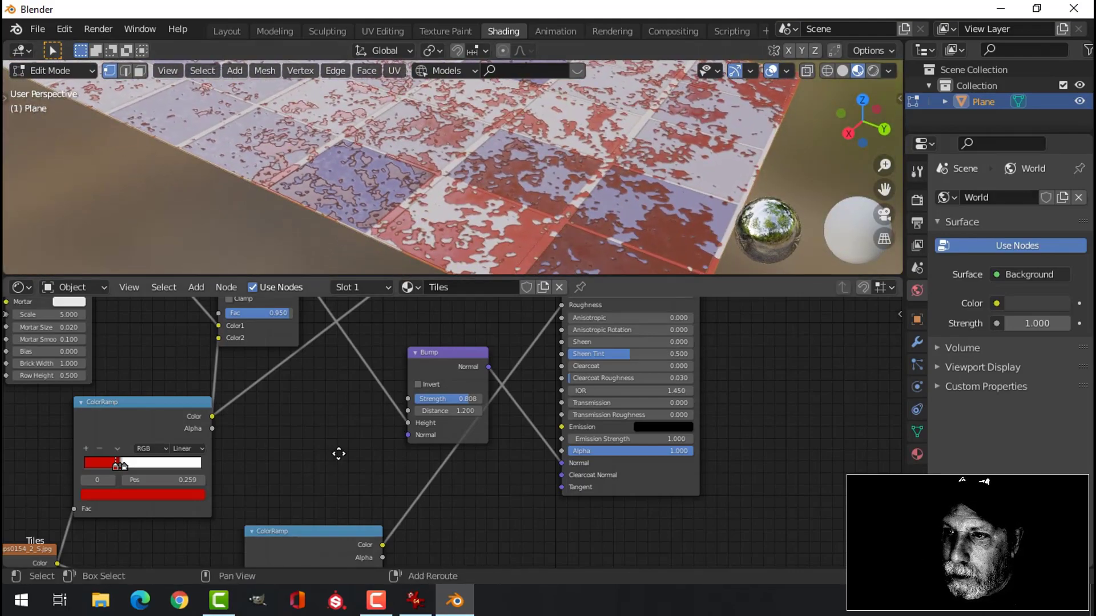
# Set the roughness ColorRamp's black stop to position 0.259 and its white stop to 0.636, checking the tiles' gloss.
pyautogui.moveTo(337, 452); pyautogui.dragTo(460, 278, button='middle')
pyautogui.scroll(1, 400, 460)
pyautogui.scroll(2, 401, 460)
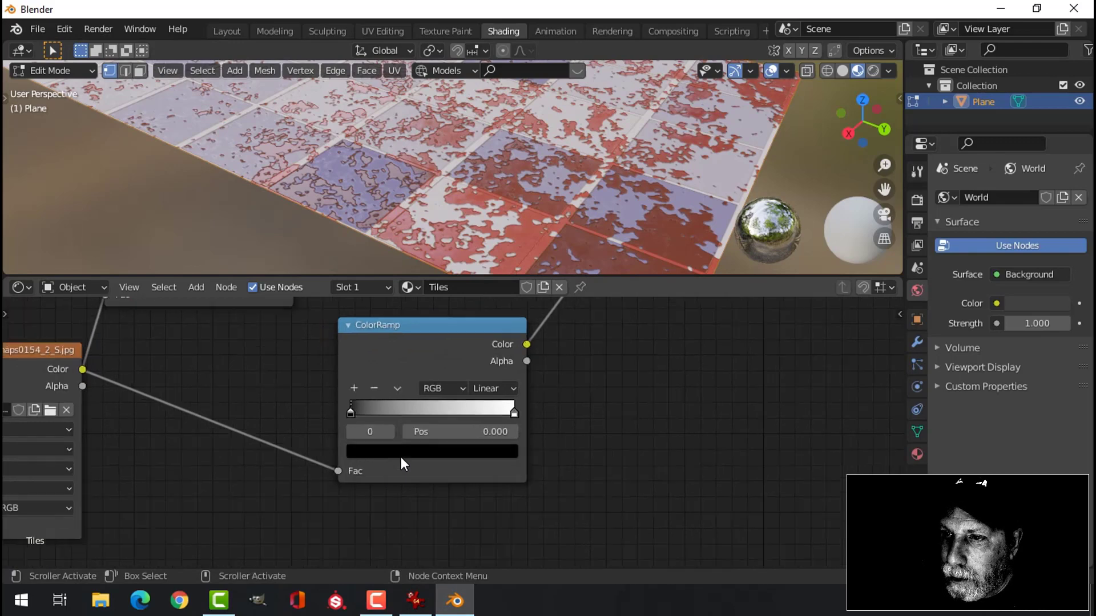
pyautogui.moveTo(343, 412); pyautogui.dragTo(393, 412)
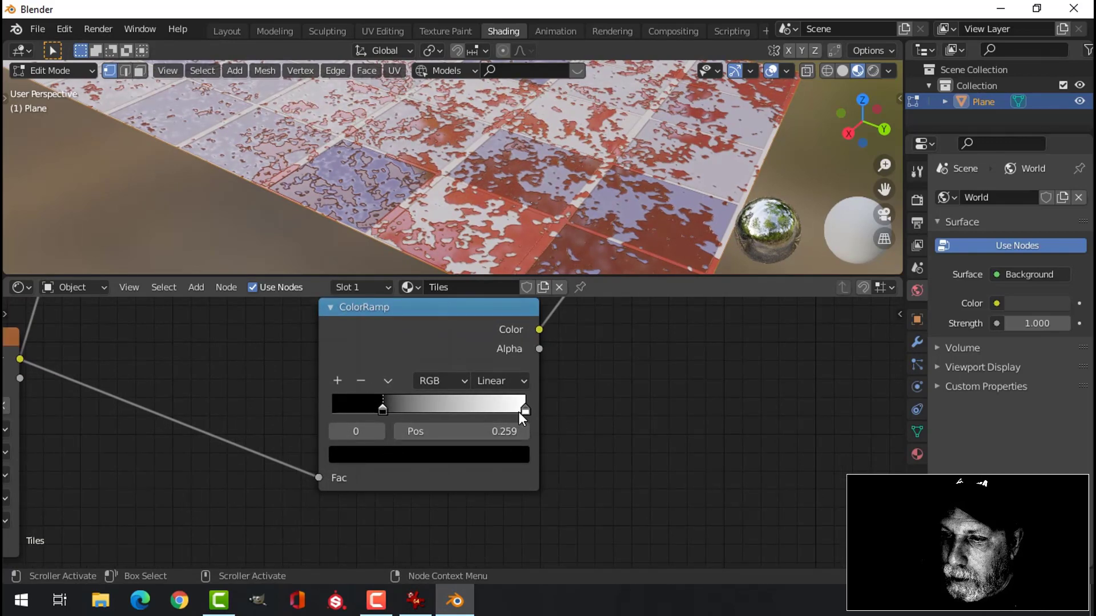
pyautogui.moveTo(525, 412); pyautogui.dragTo(410, 412)
pyautogui.moveTo(399, 189); pyautogui.dragTo(457, 166, button='middle')
pyautogui.moveTo(419, 411); pyautogui.dragTo(455, 409)
pyautogui.moveTo(570, 171); pyautogui.dragTo(643, 206, button='middle')
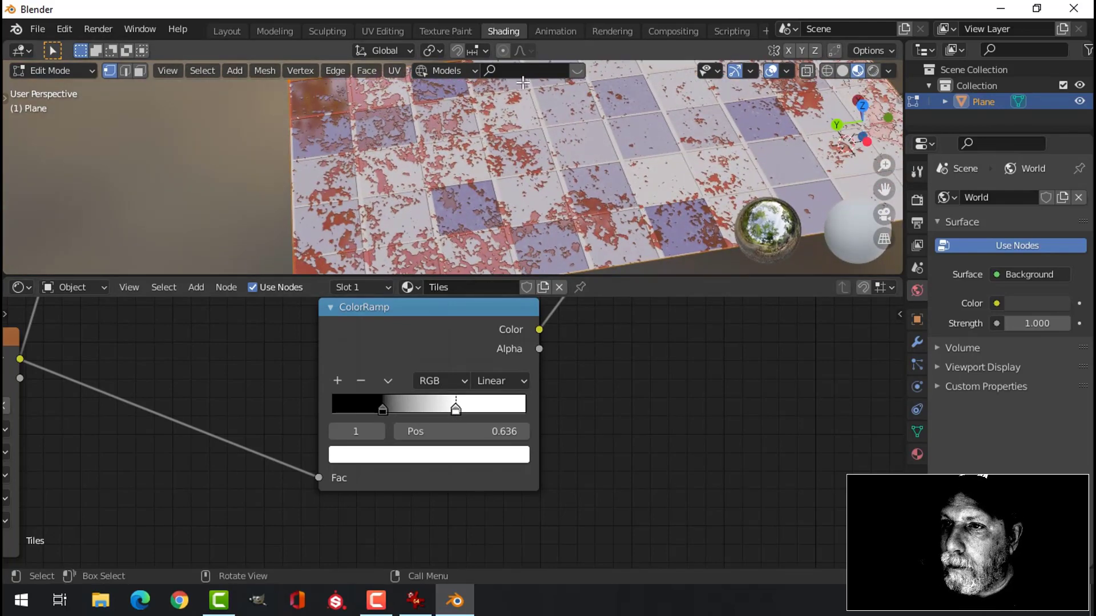
# Switch to the UV Editing workspace and show the plane from above in Material Preview shading.
pyautogui.click(381, 30)
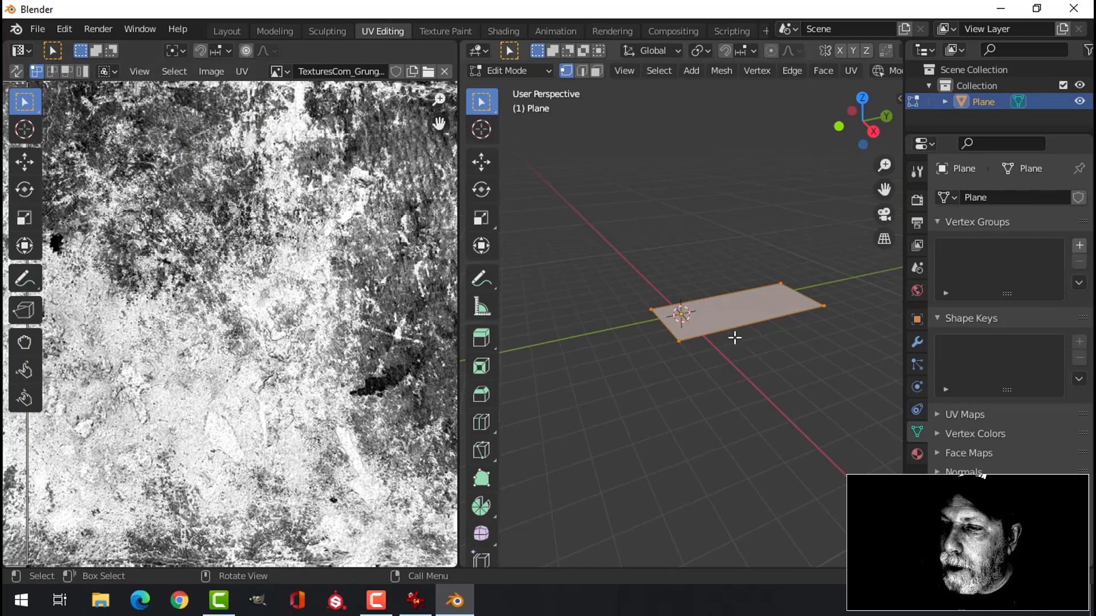
pyautogui.press('KP_7')
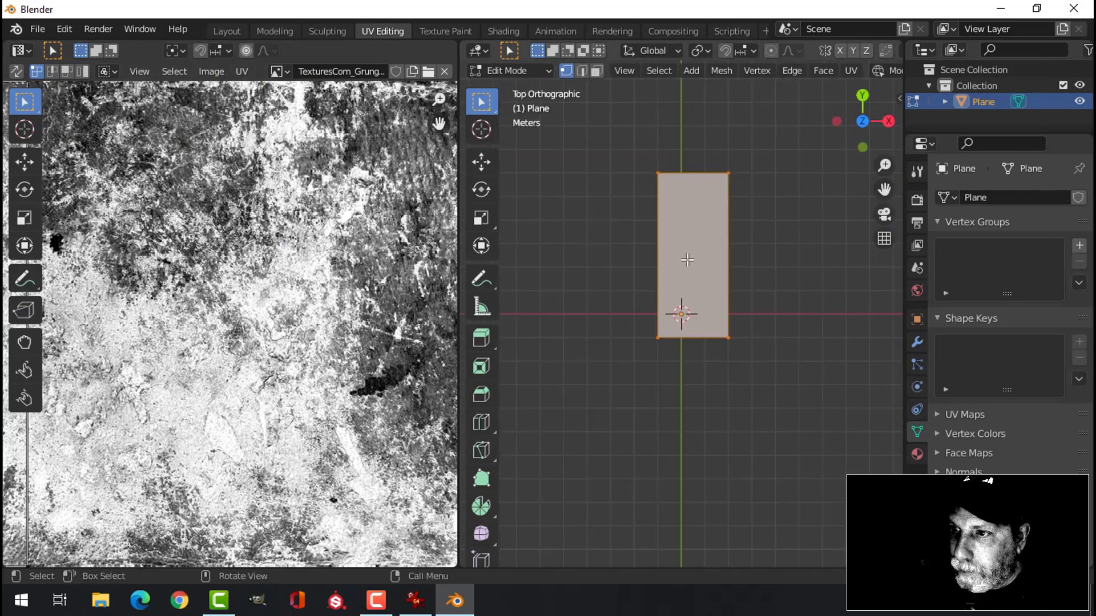
pyautogui.scroll(-5, 372, 291)
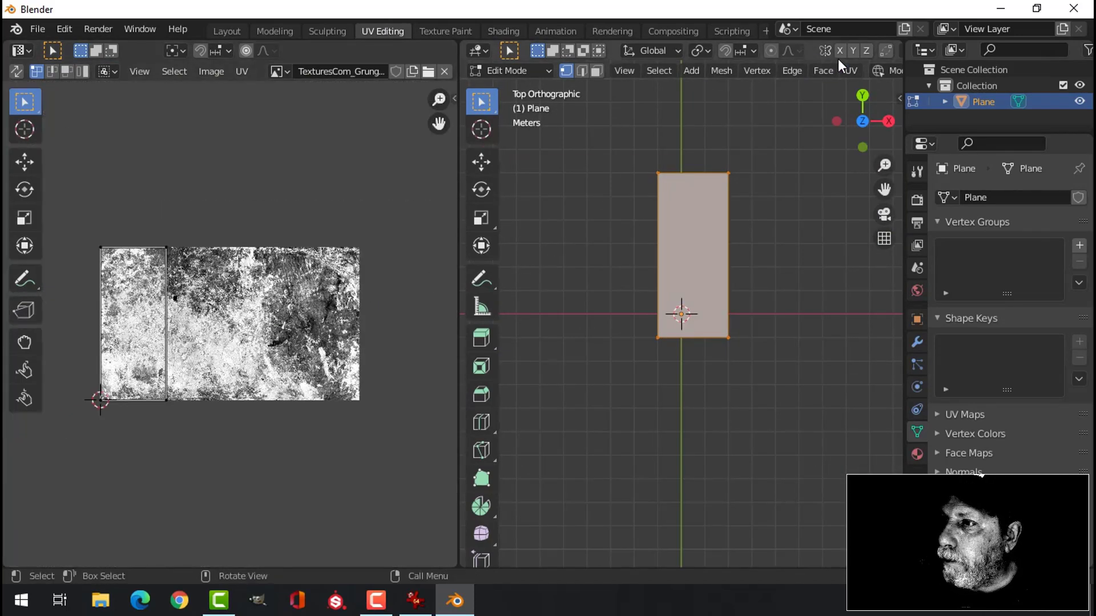
pyautogui.scroll(-10, 869, 77)
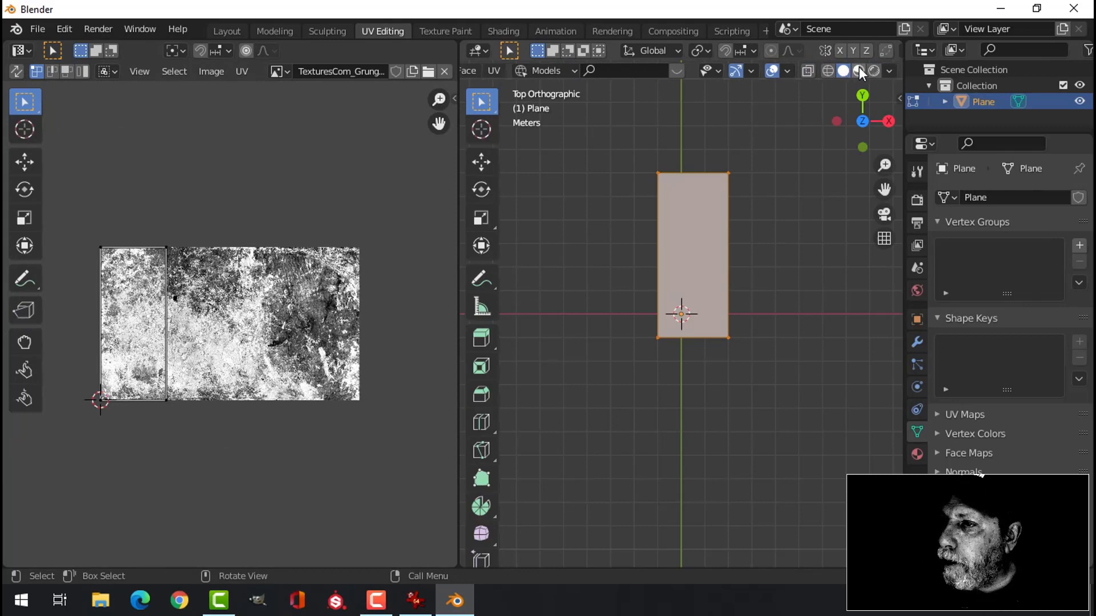
pyautogui.click(859, 71)
pyautogui.scroll(3, 306, 327)
pyautogui.scroll(-3, 246, 328)
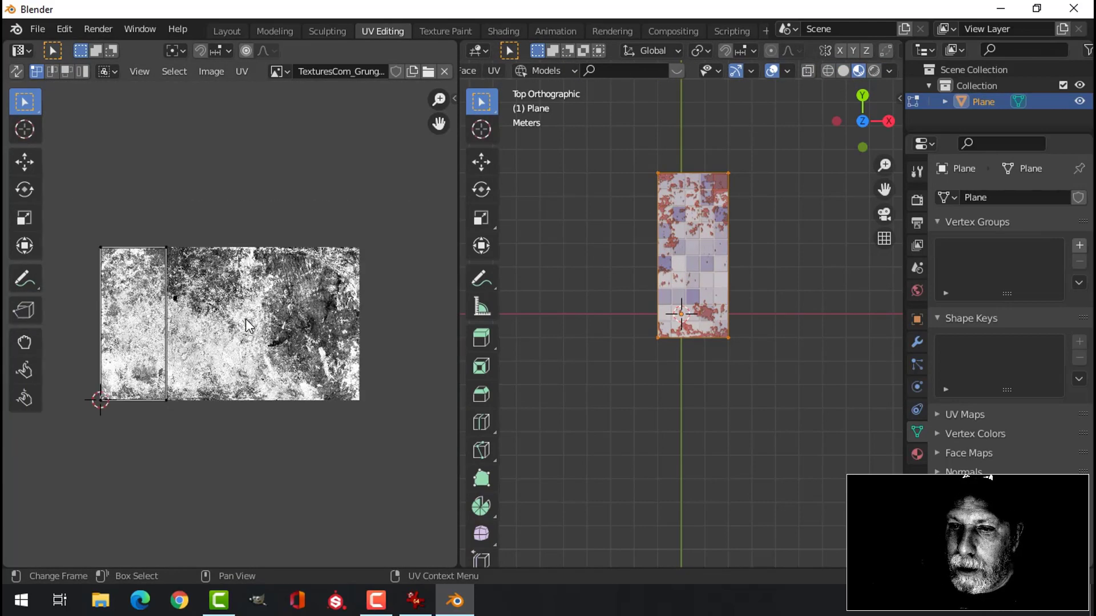
# Scale the plane's UV island down slightly and move it to the darker area right of the grunge image's centre.
pyautogui.press('s')
pyautogui.click(307, 321)
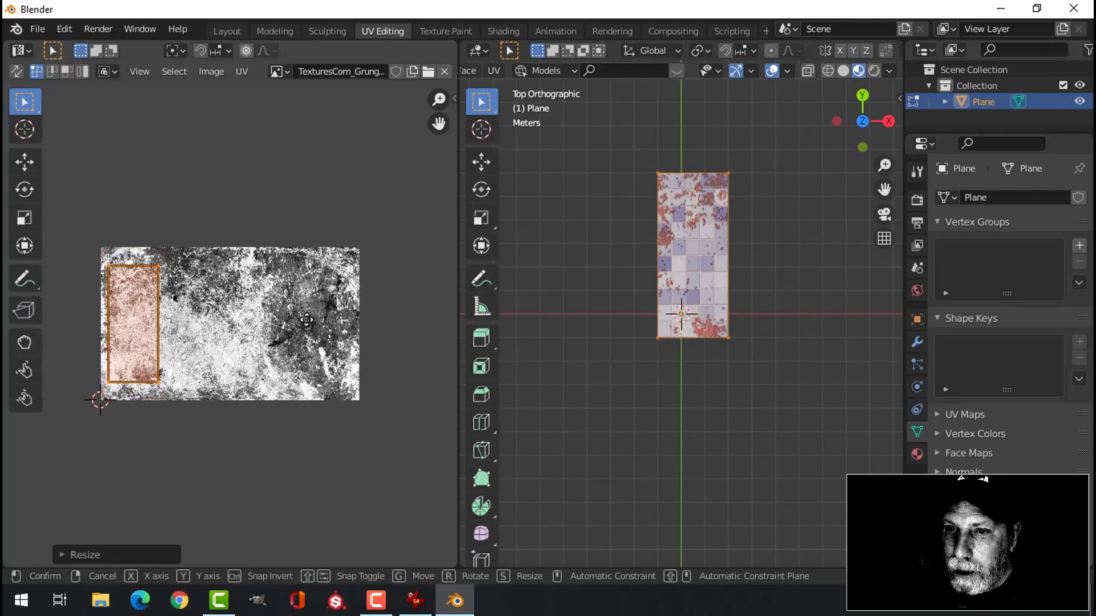
pyautogui.press('g')
pyautogui.click(406, 323)
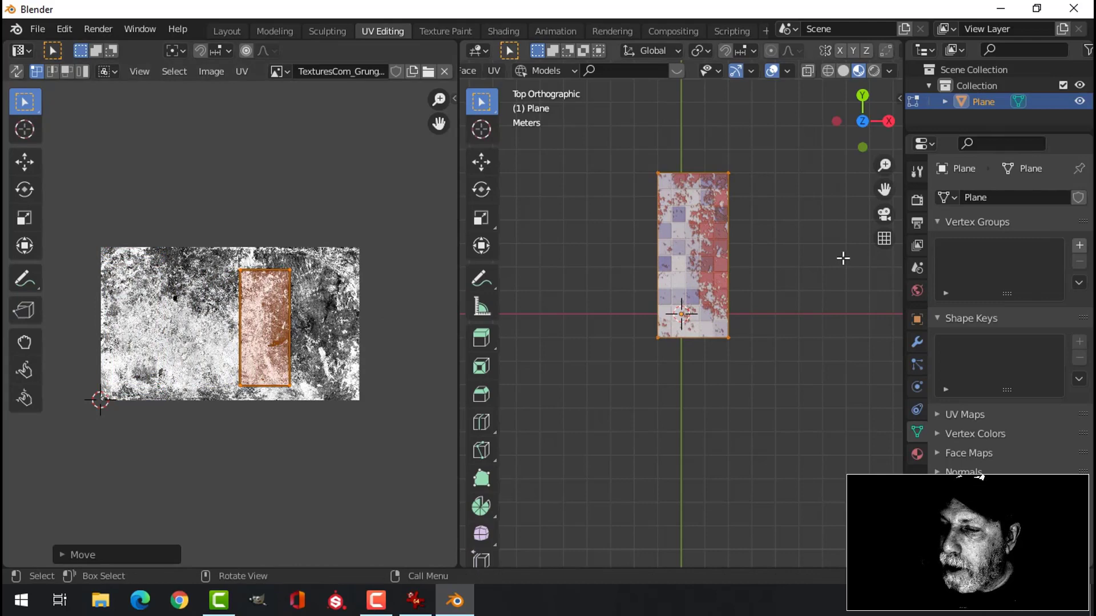
pyautogui.moveTo(843, 258); pyautogui.dragTo(741, 207, button='middle')
pyautogui.scroll(3, 742, 207)
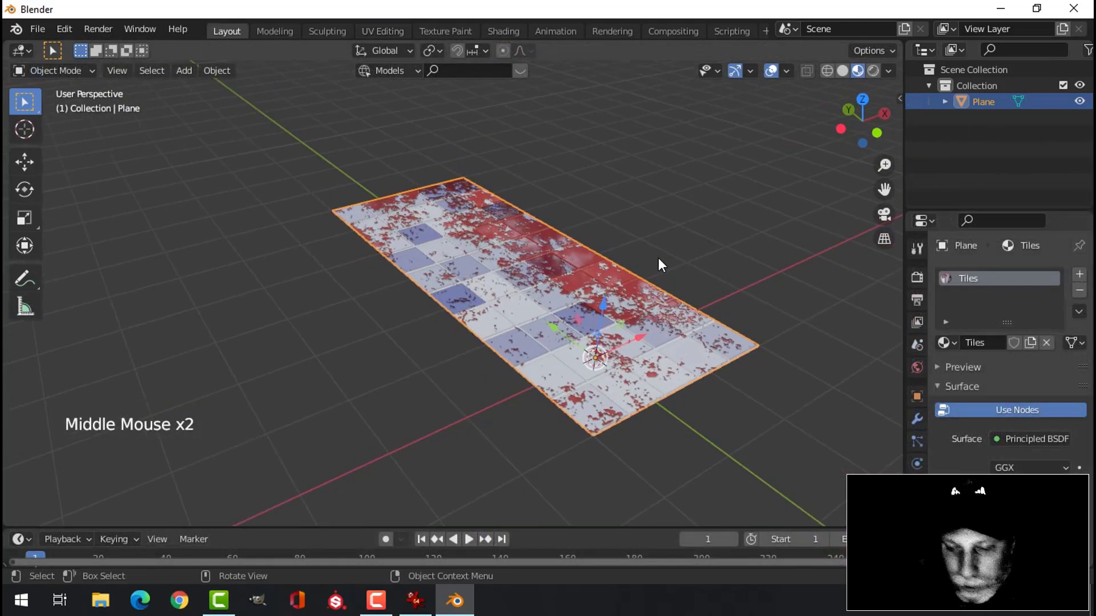
# Add a point light in the Layout workspace, raise it above the plane and make its color orange.
pyautogui.hotkey('shift', 'a')
pyautogui.moveTo(658, 258)
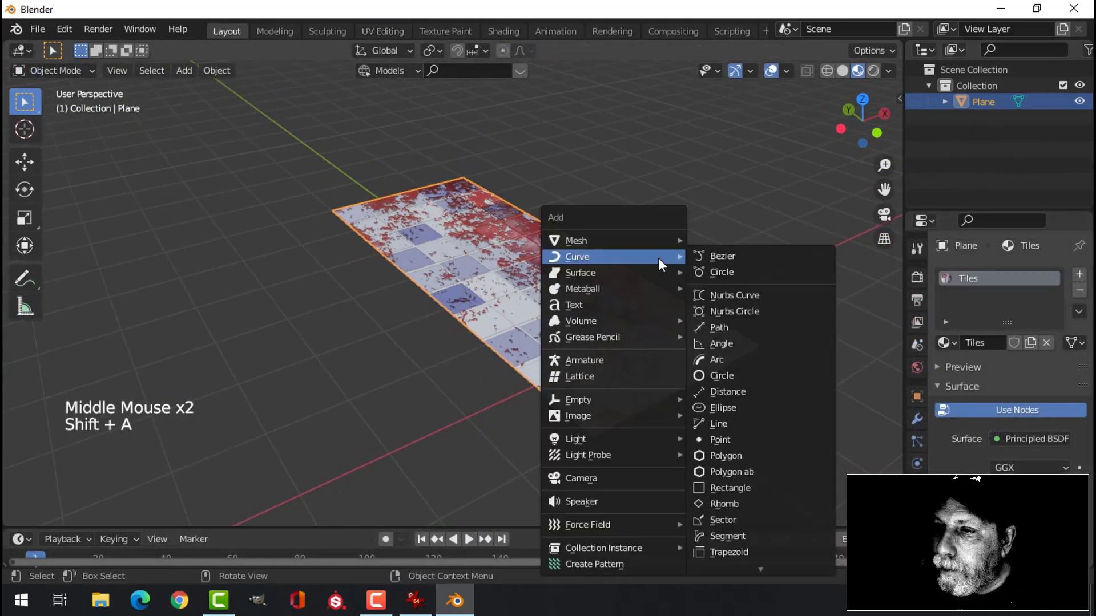
pyautogui.moveTo(621, 438)
pyautogui.click(700, 438)
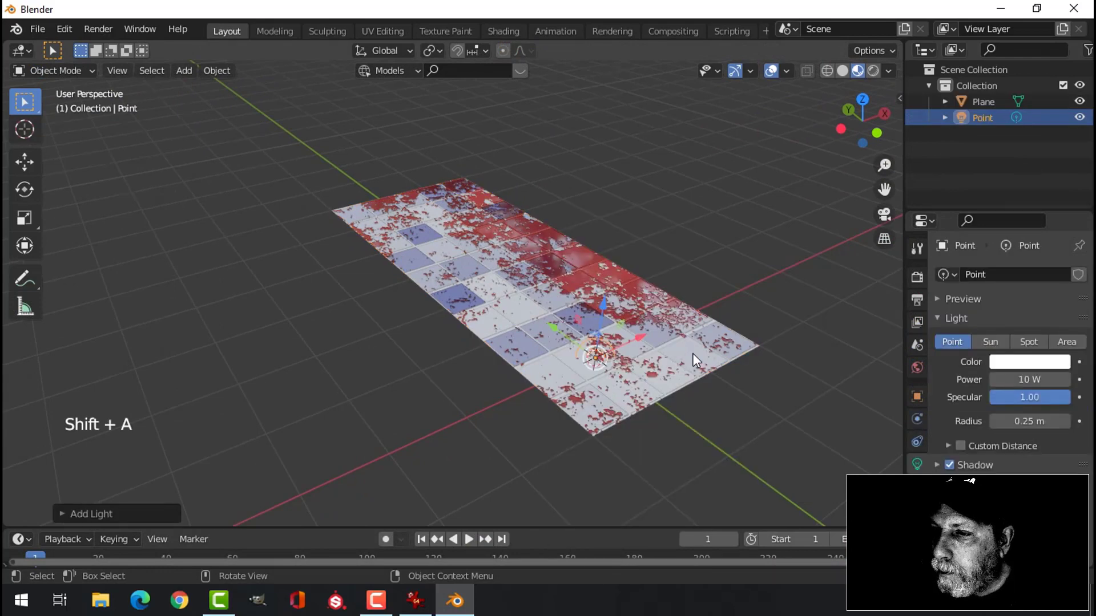
pyautogui.moveTo(604, 309); pyautogui.dragTo(613, 251)
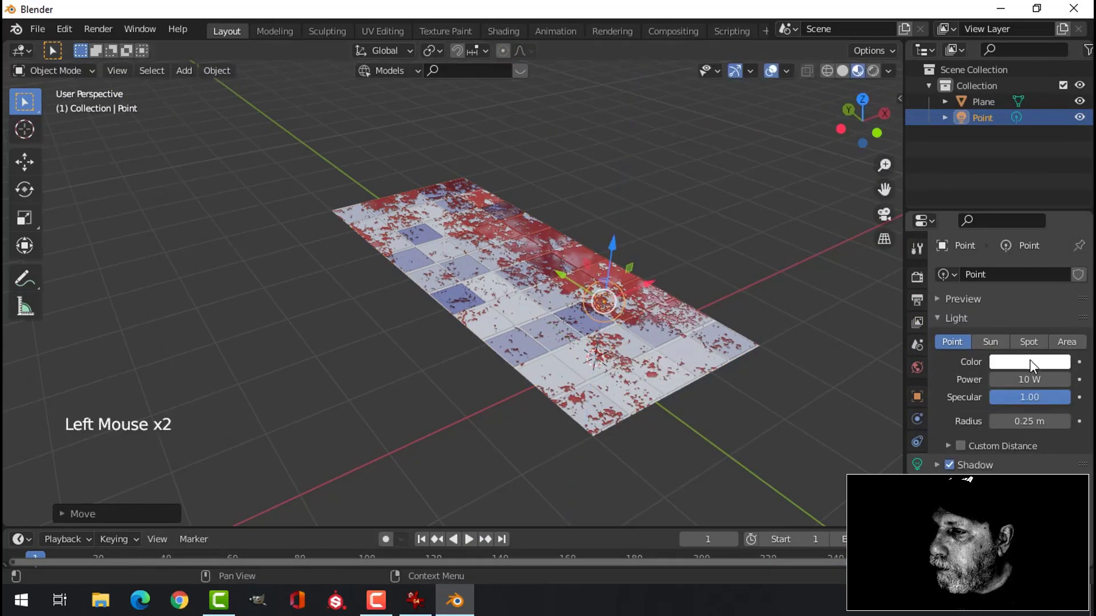
pyautogui.click(1031, 365)
pyautogui.click(965, 251)
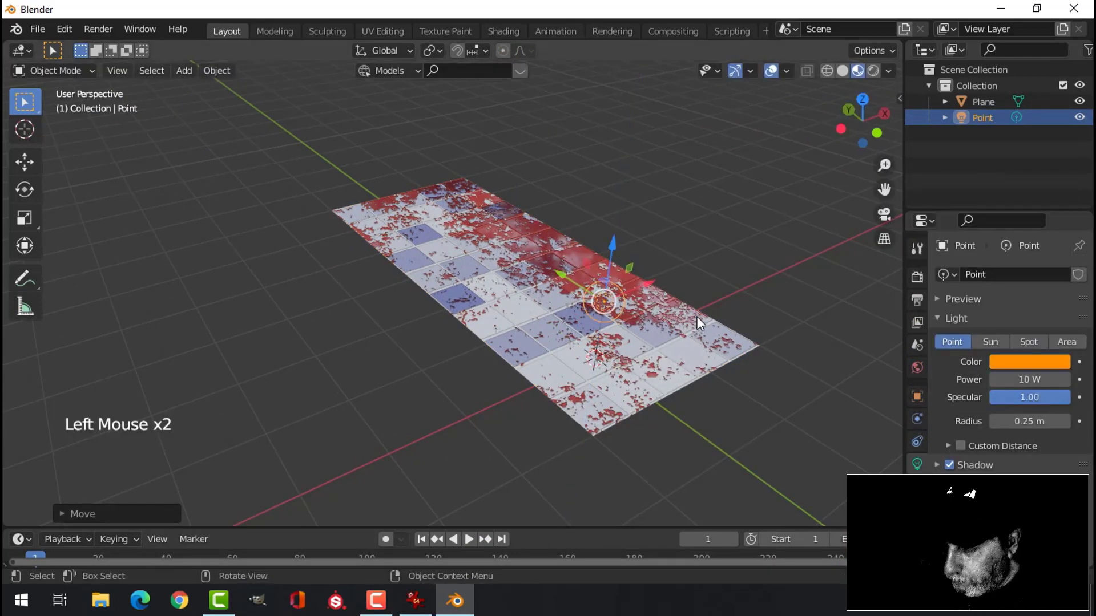
# Raise the orange point light further in front view, then shift it toward the plane's near left corner in top view.
pyautogui.press('KP_7')
pyautogui.press('KP_1')
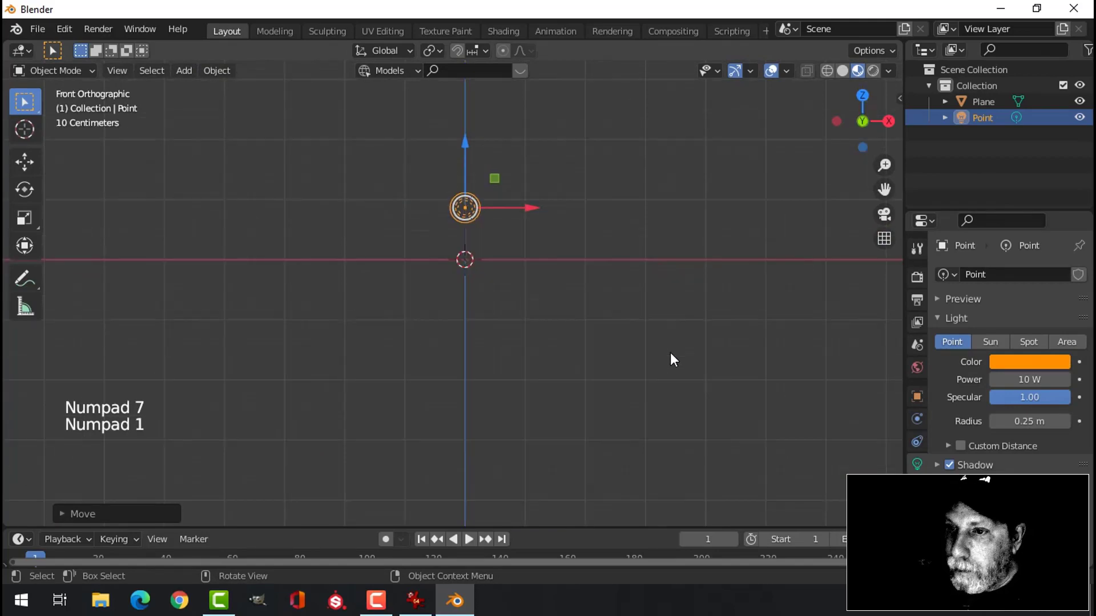
pyautogui.press('t')
pyautogui.press('t')
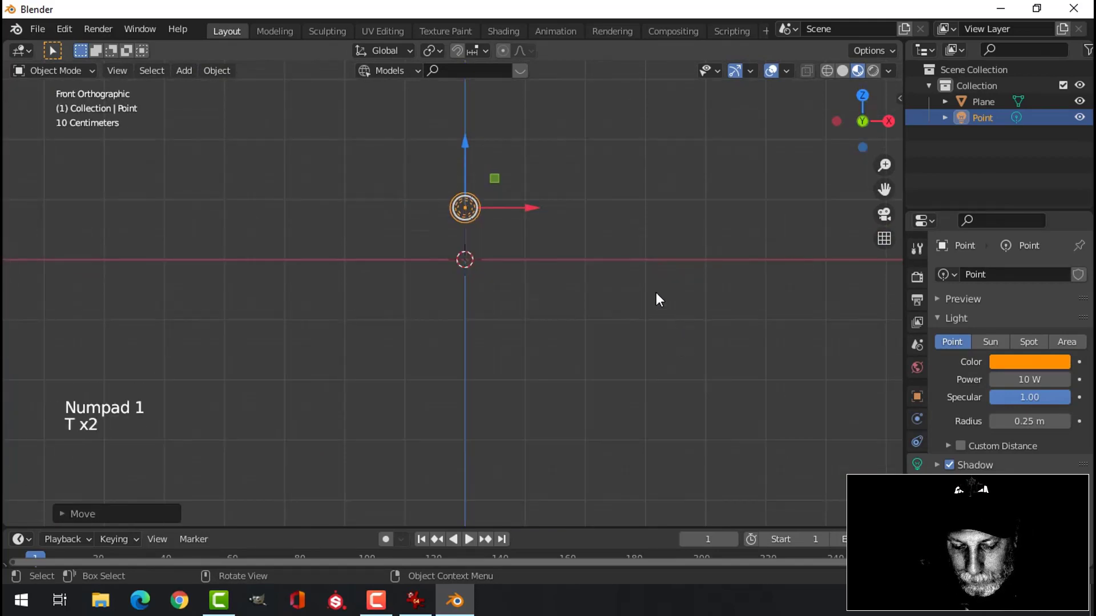
pyautogui.press('g')
pyautogui.click(658, 268)
pyautogui.press('KP_7')
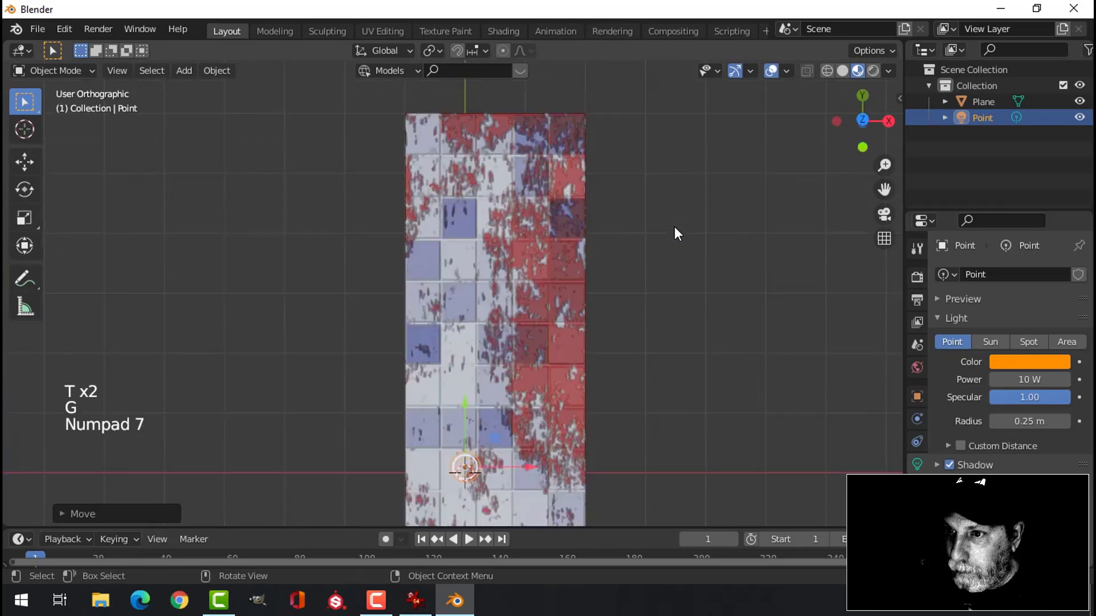
pyautogui.press('g')
pyautogui.click(492, 480)
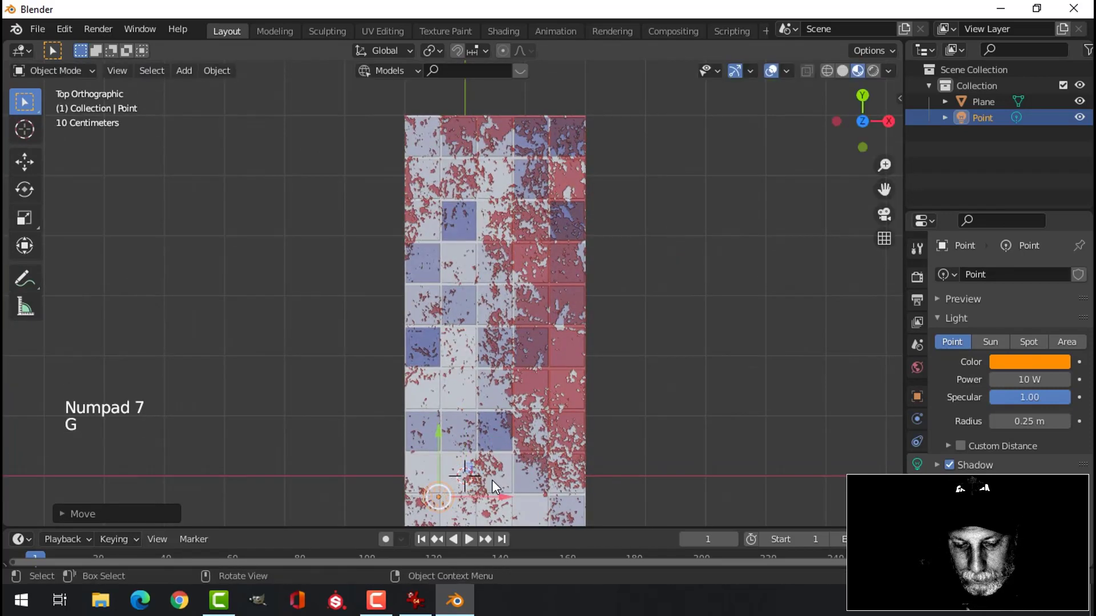
# Duplicate the orange point light, place the copy near the plane's far right corner and make it blue.
pyautogui.hotkey('shift', 'd')
pyautogui.rightClick(492, 481)
pyautogui.press('g')
pyautogui.click(607, 143)
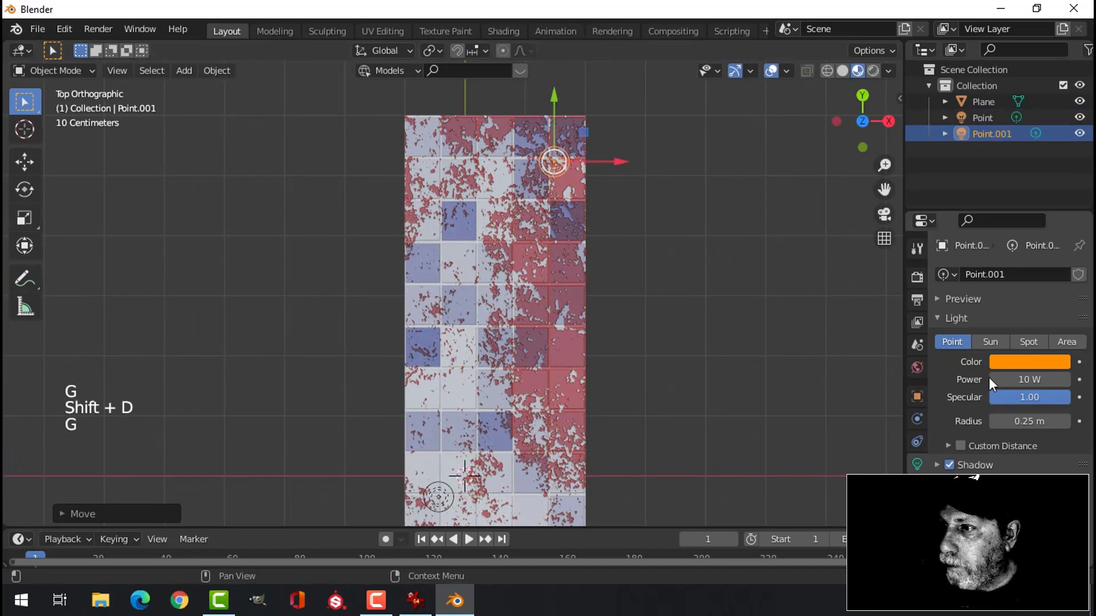
pyautogui.click(1018, 190)
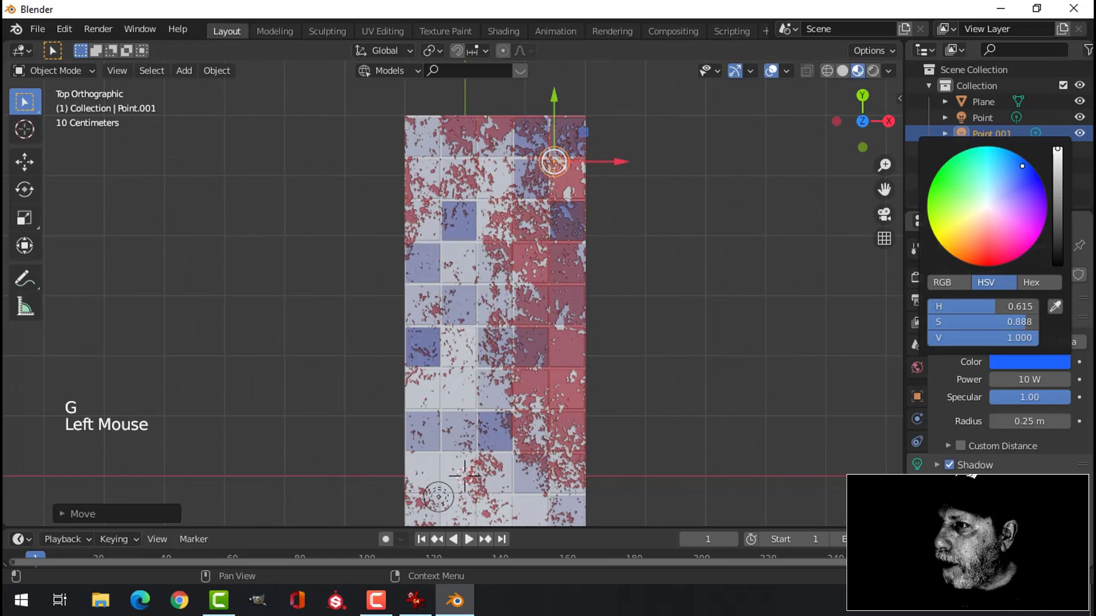
# Set the Power of both the blue and the orange point lights to 120 W.
pyautogui.doubleClick(1029, 379)
pyautogui.write('12')
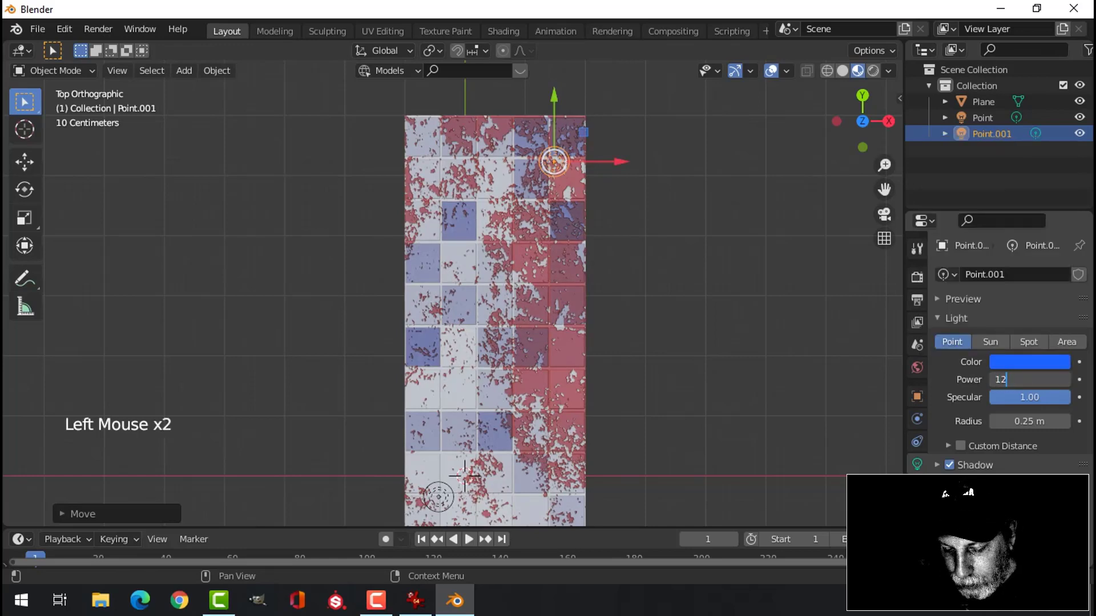
pyautogui.write('0')
pyautogui.press('Return')
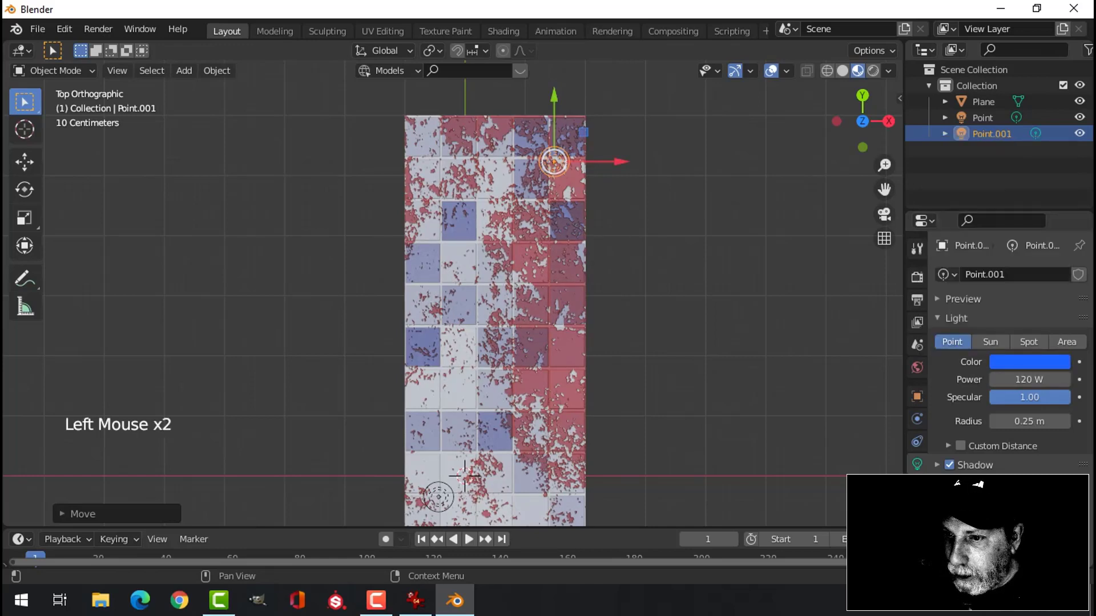
pyautogui.click(444, 494)
pyautogui.doubleClick(1029, 379)
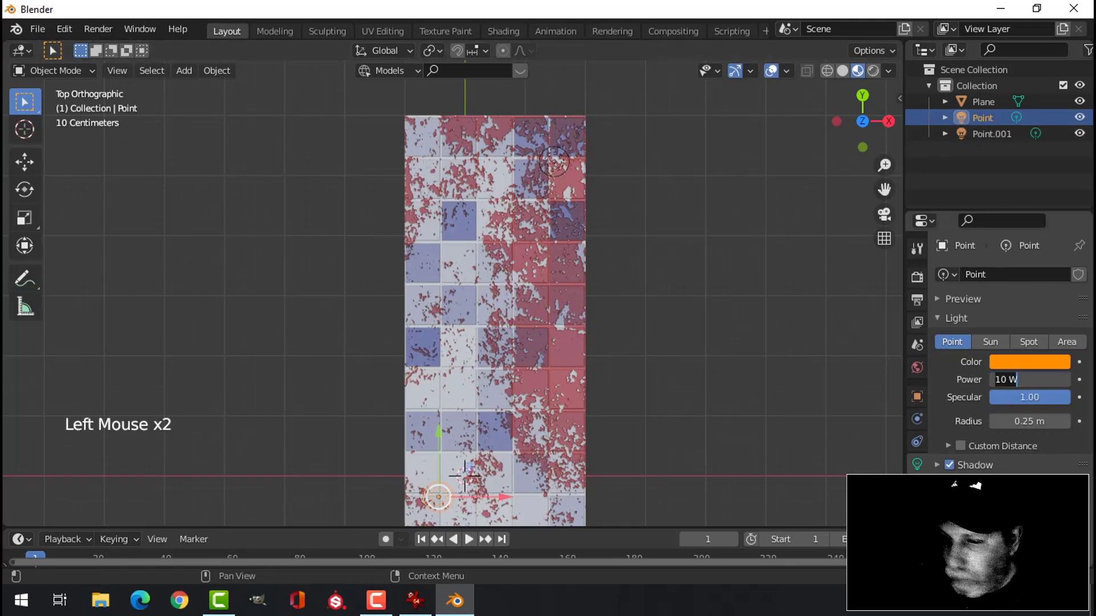
pyautogui.write('120')
pyautogui.press('Return')
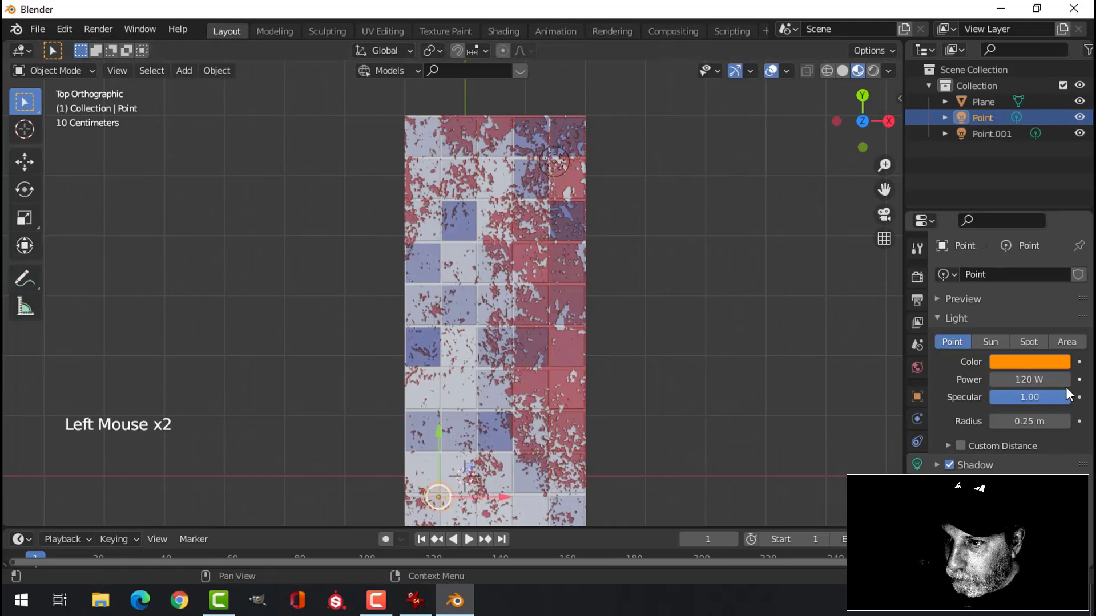
# Enable Scene Lights and Scene World for the Material Preview shading in a perspective view of the plane.
pyautogui.moveTo(694, 305); pyautogui.dragTo(788, 149, button='middle')
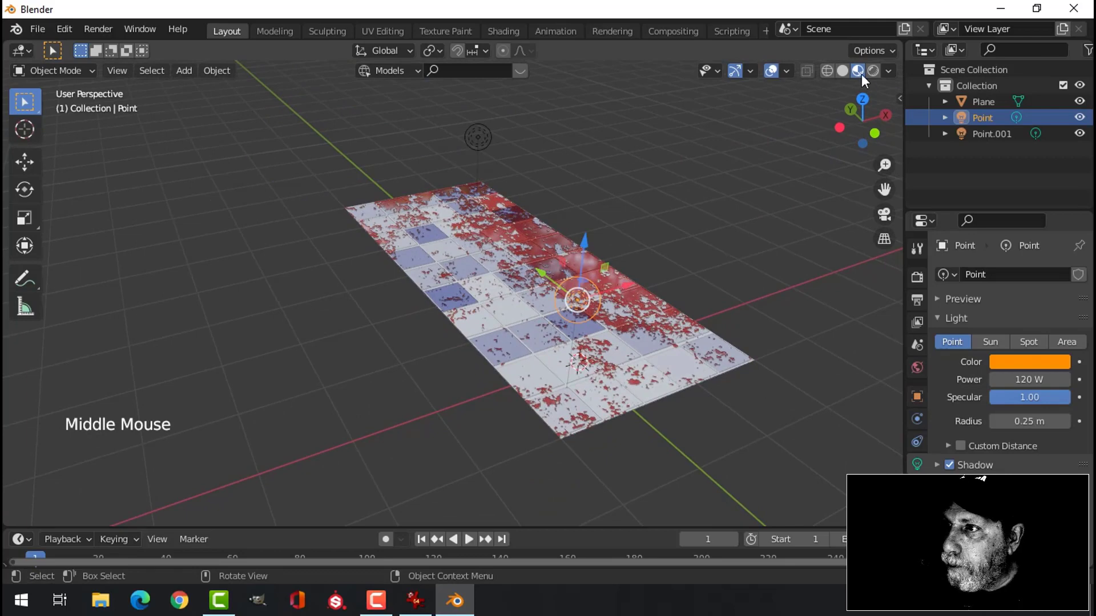
pyautogui.click(890, 64)
pyautogui.click(797, 150)
pyautogui.click(803, 166)
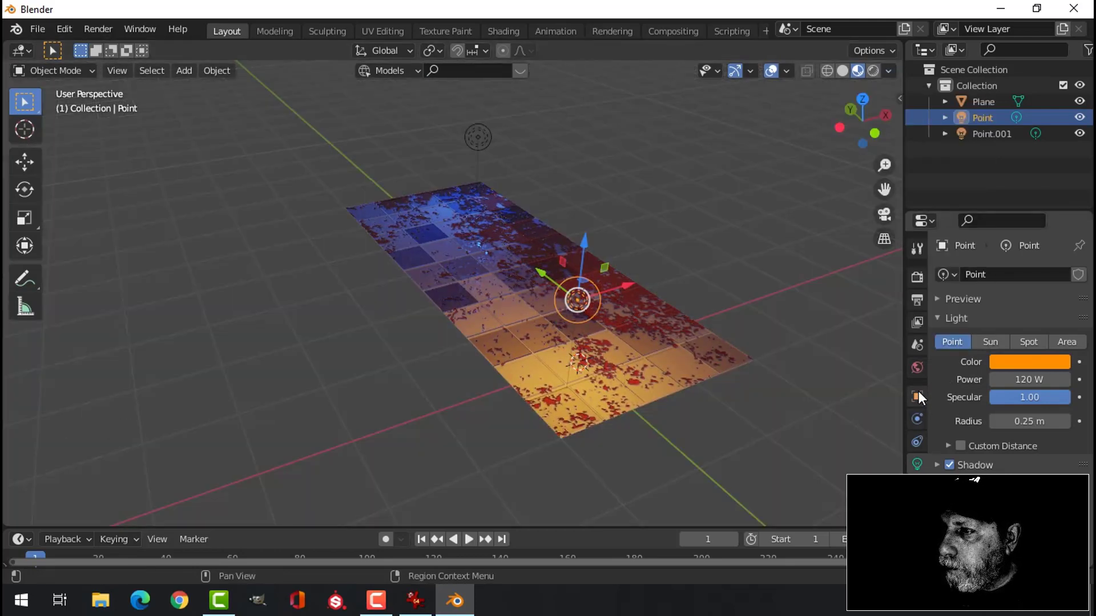
# Set the World background color to black and deselect everything to check the lit tiles.
pyautogui.click(917, 369)
pyautogui.click(1026, 377)
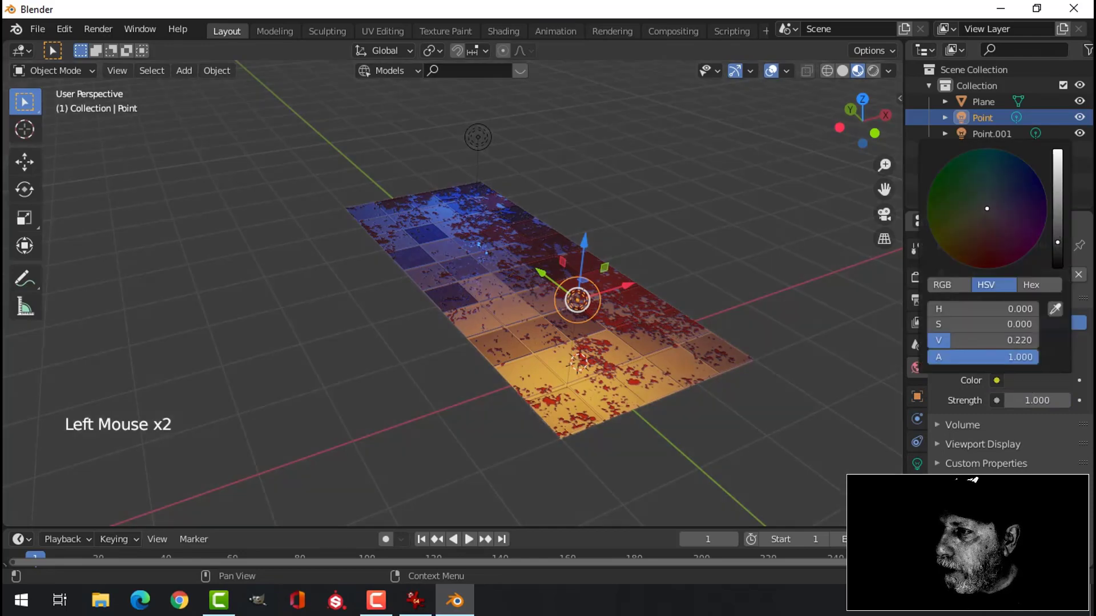
pyautogui.moveTo(1057, 242); pyautogui.dragTo(1057, 271)
pyautogui.moveTo(722, 228)
pyautogui.mouseDown(button='middle')
pyautogui.moveTo(734, 274)
pyautogui.moveTo(591, 254)
pyautogui.mouseUp(button='middle')
pyautogui.hotkey('alt', 'a')
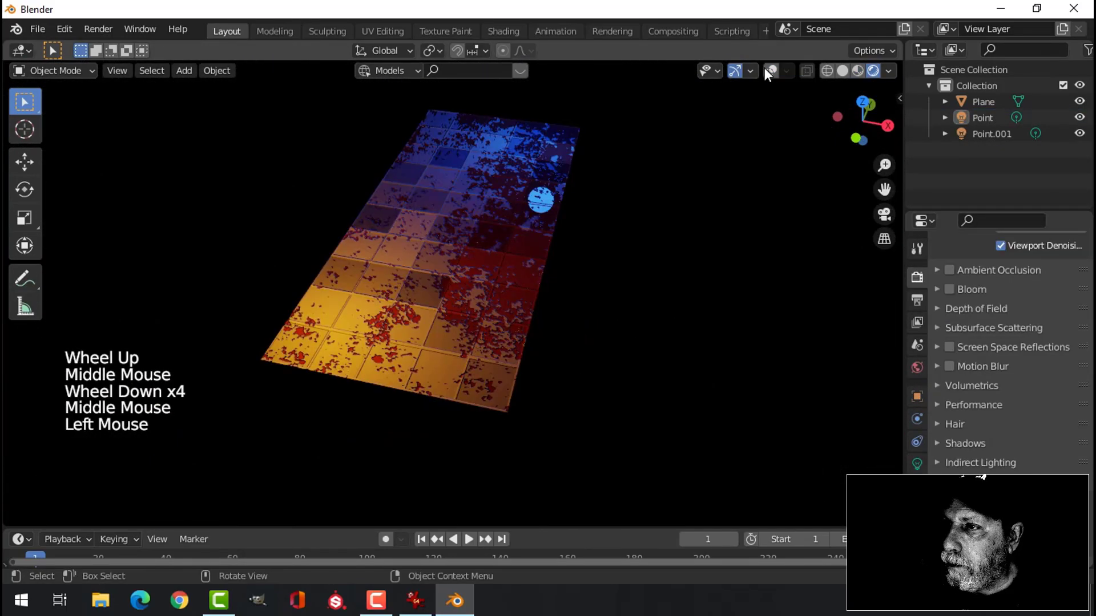
pyautogui.click(769, 70)
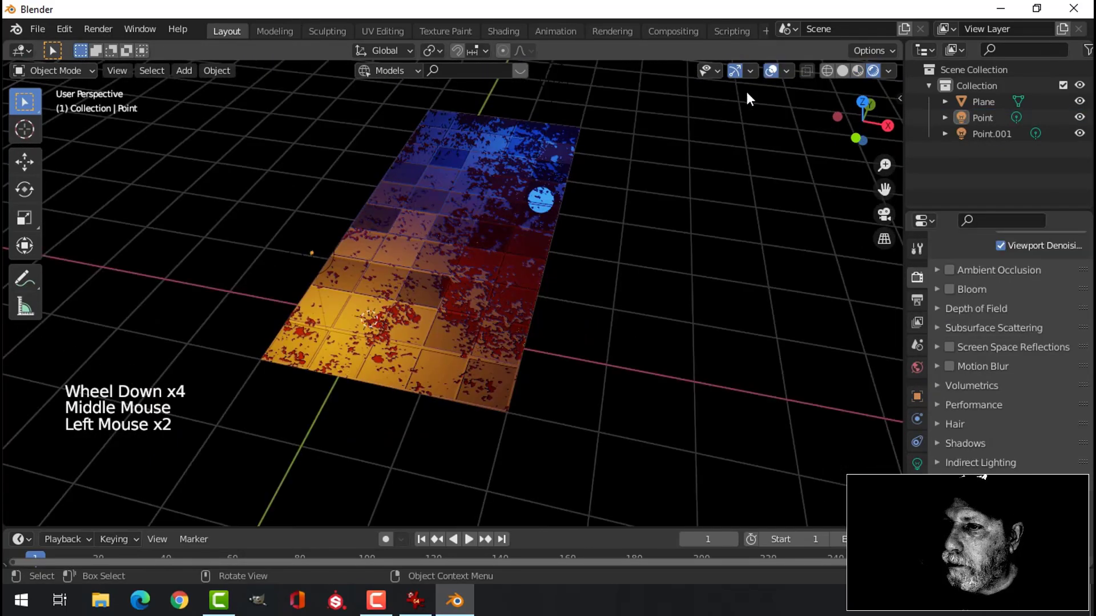
# Add a third point light and move it above the middle of the plane's long edge, opposite the blue light.
pyautogui.hotkey('shift', 'a')
pyautogui.moveTo(673, 276)
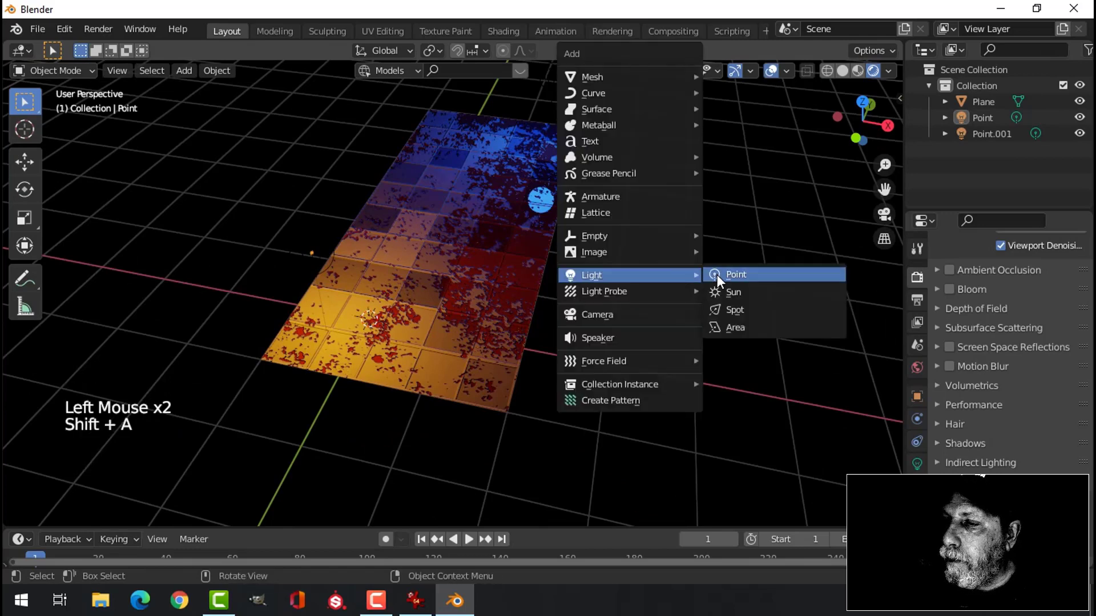
pyautogui.click(731, 269)
pyautogui.moveTo(731, 269); pyautogui.dragTo(393, 229, button='middle')
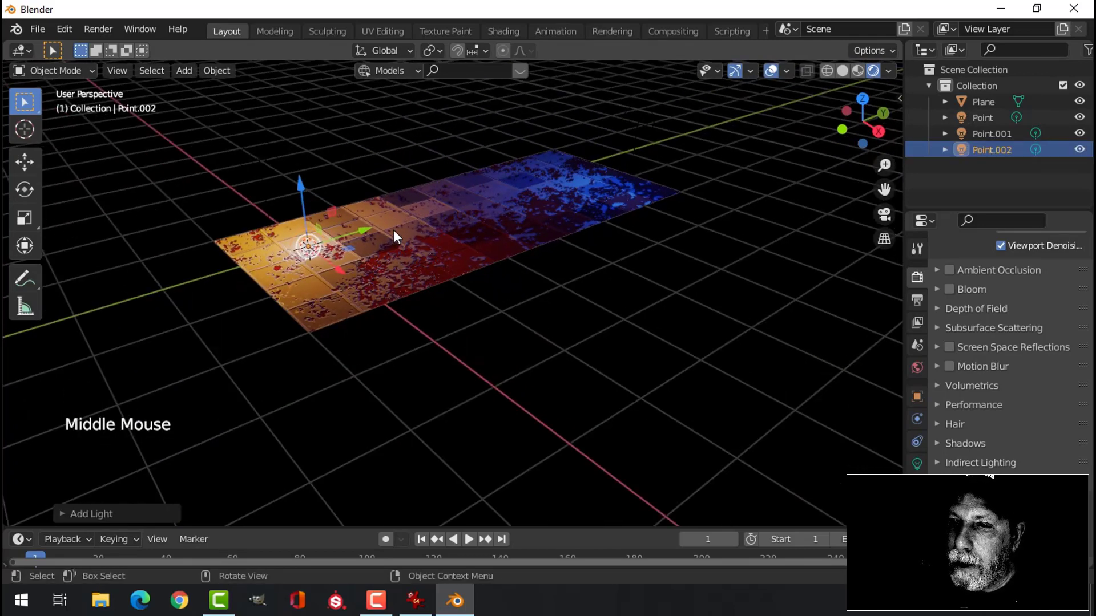
pyautogui.moveTo(393, 230); pyautogui.dragTo(481, 200)
pyautogui.moveTo(429, 165); pyautogui.dragTo(429, 99)
pyautogui.moveTo(539, 153); pyautogui.dragTo(632, 203, button='middle')
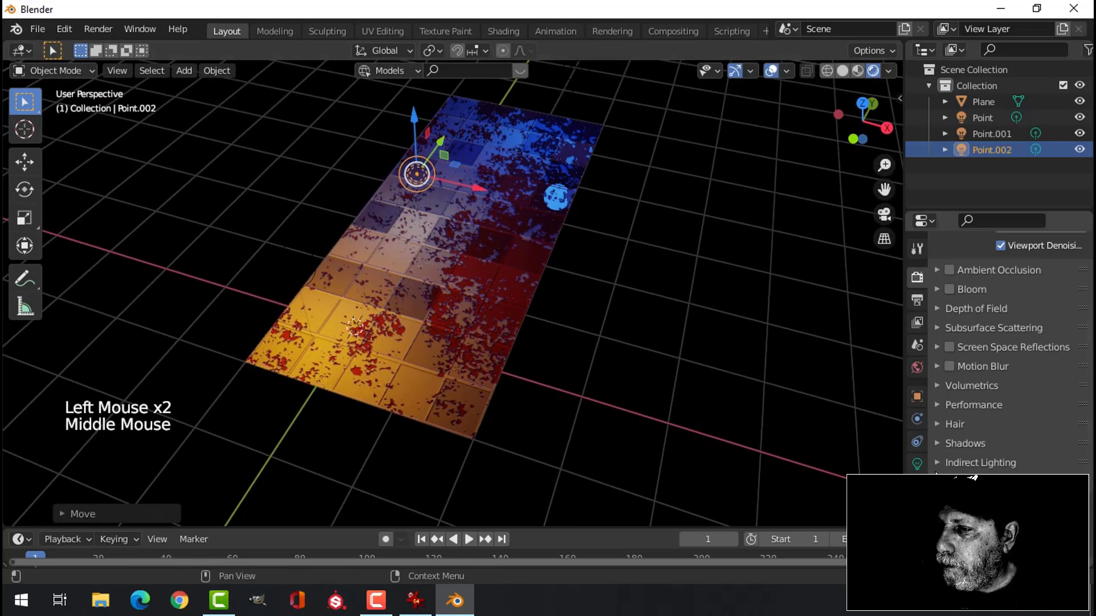
# Set the Power of the new white point light to 100 W.
pyautogui.click(917, 464)
pyautogui.doubleClick(1029, 380)
pyautogui.write('1')
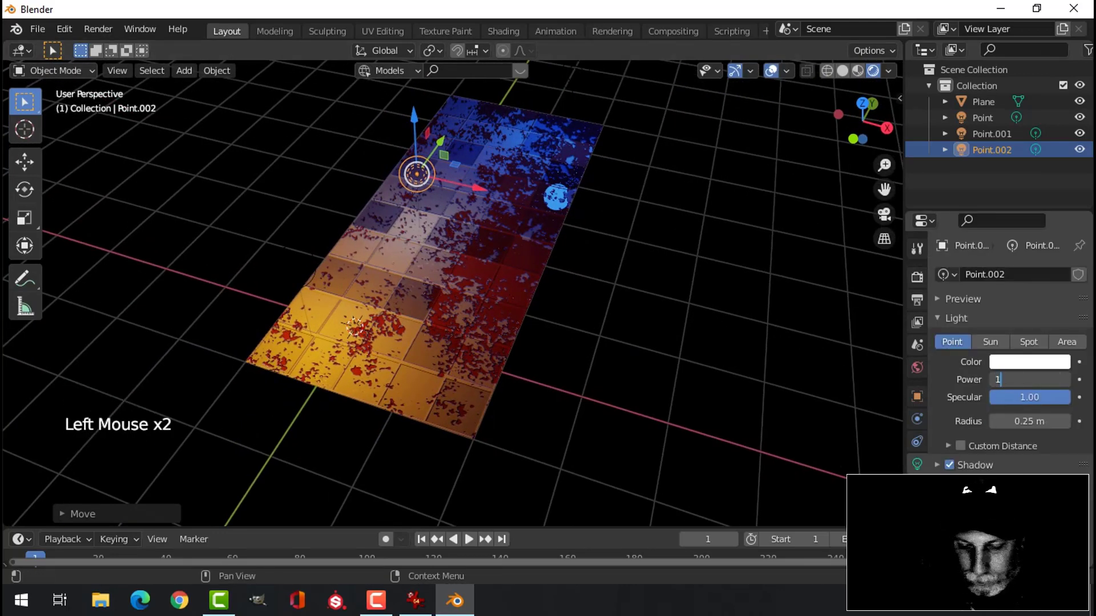
pyautogui.write('00')
pyautogui.press('Return')
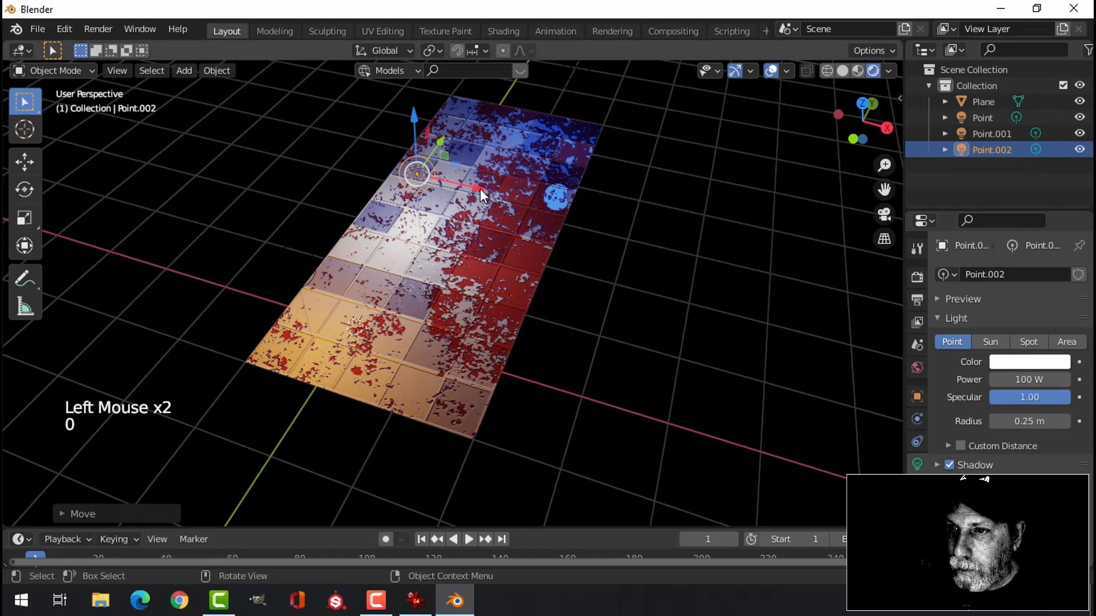
pyautogui.moveTo(627, 283); pyautogui.dragTo(573, 310, button='middle')
pyautogui.scroll(3, 663, 282)
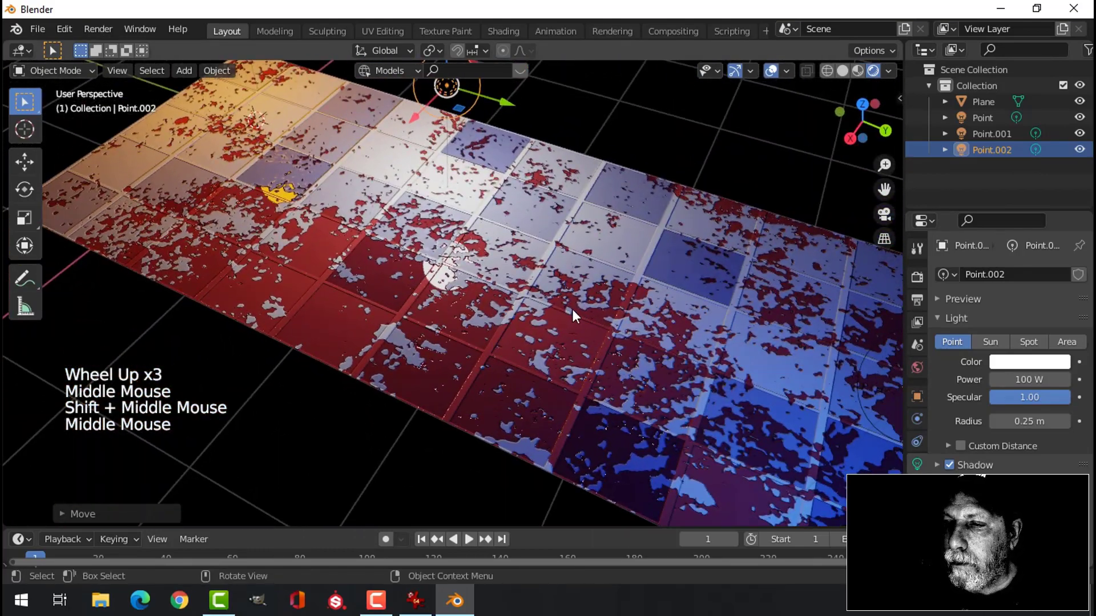
pyautogui.scroll(1, 639, 331)
pyautogui.moveTo(639, 331)
pyautogui.mouseDown(button='middle')
pyautogui.moveTo(587, 312)
pyautogui.moveTo(793, 328)
pyautogui.moveTo(631, 331)
pyautogui.moveTo(669, 312)
pyautogui.moveTo(678, 326)
pyautogui.moveTo(678, 284)
pyautogui.moveTo(692, 267)
pyautogui.mouseUp(button='middle')
pyautogui.scroll(-1, 651, 324)
# Select the plane in the Shading workspace and raise the Multiply node's Fac to 1.000 in the Tiles material.
pyautogui.click(506, 31)
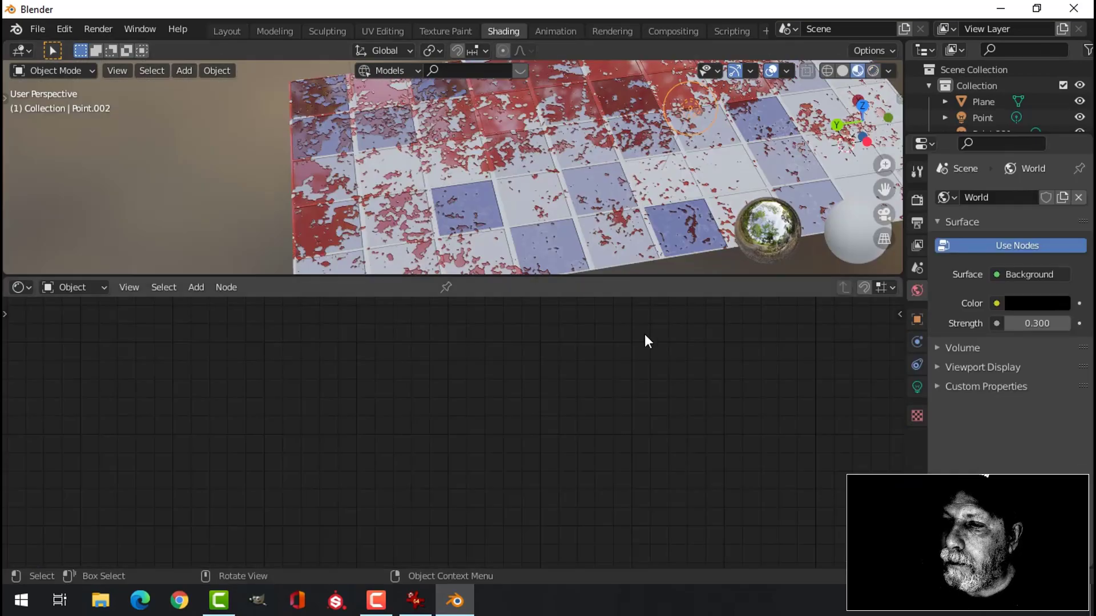
pyautogui.click(540, 220)
pyautogui.scroll(-5, 634, 453)
pyautogui.keyDown('shift'); pyautogui.moveTo(661, 375); pyautogui.dragTo(548, 564, button='middle'); pyautogui.keyUp('shift')
pyautogui.scroll(2, 511, 497)
pyautogui.scroll(-2, 268, 454)
pyautogui.moveTo(268, 454); pyautogui.dragTo(371, 518, button='middle')
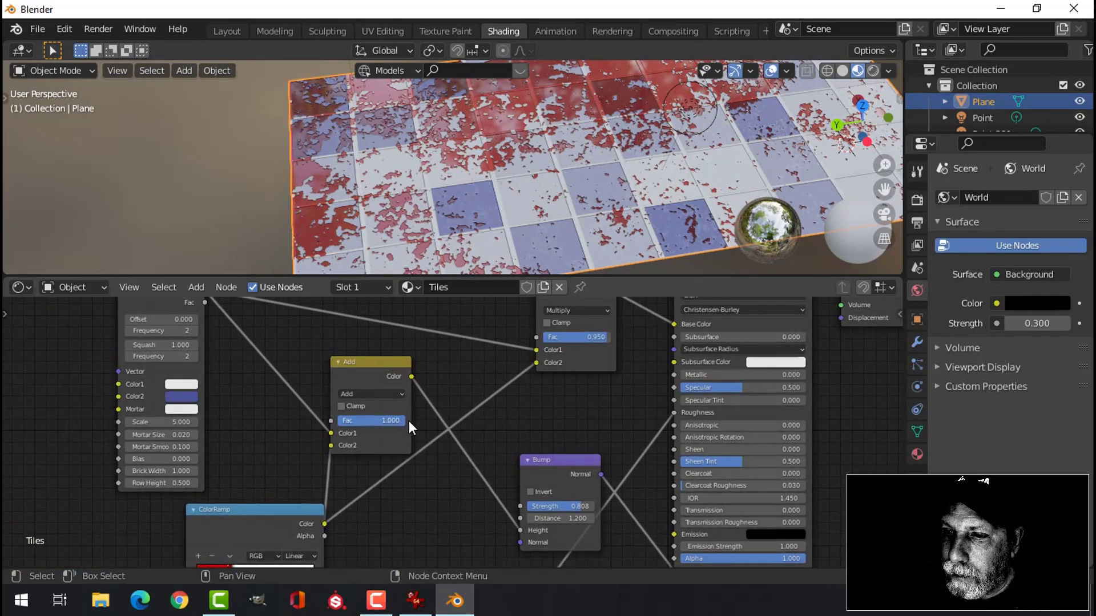
pyautogui.moveTo(487, 417); pyautogui.dragTo(404, 468, button='middle')
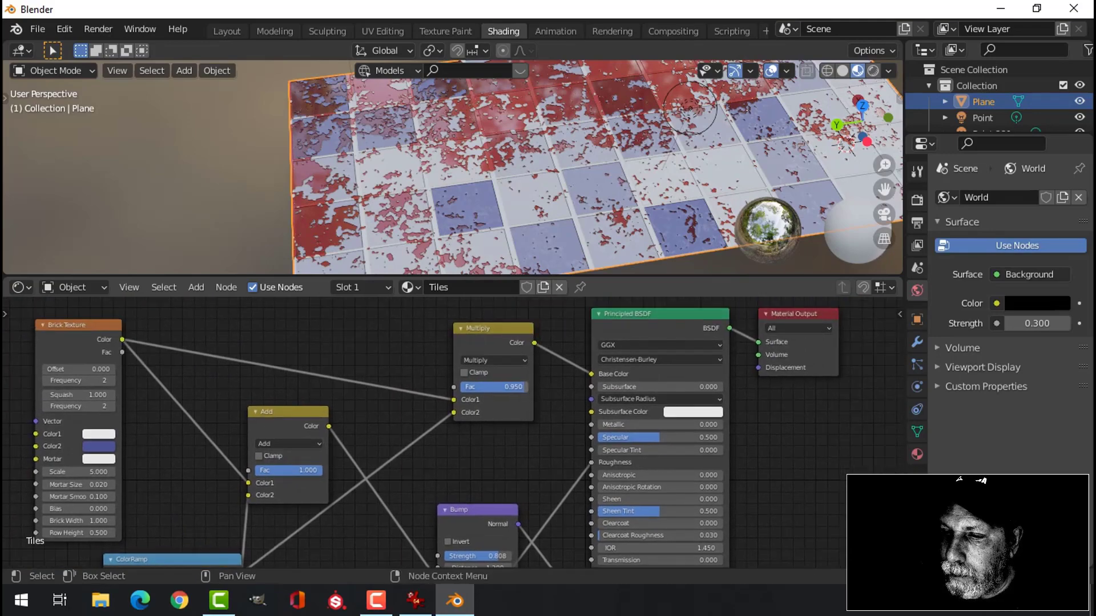
pyautogui.moveTo(524, 387); pyautogui.dragTo(533, 387)
pyautogui.moveTo(533, 171); pyautogui.dragTo(516, 178, button='middle')
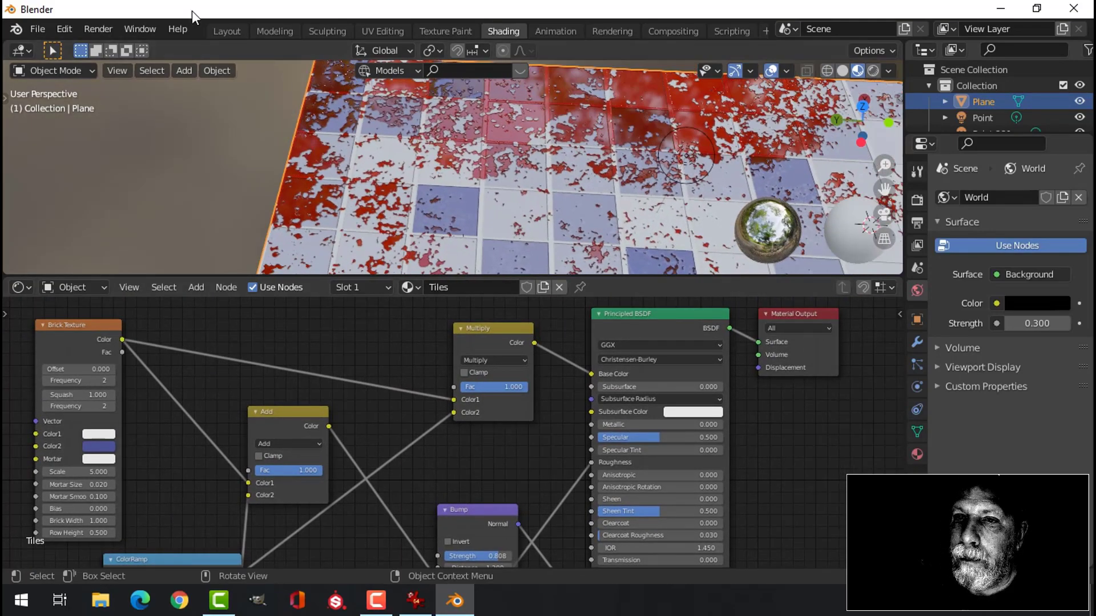
# Hide the gizmos and overlays in the Layout workspace's rendered viewport to inspect the lit tiles.
pyautogui.click(225, 31)
pyautogui.moveTo(608, 219)
pyautogui.mouseDown(button='middle')
pyautogui.moveTo(711, 210)
pyautogui.moveTo(699, 226)
pyautogui.mouseUp(button='middle')
pyautogui.scroll(-2, 690, 213)
pyautogui.moveTo(699, 225); pyautogui.dragTo(731, 110, button='middle')
pyautogui.click(735, 71)
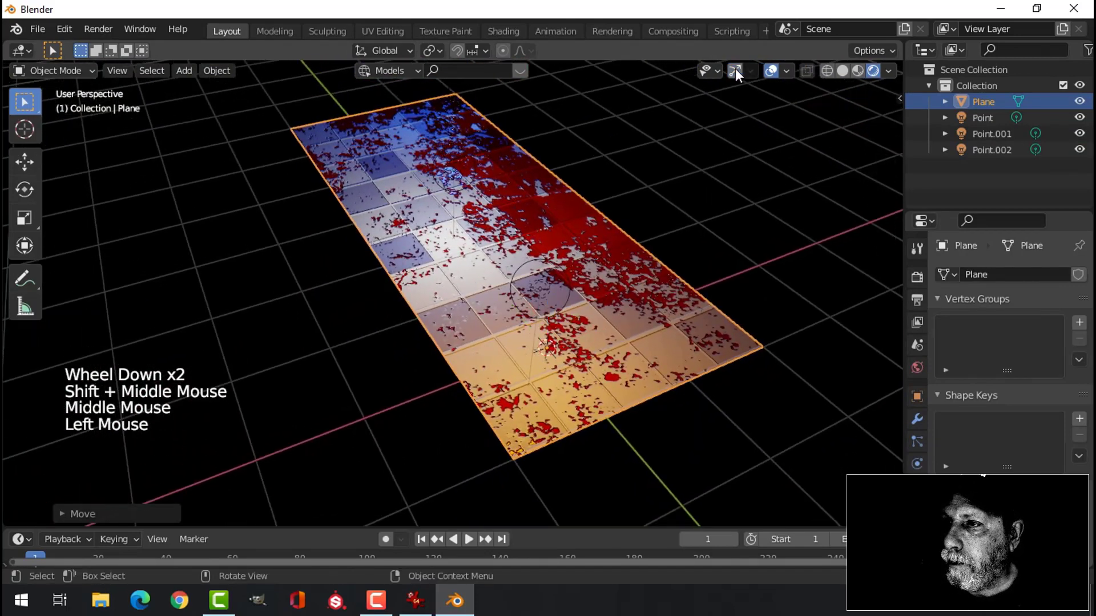
pyautogui.click(778, 71)
pyautogui.scroll(2, 708, 234)
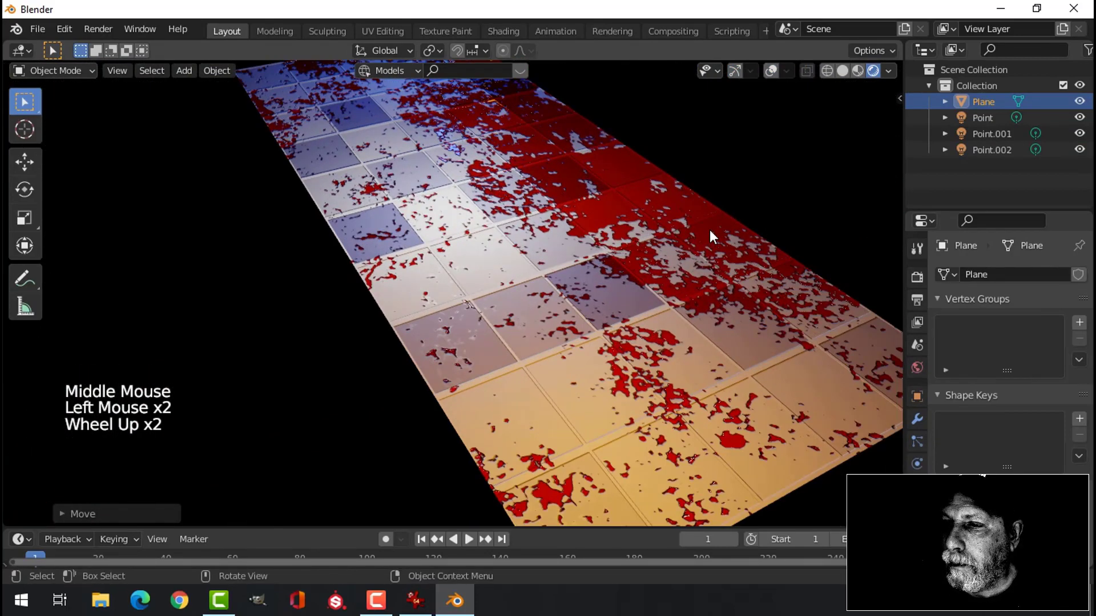
pyautogui.moveTo(644, 259); pyautogui.dragTo(628, 216, button='middle')
# Reduce the Mortar Size of the Tiles material's Brick Texture, trying 0.015 before settling on 0.010.
pyautogui.click(502, 30)
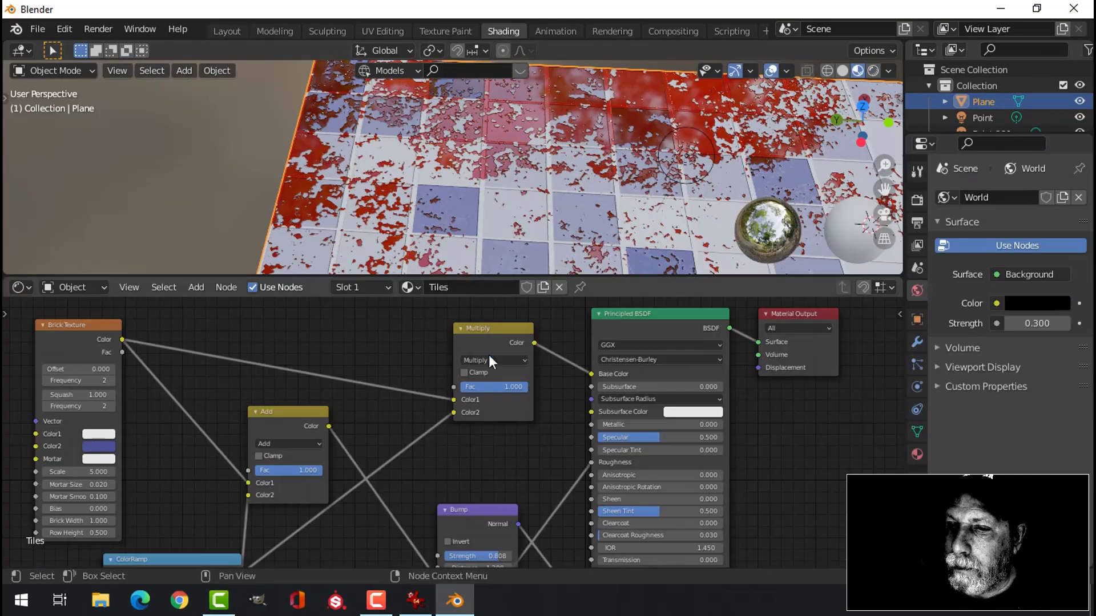
pyautogui.scroll(-3, 471, 388)
pyautogui.moveTo(181, 474); pyautogui.dragTo(368, 424, button='middle')
pyautogui.scroll(3, 368, 426)
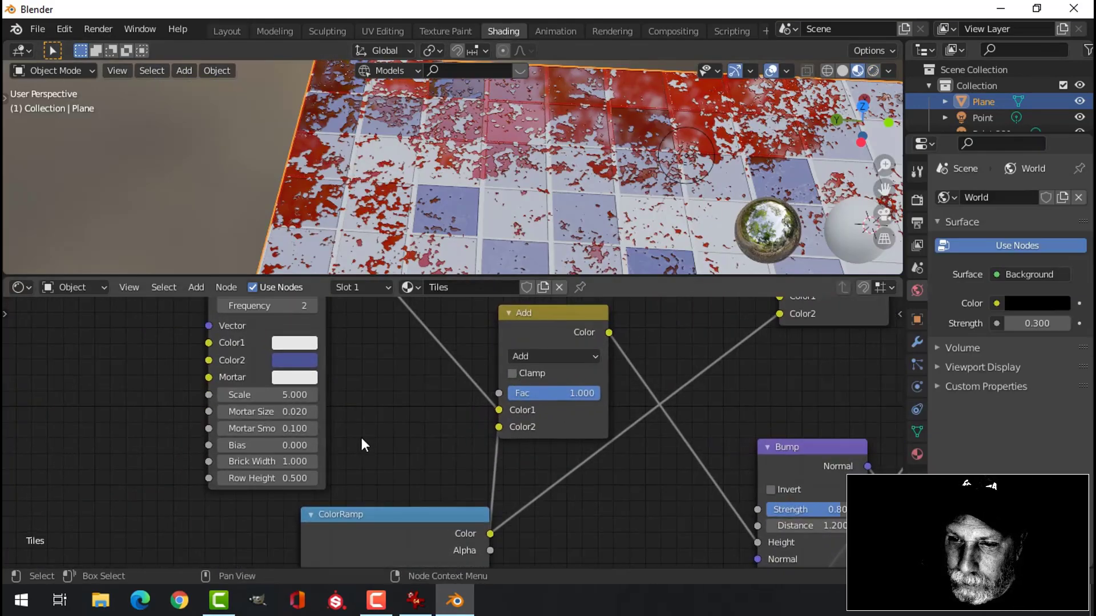
pyautogui.click(288, 411)
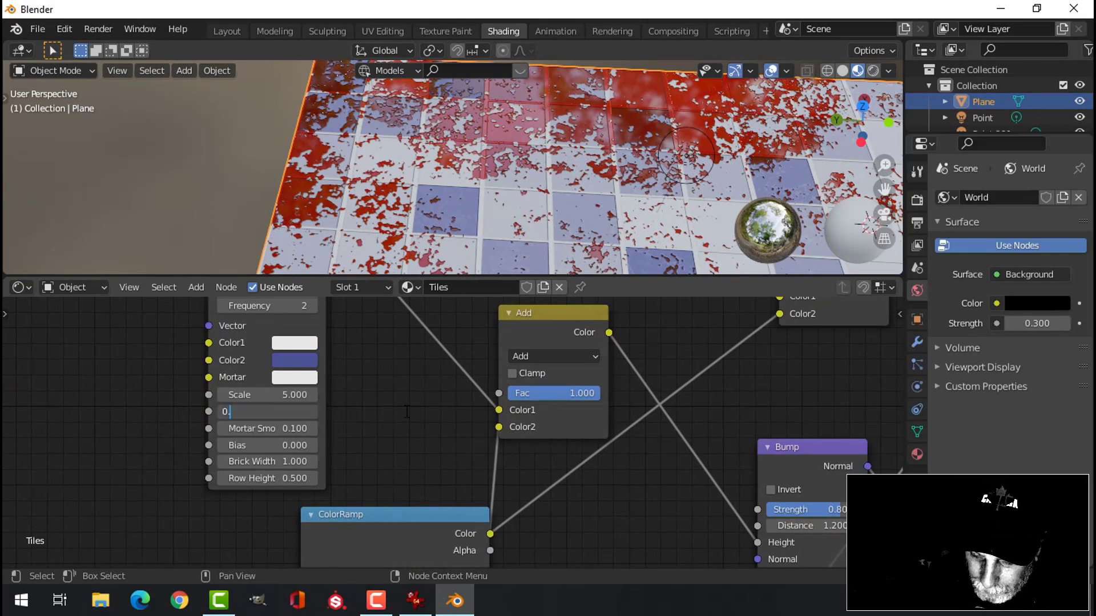
pyautogui.write('0.015')
pyautogui.press('Return')
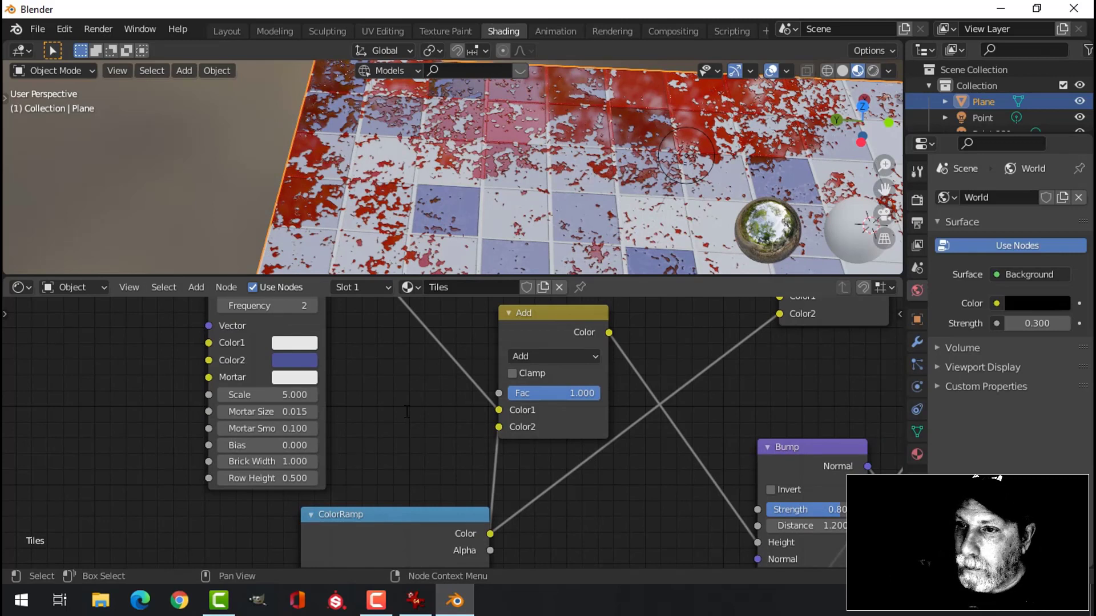
pyautogui.click(288, 412)
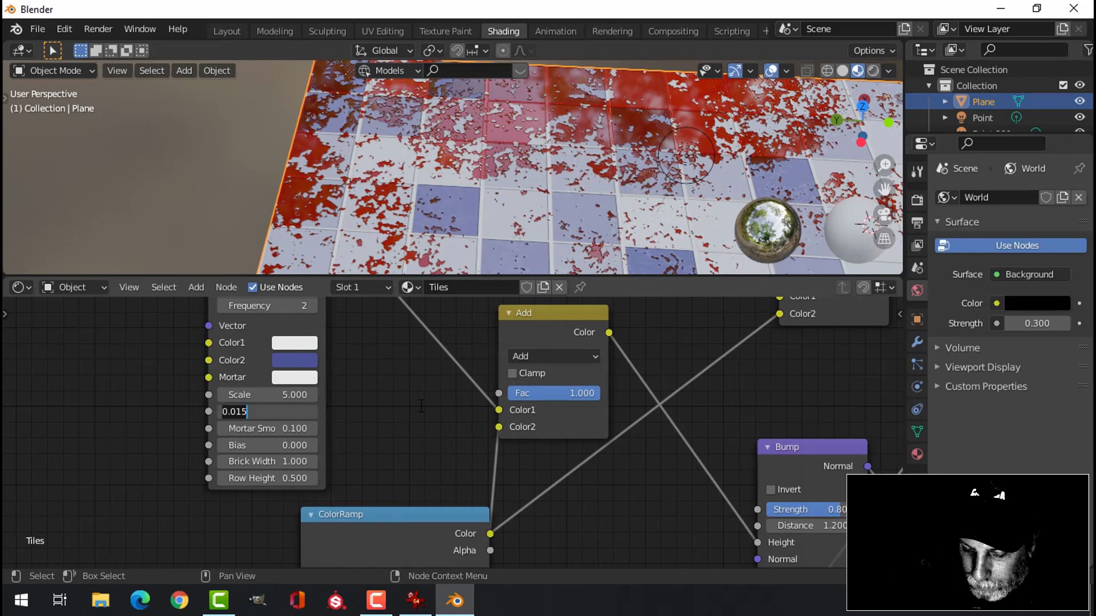
pyautogui.press('BackSpace')
pyautogui.press('BackSpace')
pyautogui.press('BackSpace')
pyautogui.write('01')
pyautogui.press('Return')
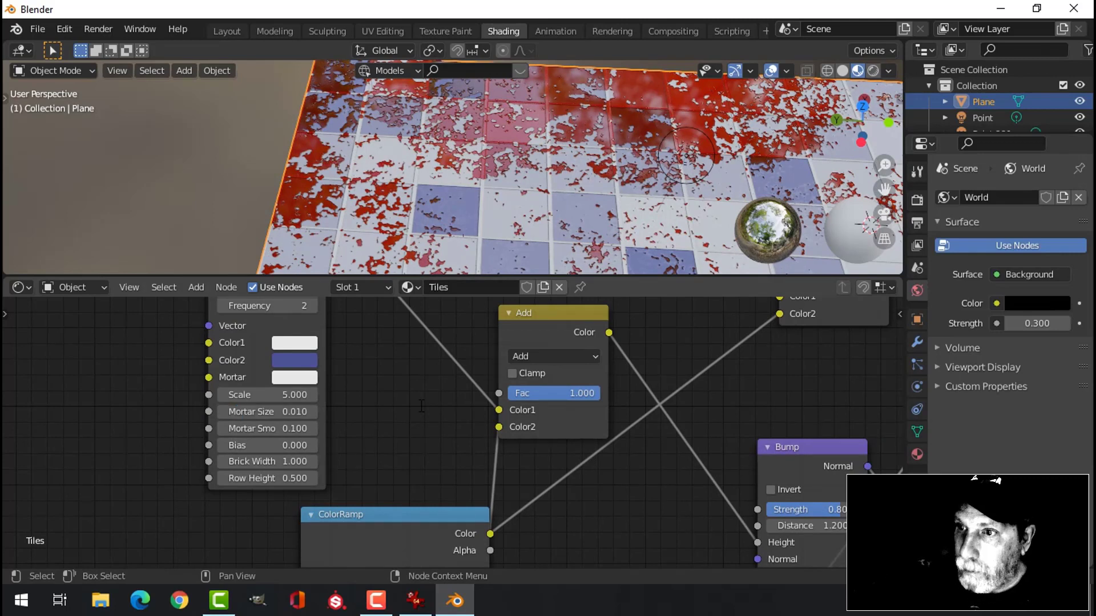
# Rotate the plane's UV face by 90 degrees over the grunge image in the UV Editing workspace.
pyautogui.click(222, 35)
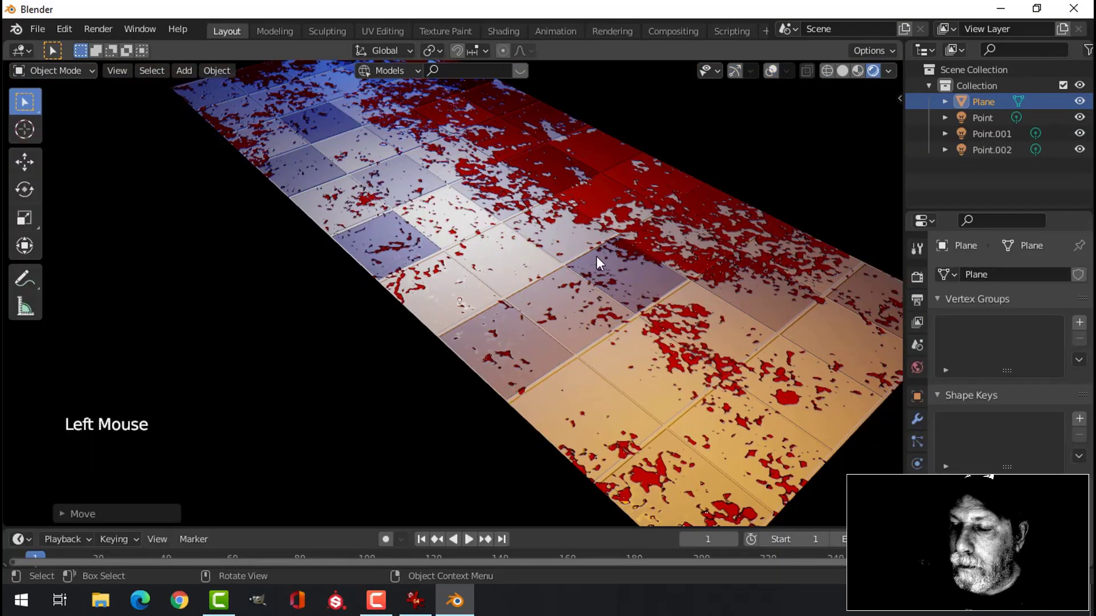
pyautogui.moveTo(597, 256)
pyautogui.mouseDown(button='middle')
pyautogui.moveTo(611, 275)
pyautogui.moveTo(573, 242)
pyautogui.moveTo(485, 231)
pyautogui.moveTo(613, 247)
pyautogui.moveTo(542, 183)
pyautogui.mouseUp(button='middle')
pyautogui.scroll(2, 618, 275)
pyautogui.scroll(-2, 617, 272)
pyautogui.moveTo(542, 183); pyautogui.dragTo(446, 83, button='middle')
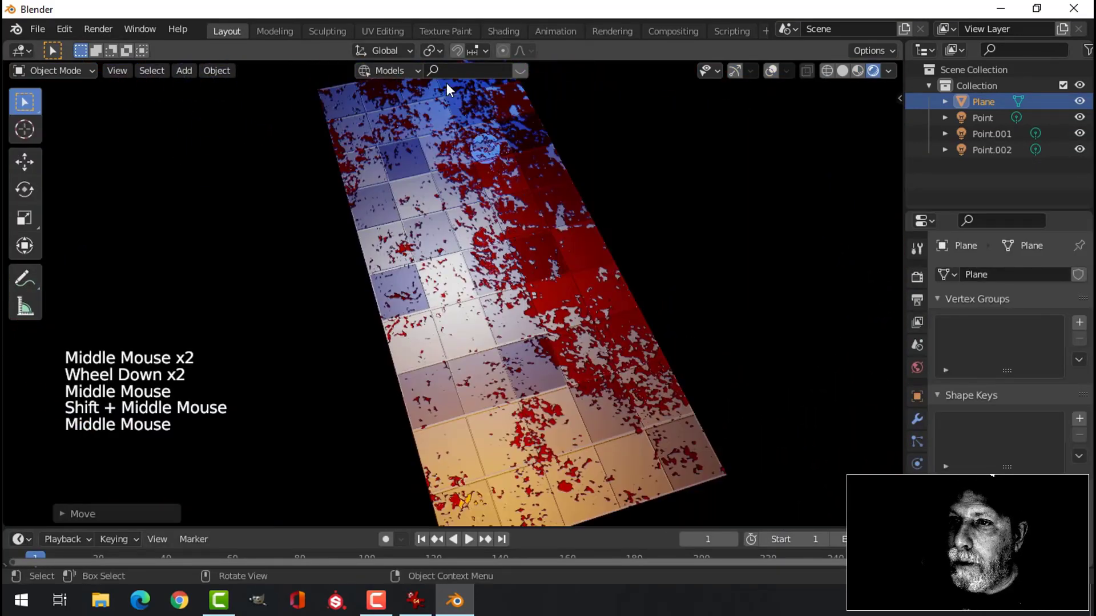
pyautogui.click(381, 31)
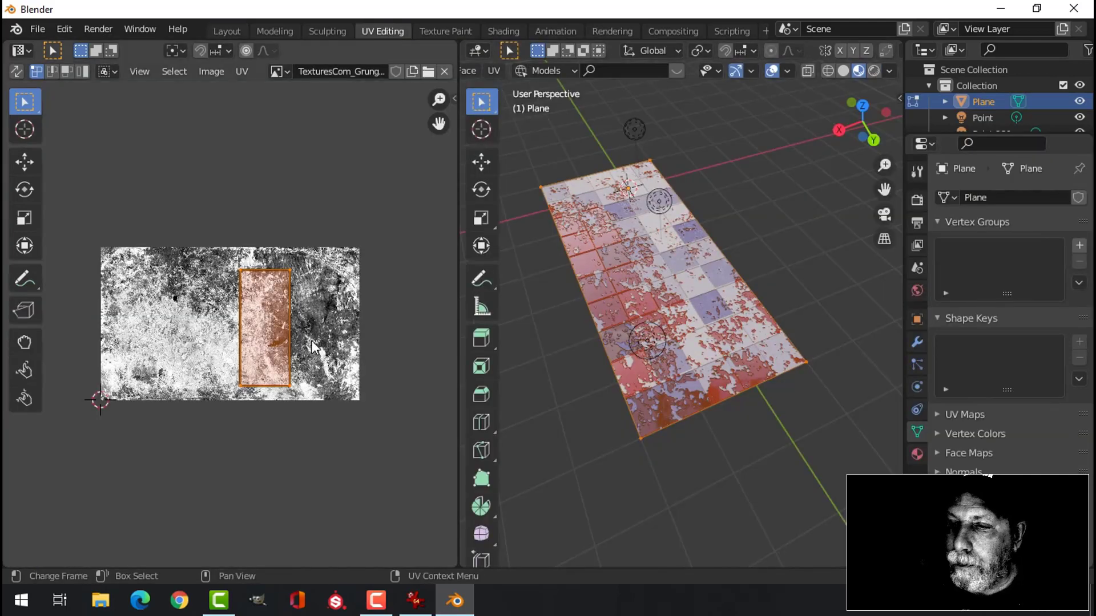
pyautogui.scroll(2, 309, 353)
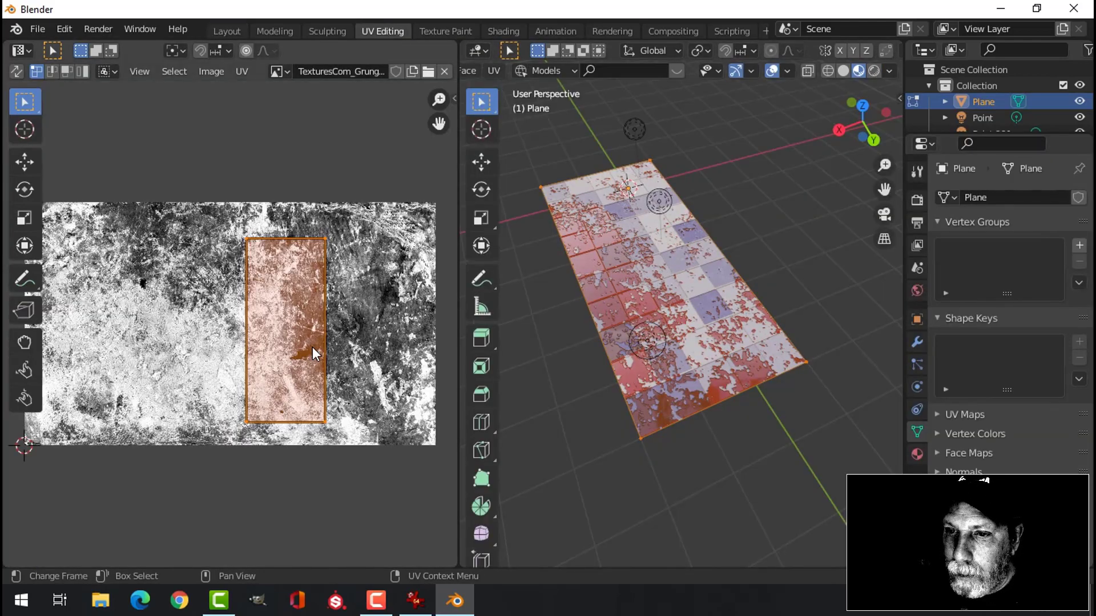
pyautogui.press('r')
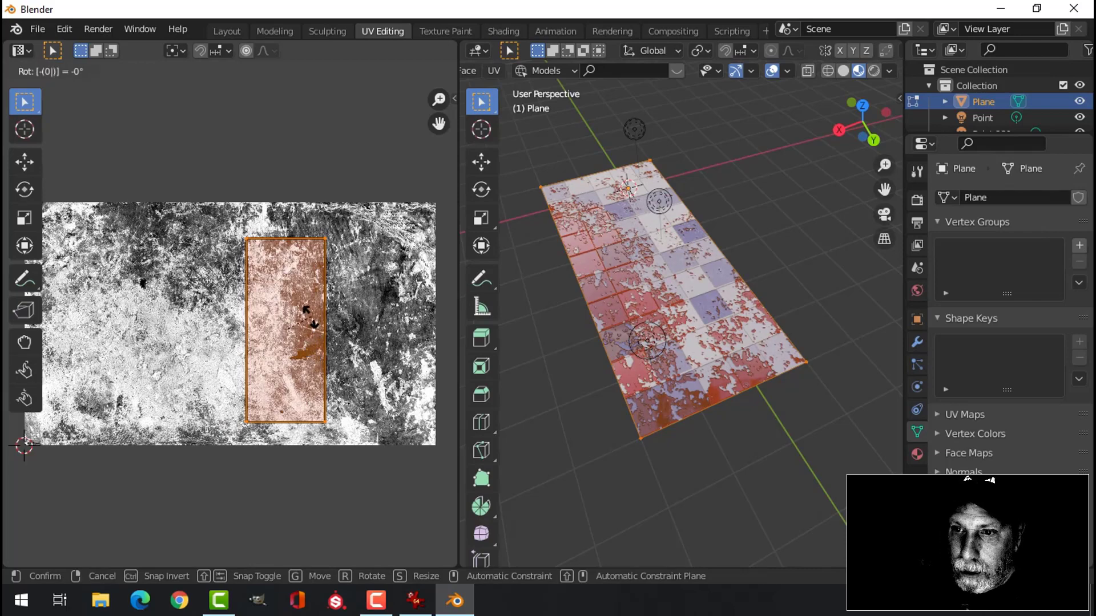
pyautogui.press('Escape')
pyautogui.write('r90')
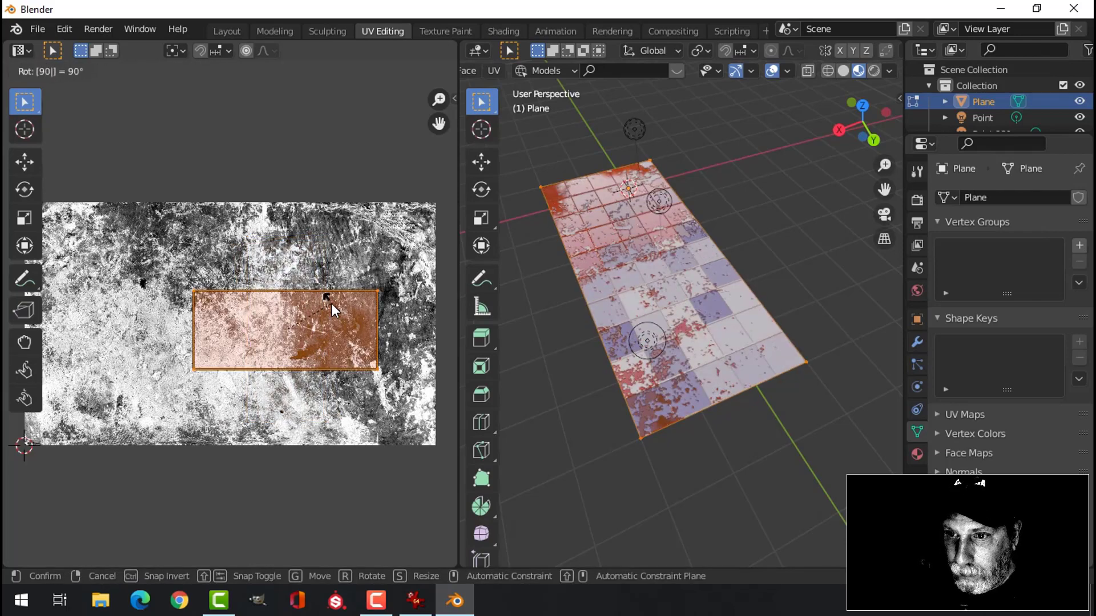
pyautogui.press('Return')
# Move the UV face up and to the left on the grunge image, leave Edit Mode and check the rendered tiles in Layout.
pyautogui.press('g')
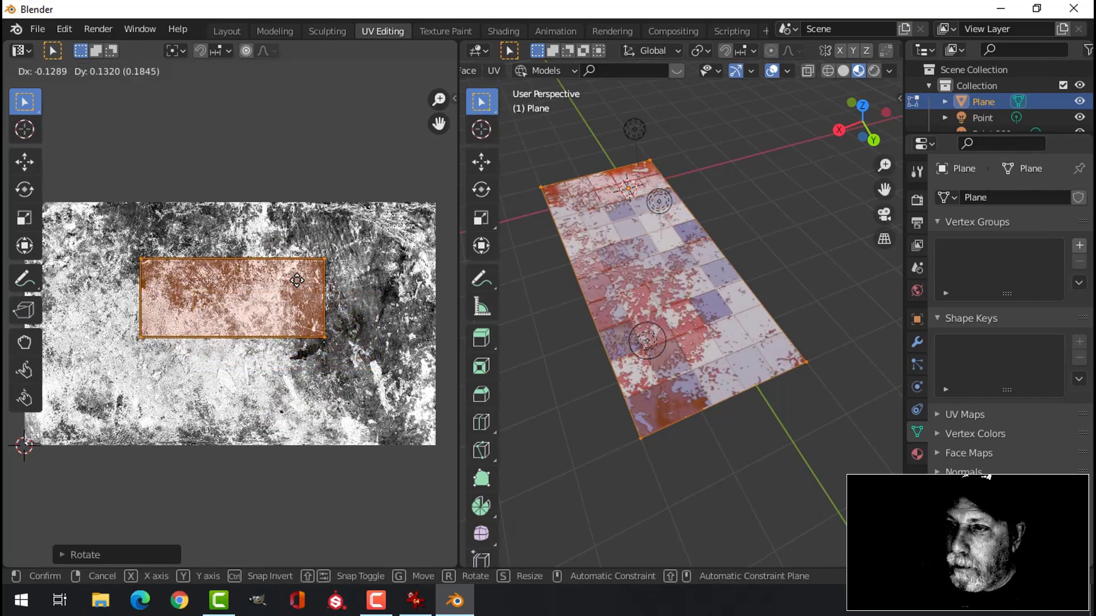
pyautogui.click(304, 287)
pyautogui.press('Tab')
pyautogui.click(233, 30)
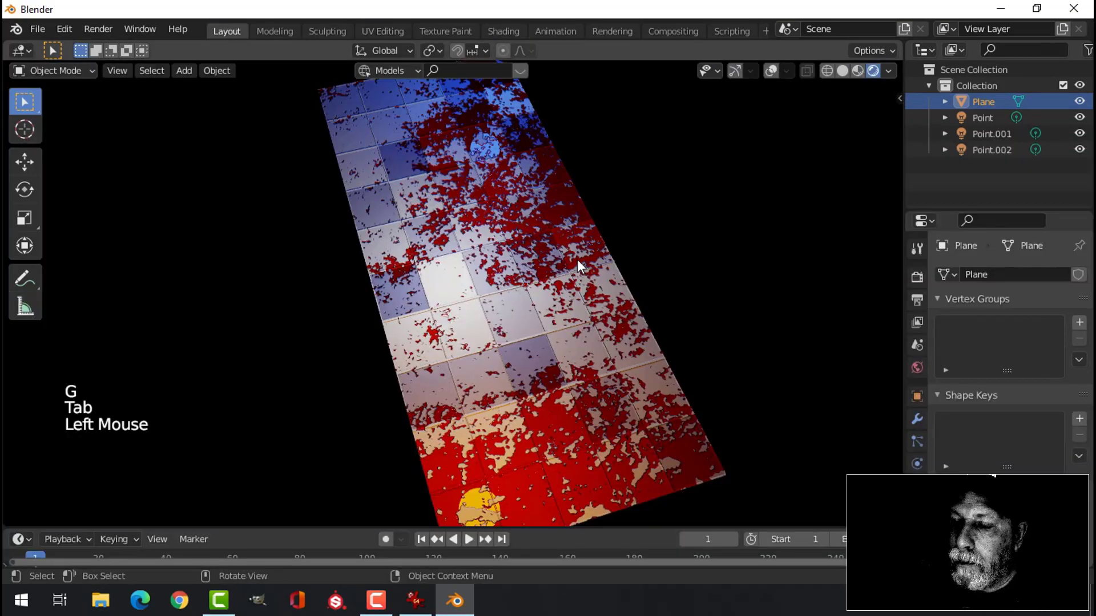
pyautogui.moveTo(577, 259); pyautogui.dragTo(504, 235, button='middle')
pyautogui.scroll(-1, 628, 243)
pyautogui.scroll(2, 639, 248)
pyautogui.moveTo(503, 272); pyautogui.dragTo(479, 291, button='middle')
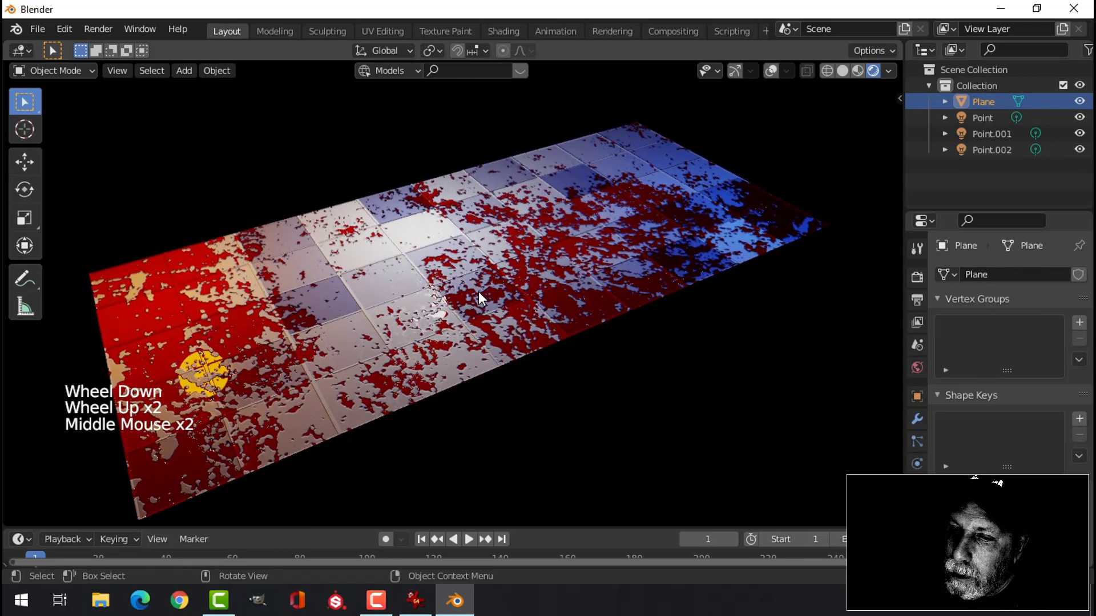
# Change the Brick Texture's Color2 to a saturated green and check the rendered tiles in the Layout workspace.
pyautogui.click(504, 31)
pyautogui.click(293, 360)
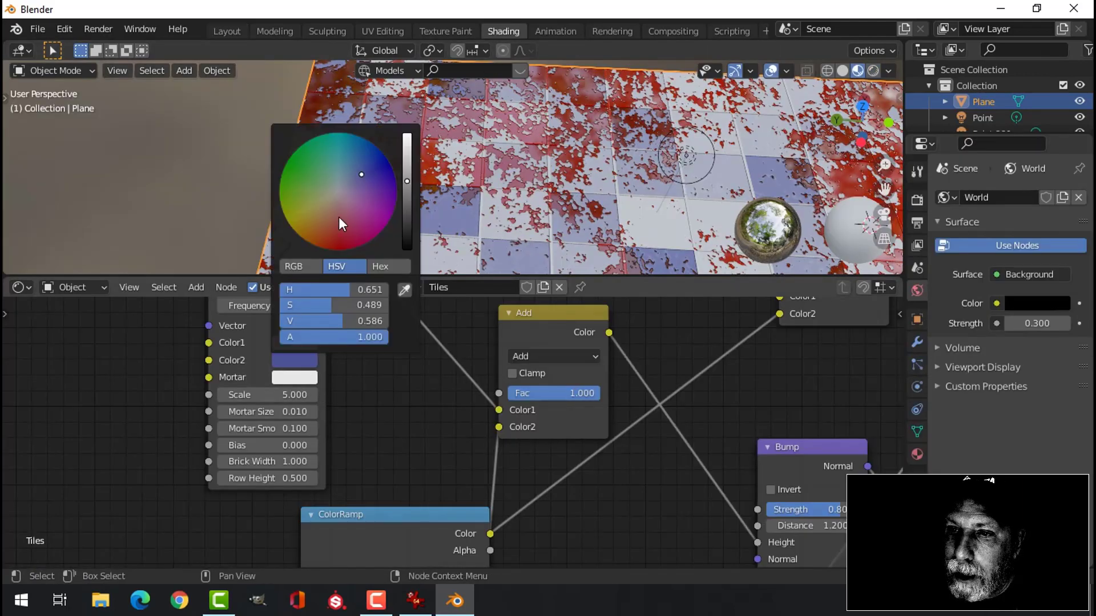
pyautogui.click(284, 167)
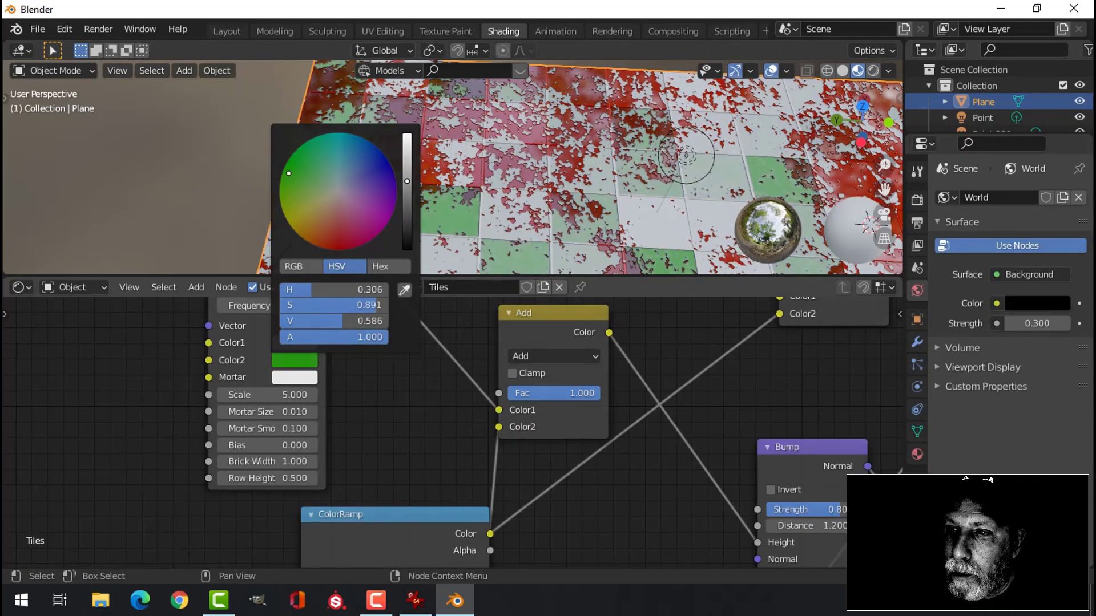
pyautogui.click(226, 30)
pyautogui.moveTo(466, 207); pyautogui.dragTo(576, 258, button='middle')
pyautogui.scroll(-2, 563, 256)
pyautogui.scroll(2, 598, 283)
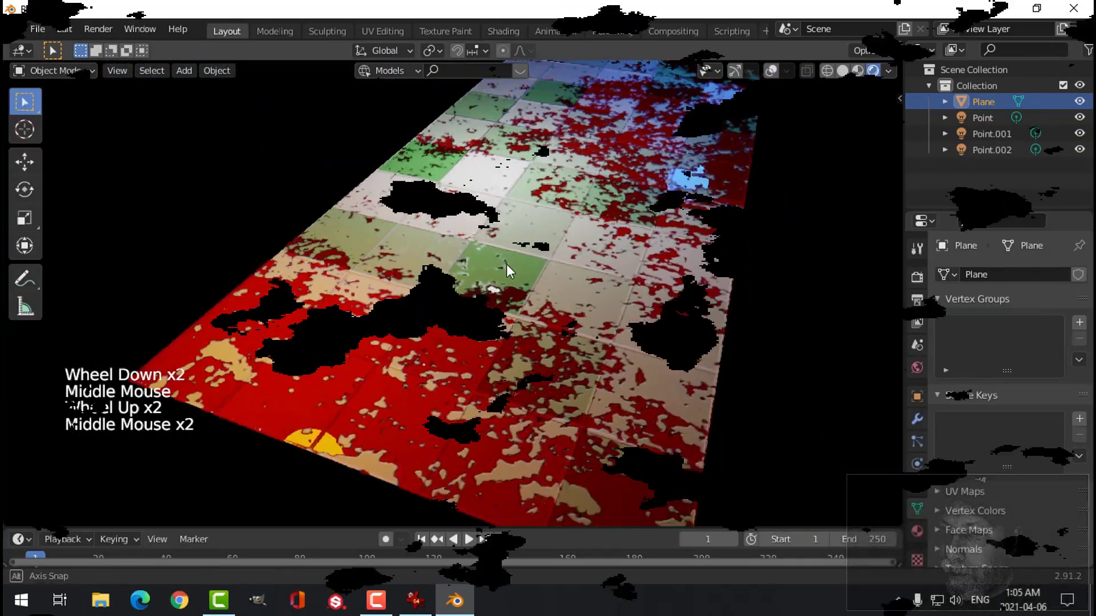